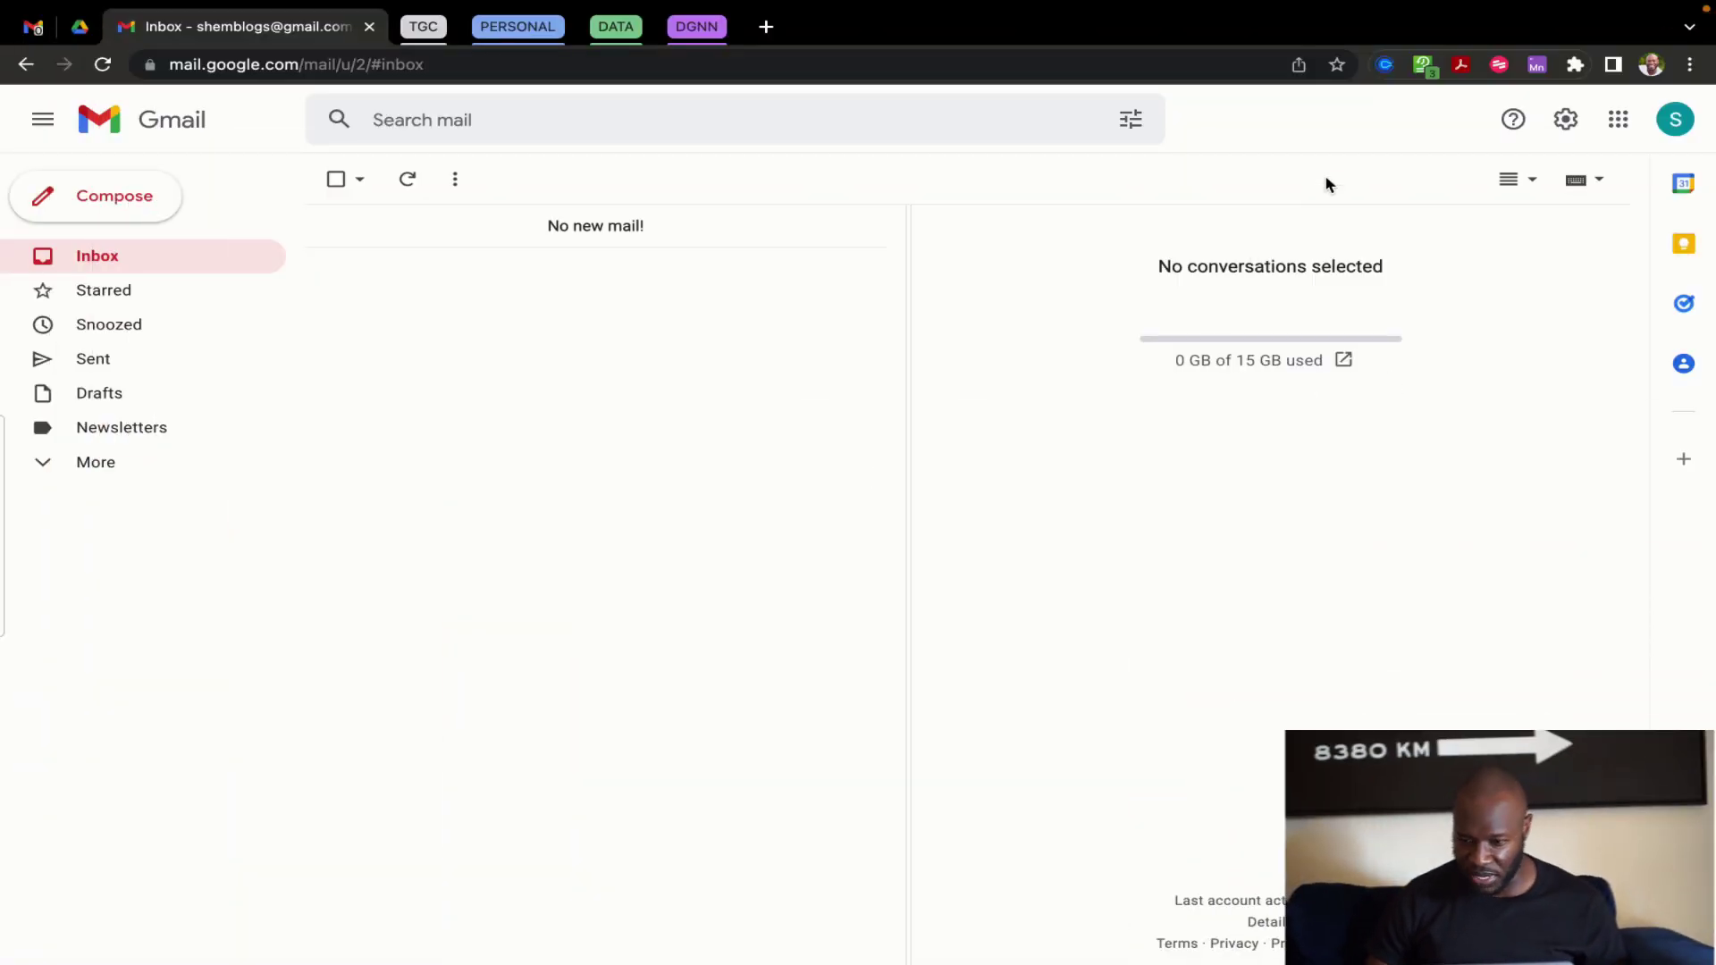
Sign in to the Scribe extension and start recording the Gmail session
{"action": "left_click", "coordinate": [1501, 66]}
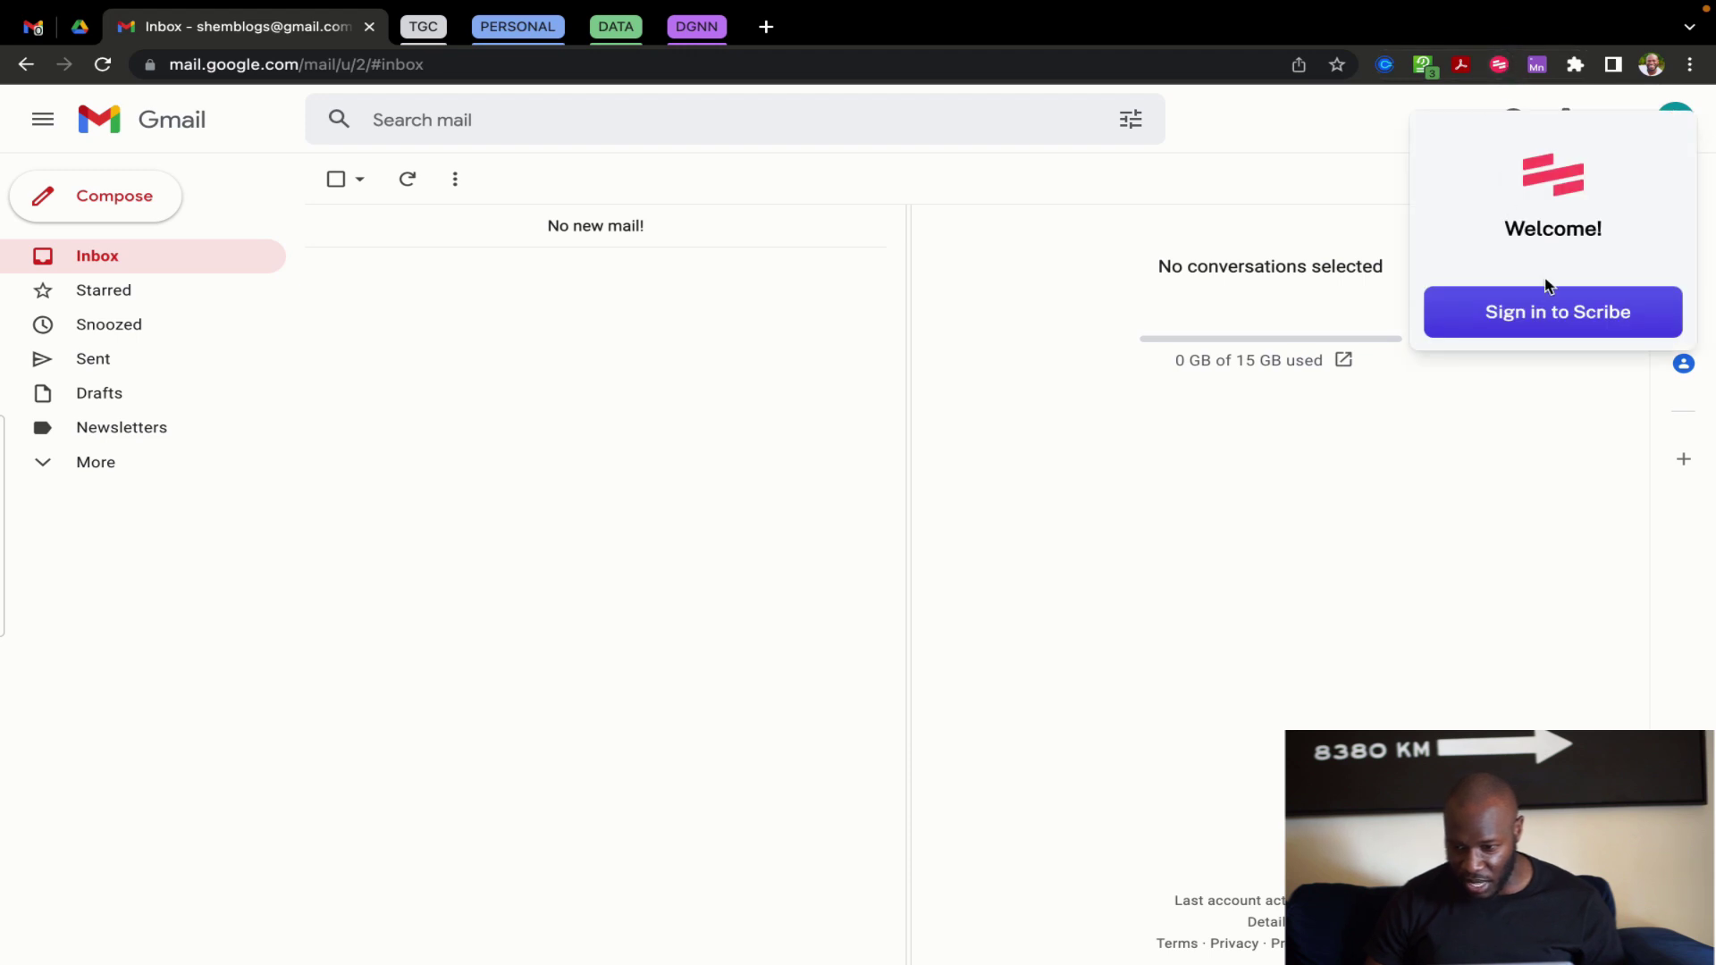
{"action": "left_click", "coordinate": [1554, 320]}
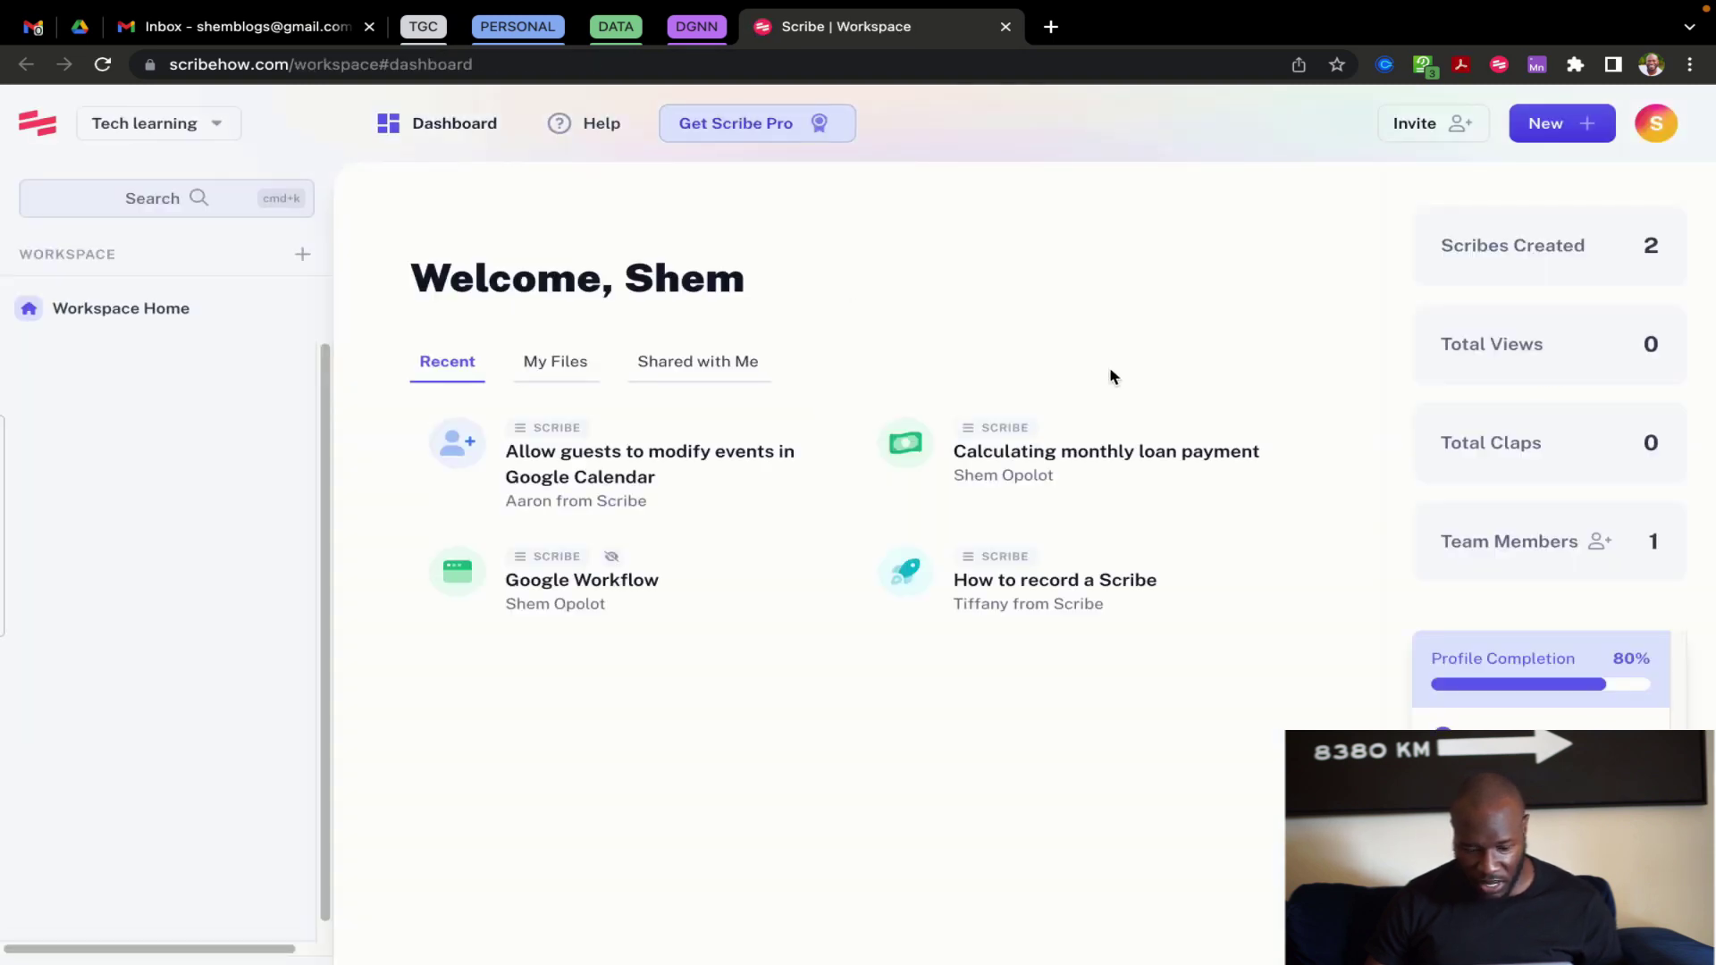
{"action": "key", "text": "super"}
{"action": "key", "text": "super+w"}
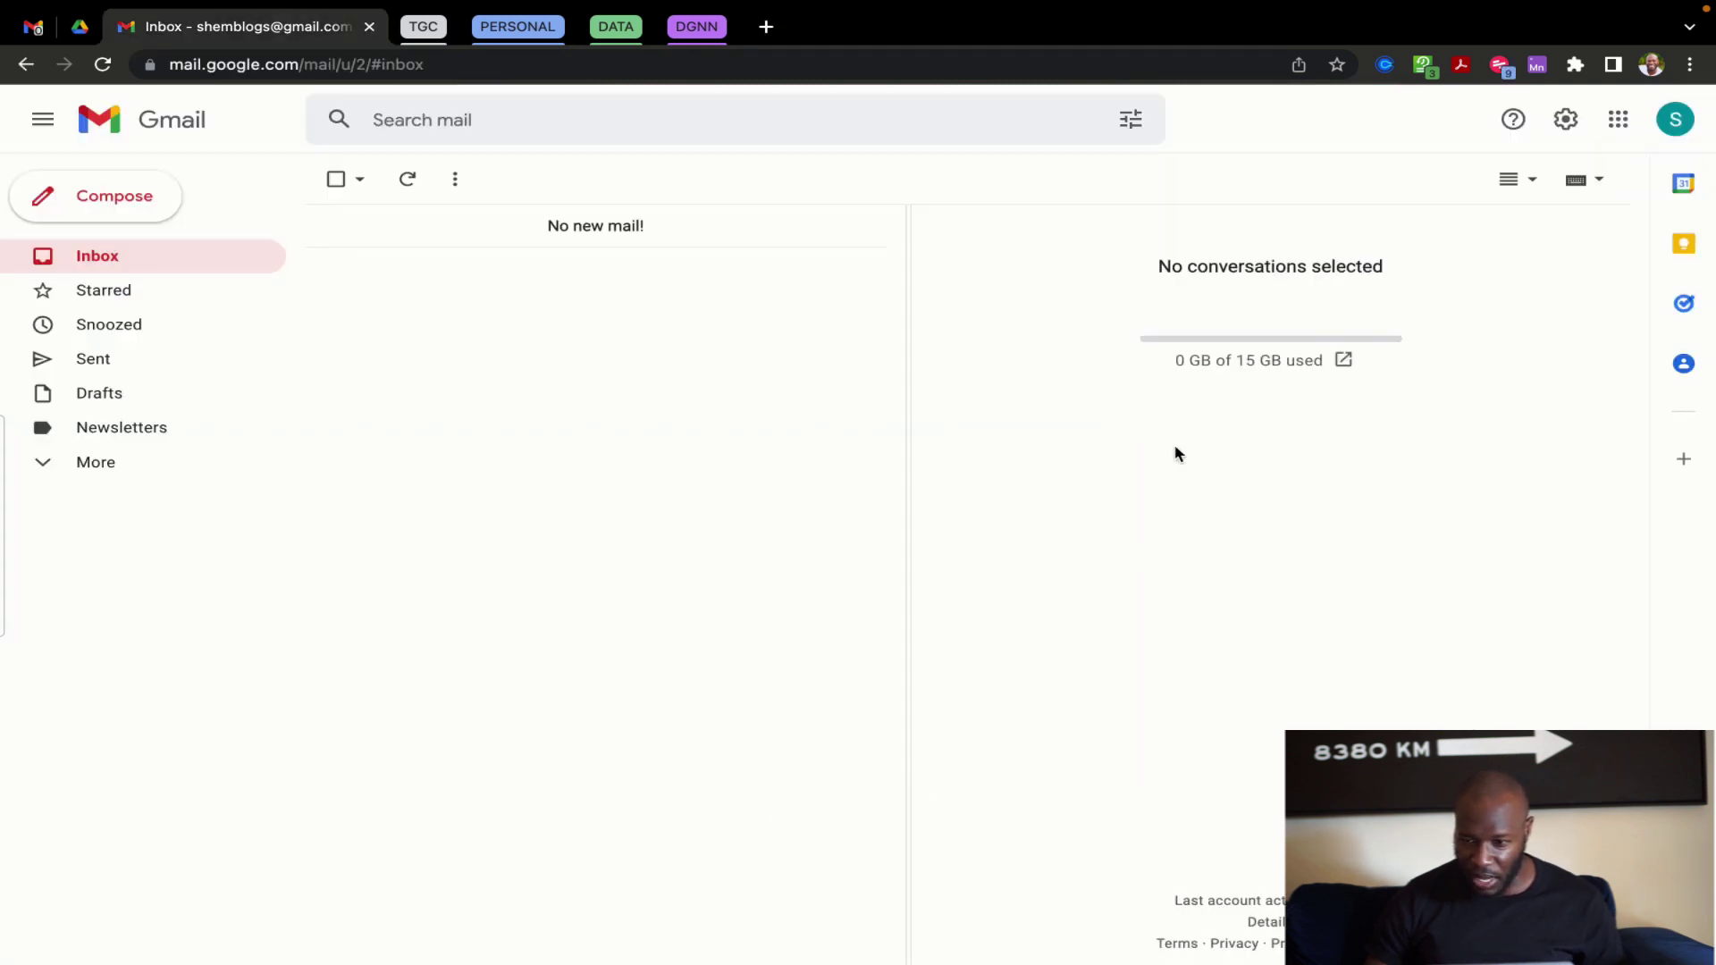
{"action": "left_click", "coordinate": [1500, 66]}
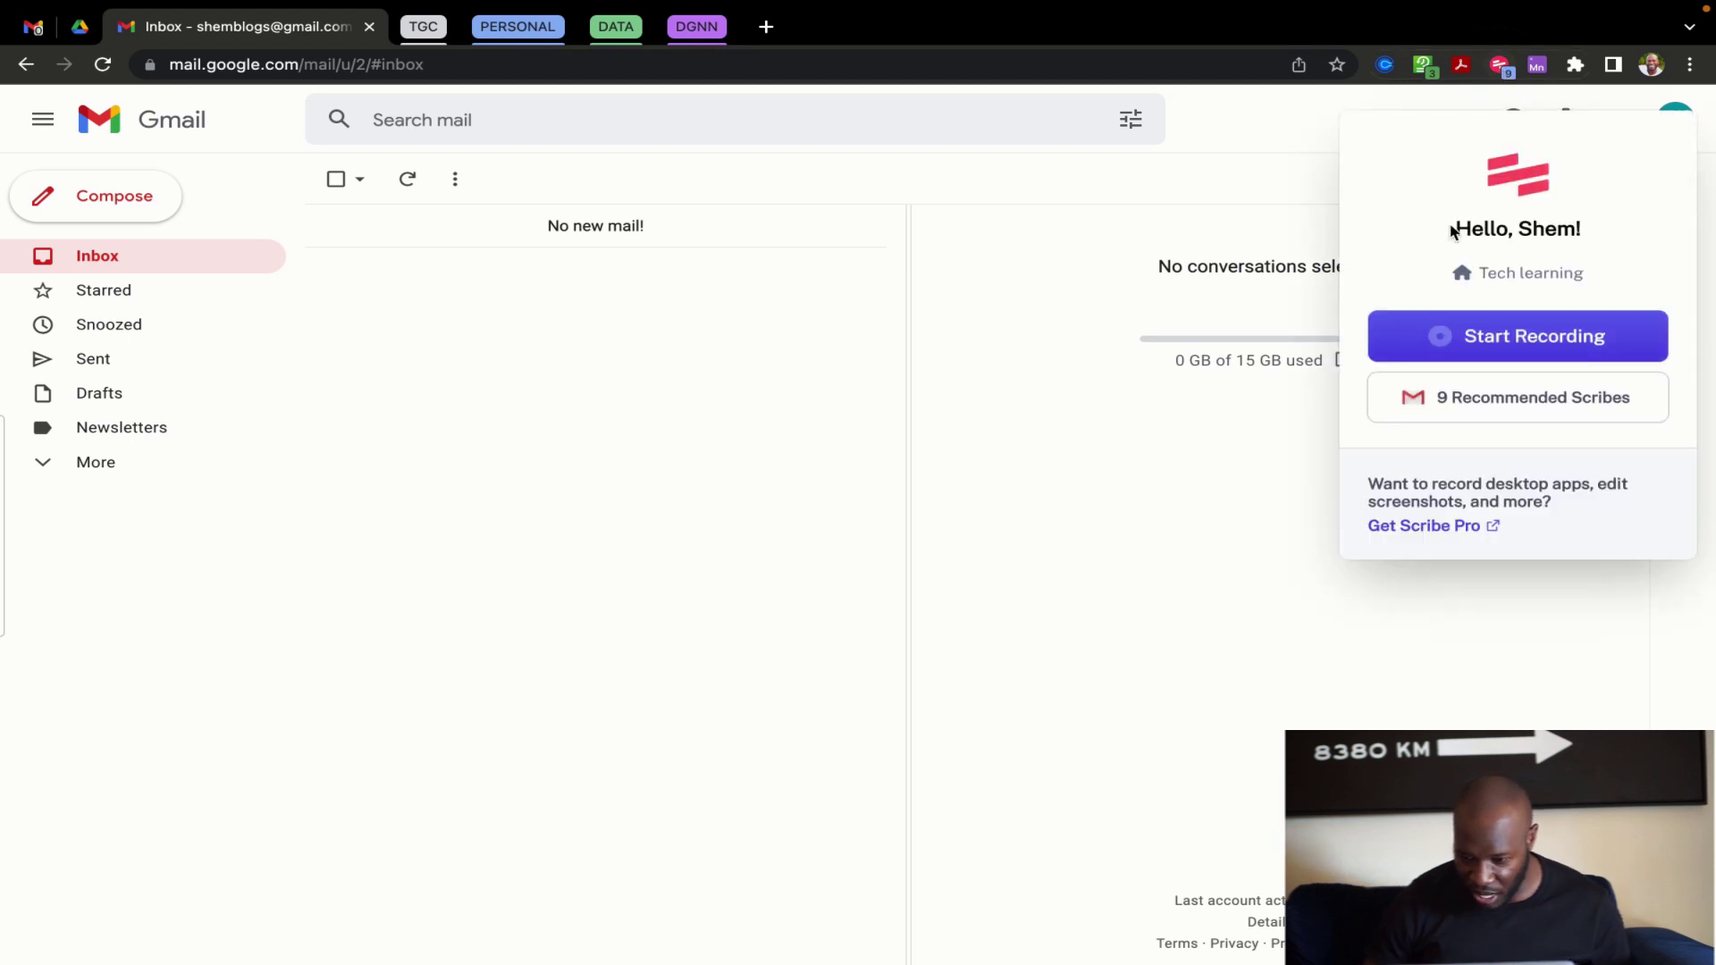
{"action": "left_click", "coordinate": [1507, 339]}
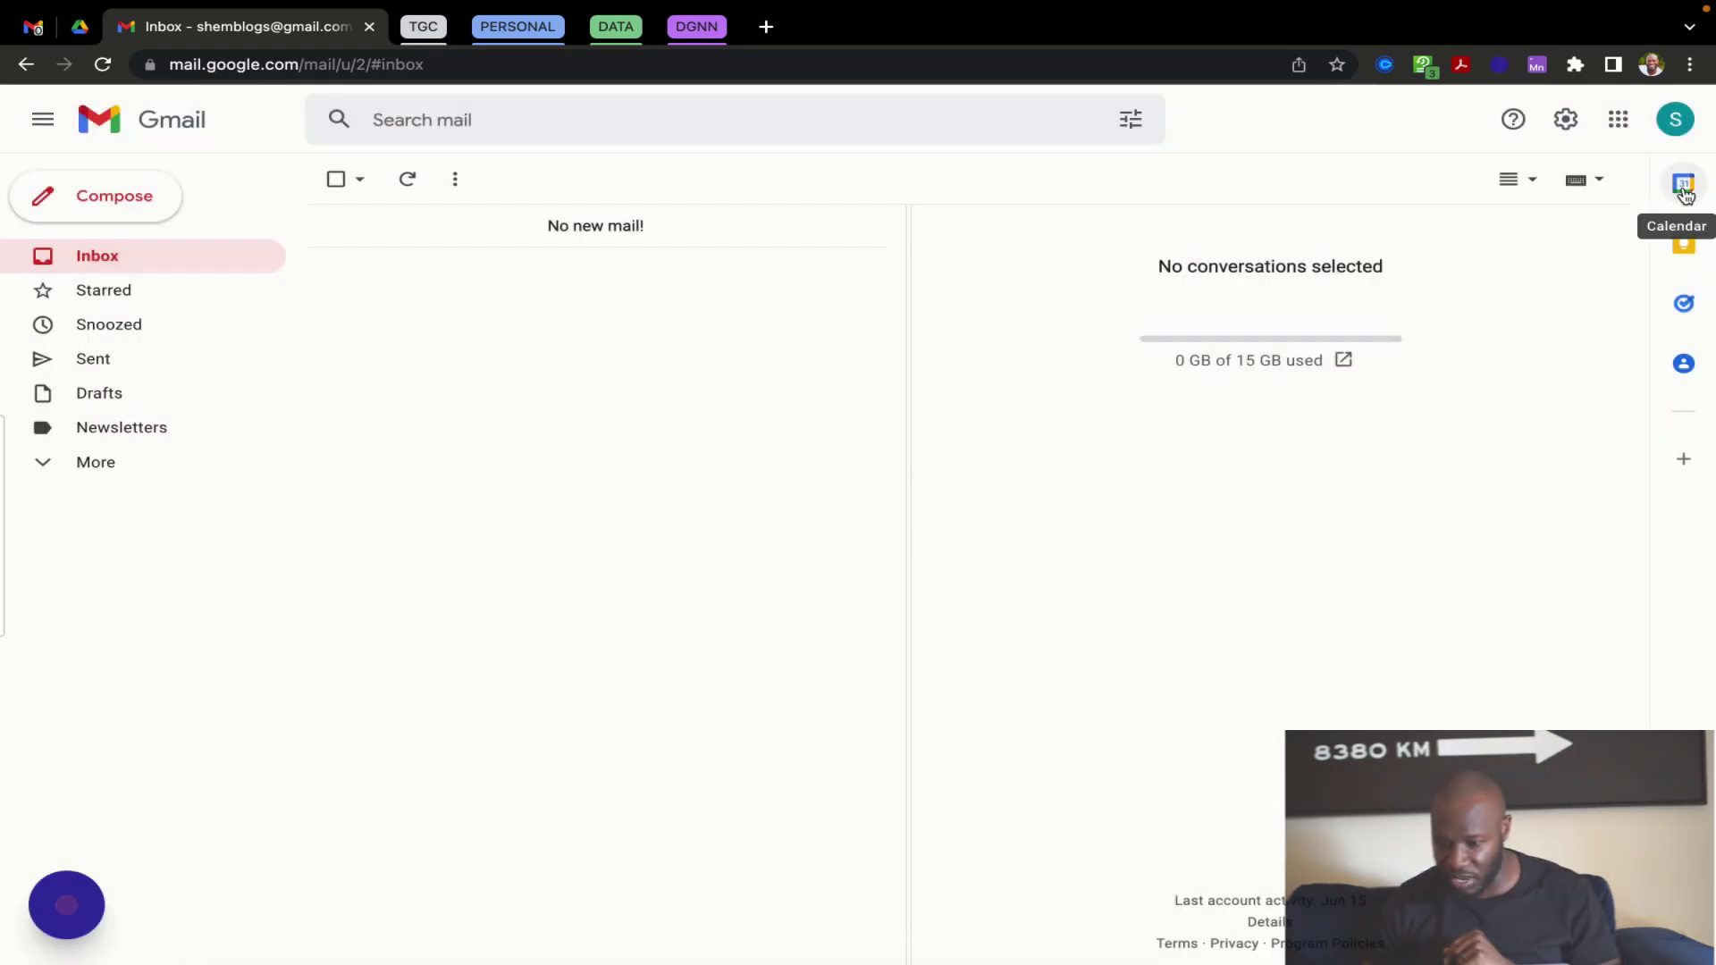
Create a calendar meeting event with its title, invite one suggested guest, and remove the Google Meet link
{"action": "left_click", "coordinate": [1684, 186]}
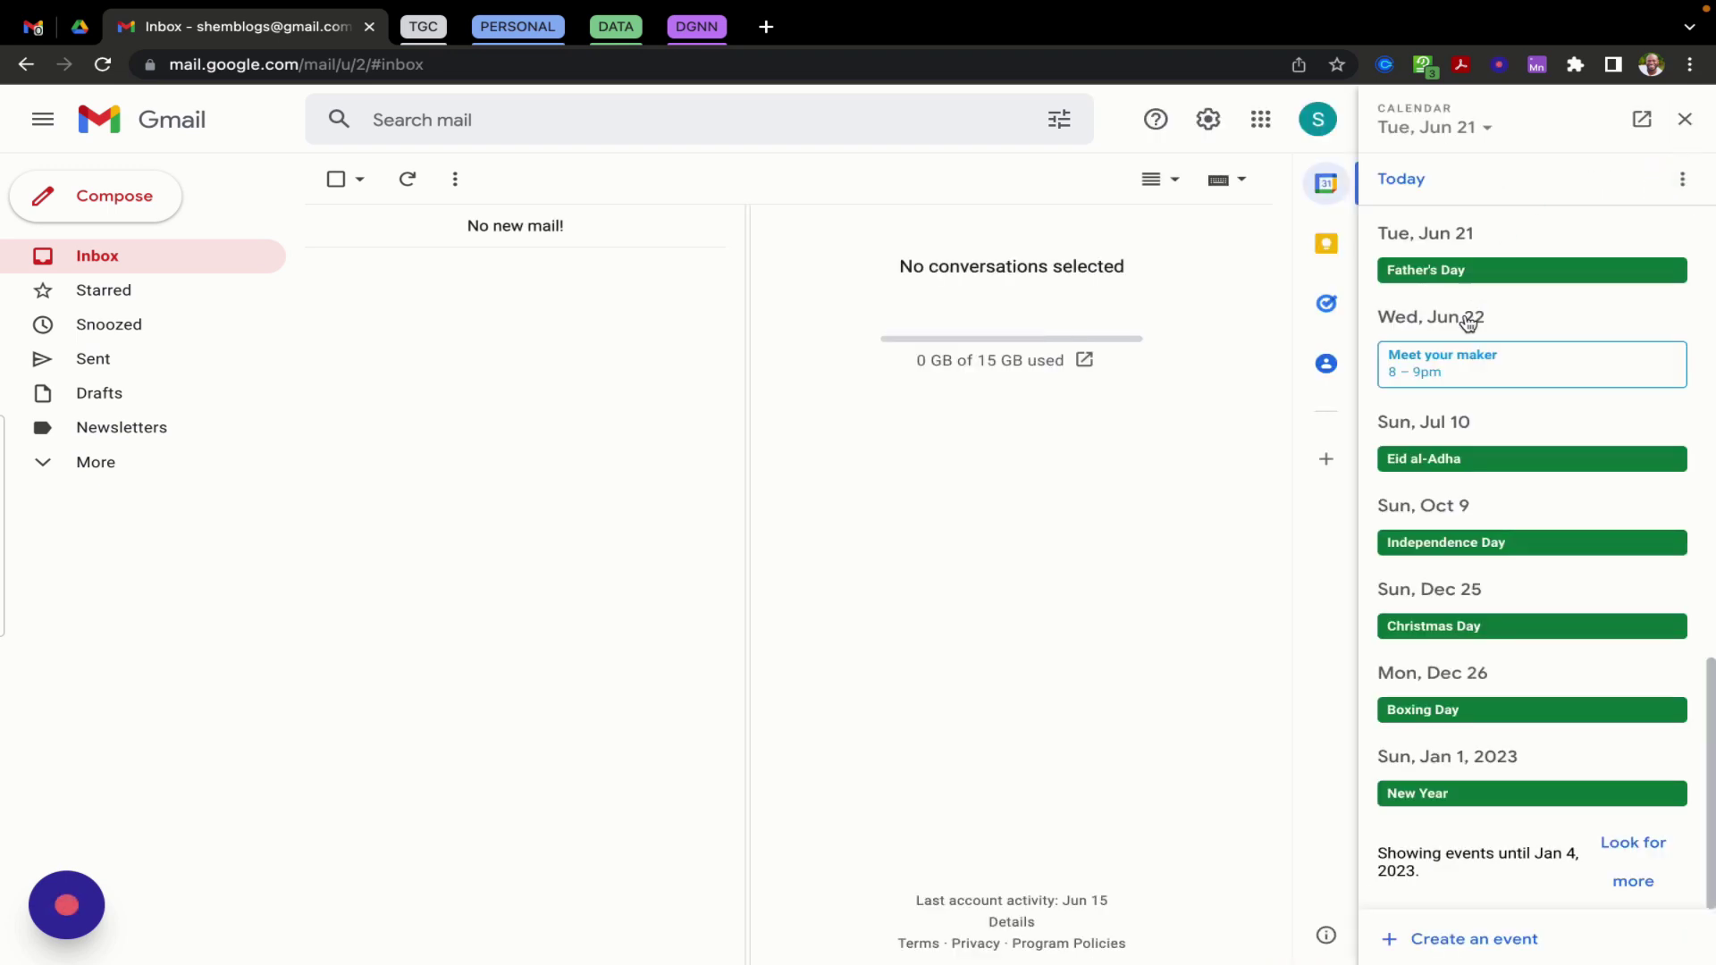
{"action": "left_click", "coordinate": [1453, 941]}
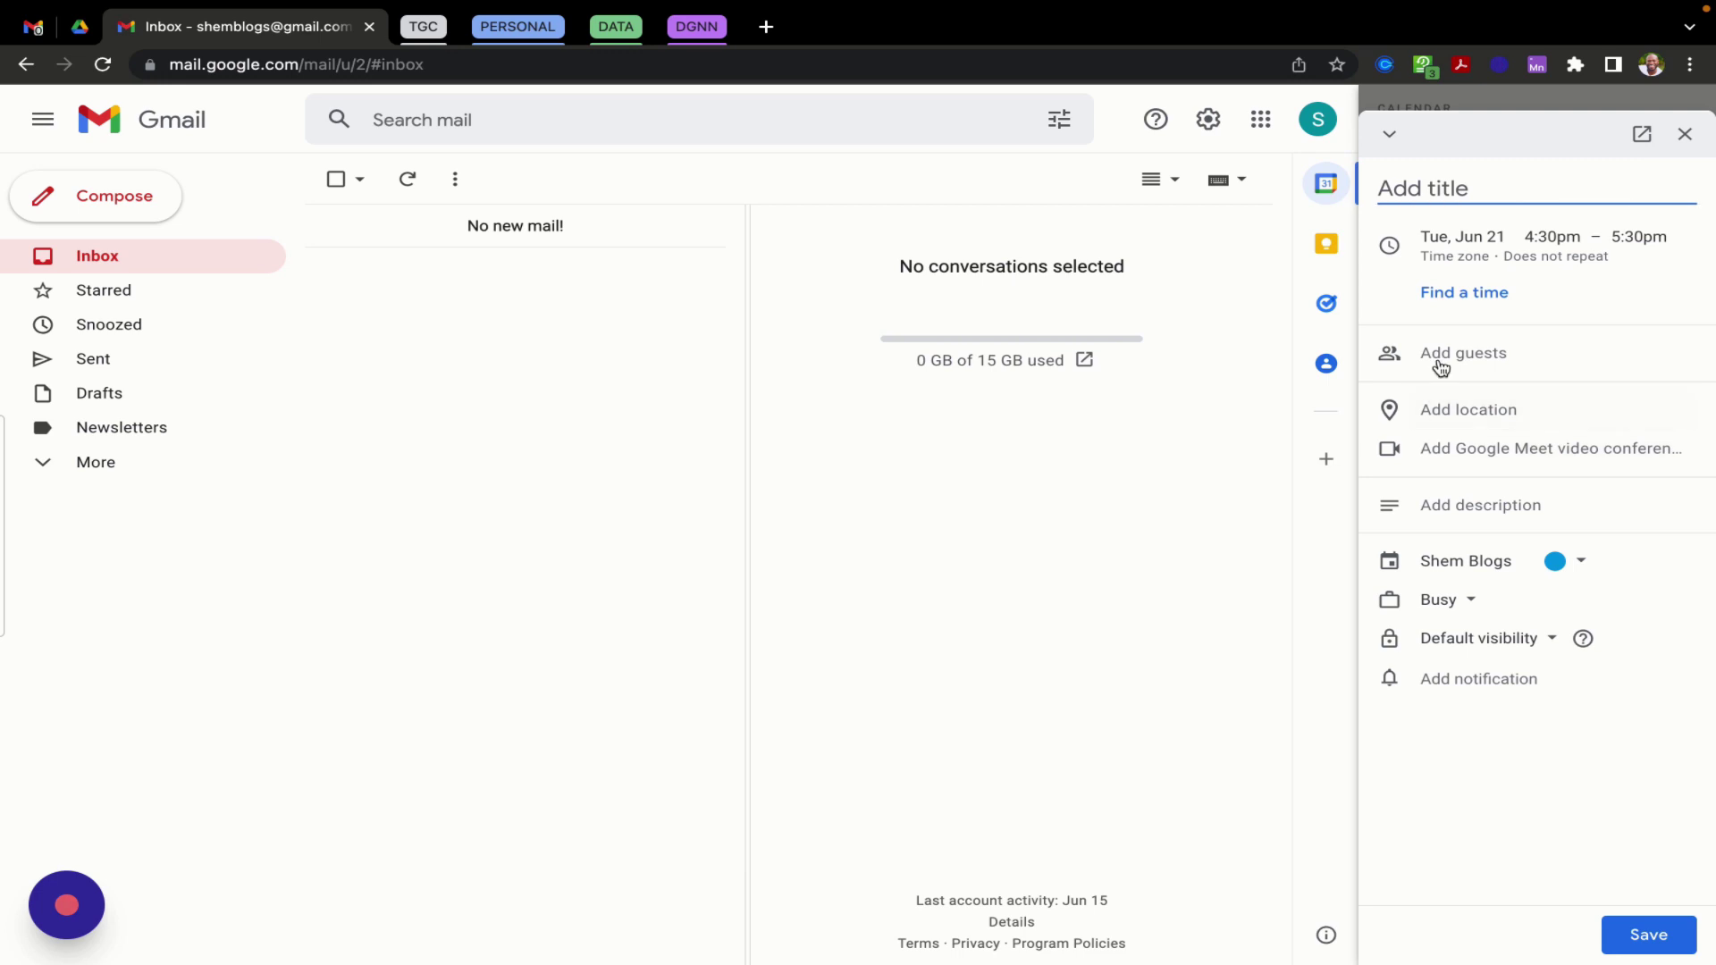
{"action": "type", "text": "Meeting"}
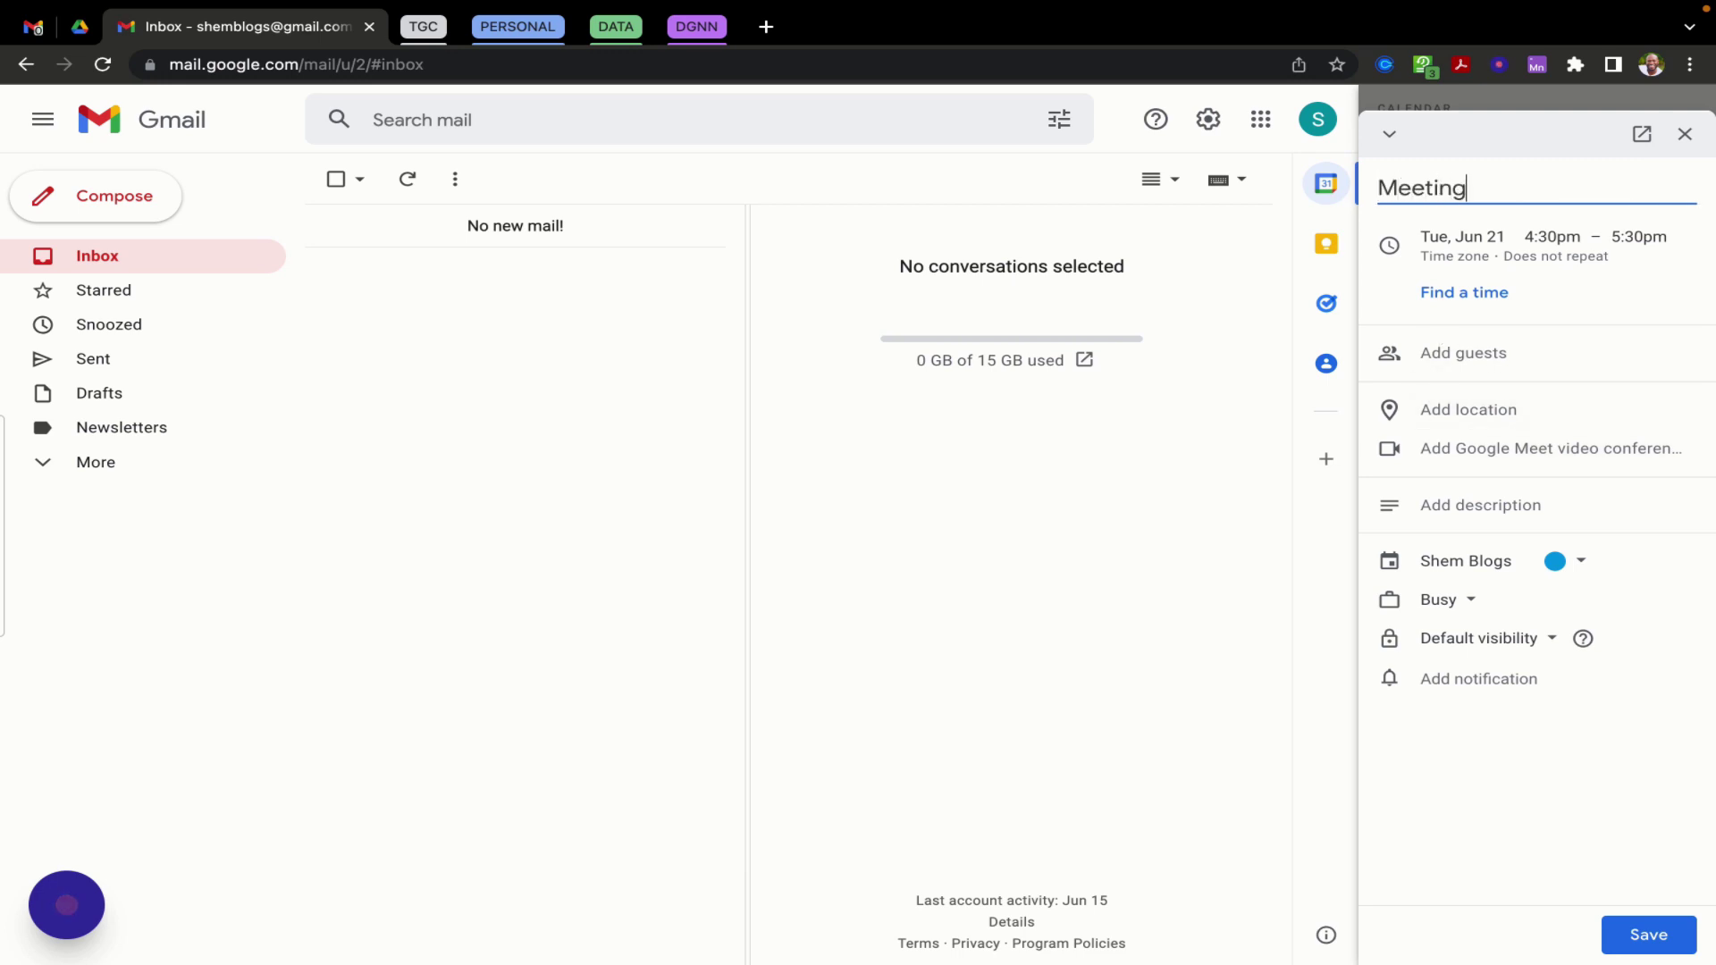
{"action": "type", "text": " with Shem"}
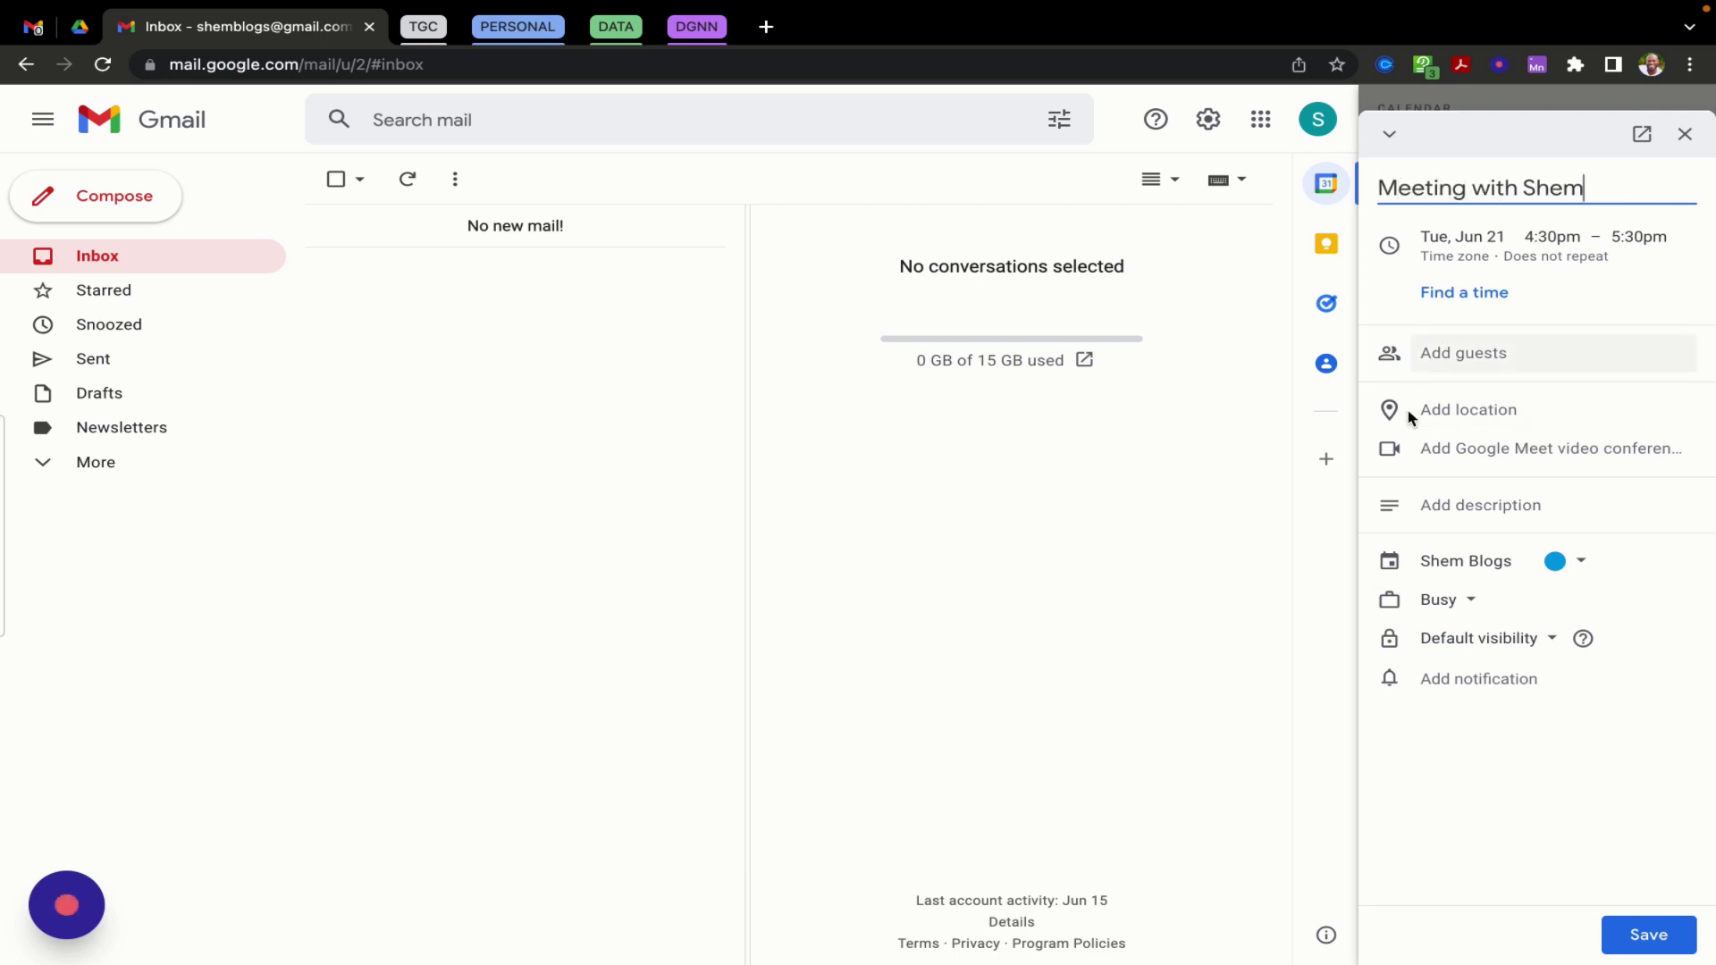
{"action": "left_click", "coordinate": [1465, 360]}
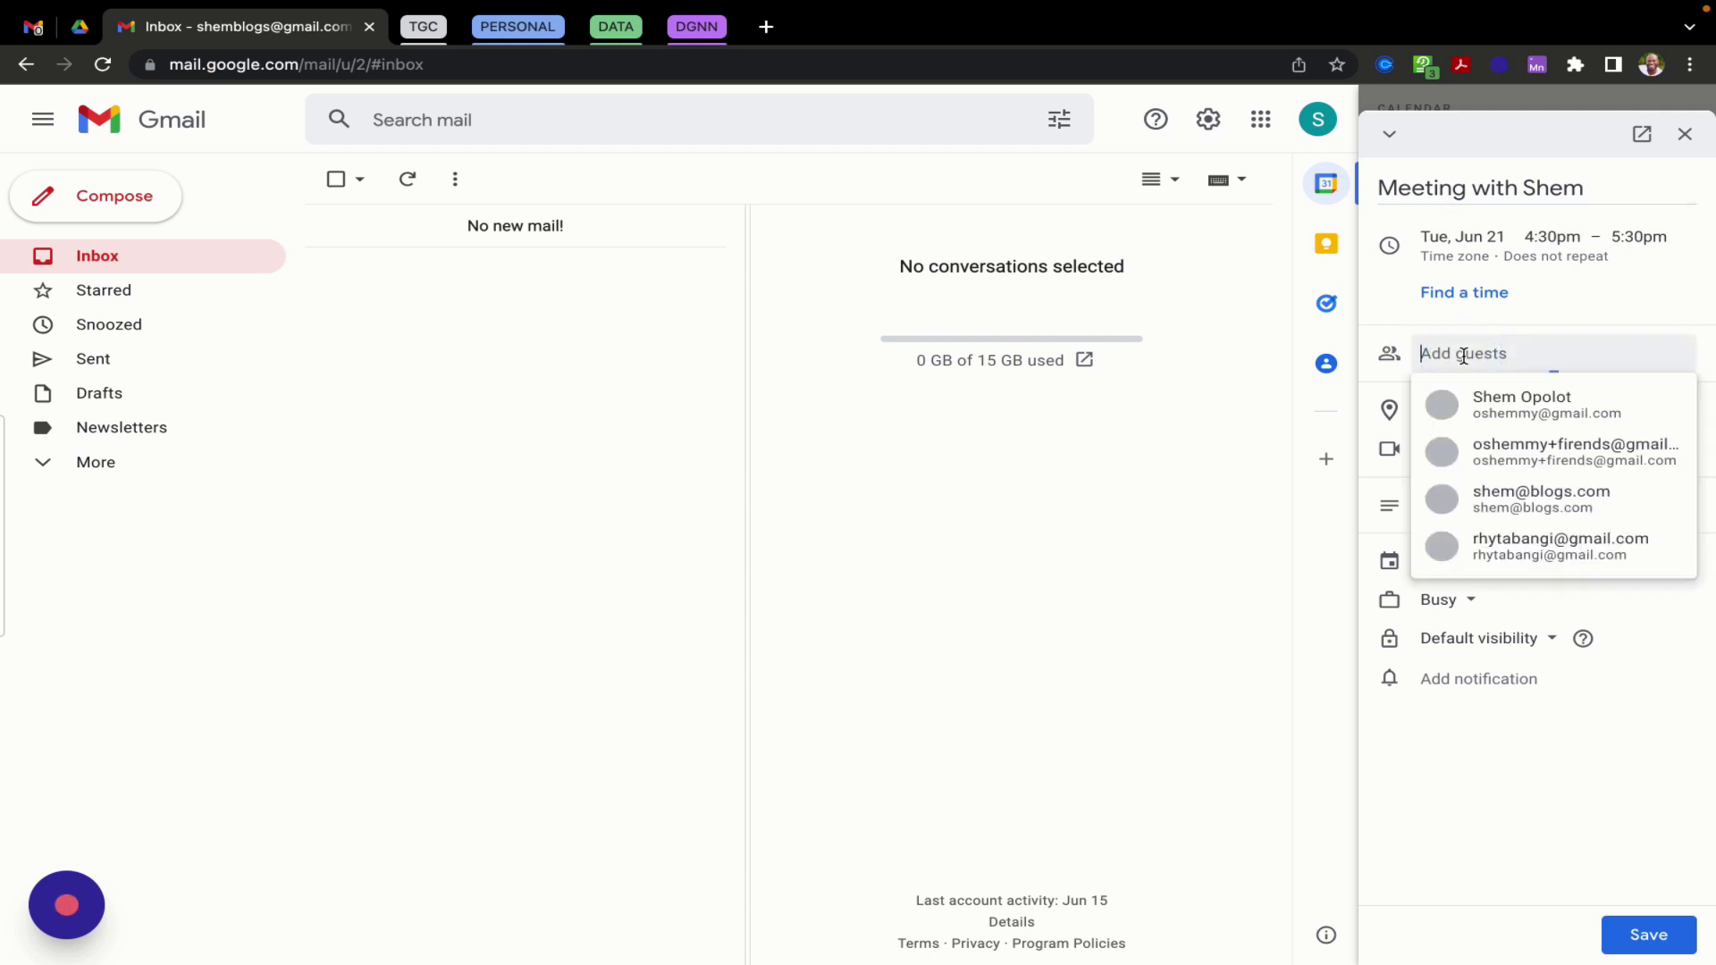
{"action": "left_click", "coordinate": [1512, 411]}
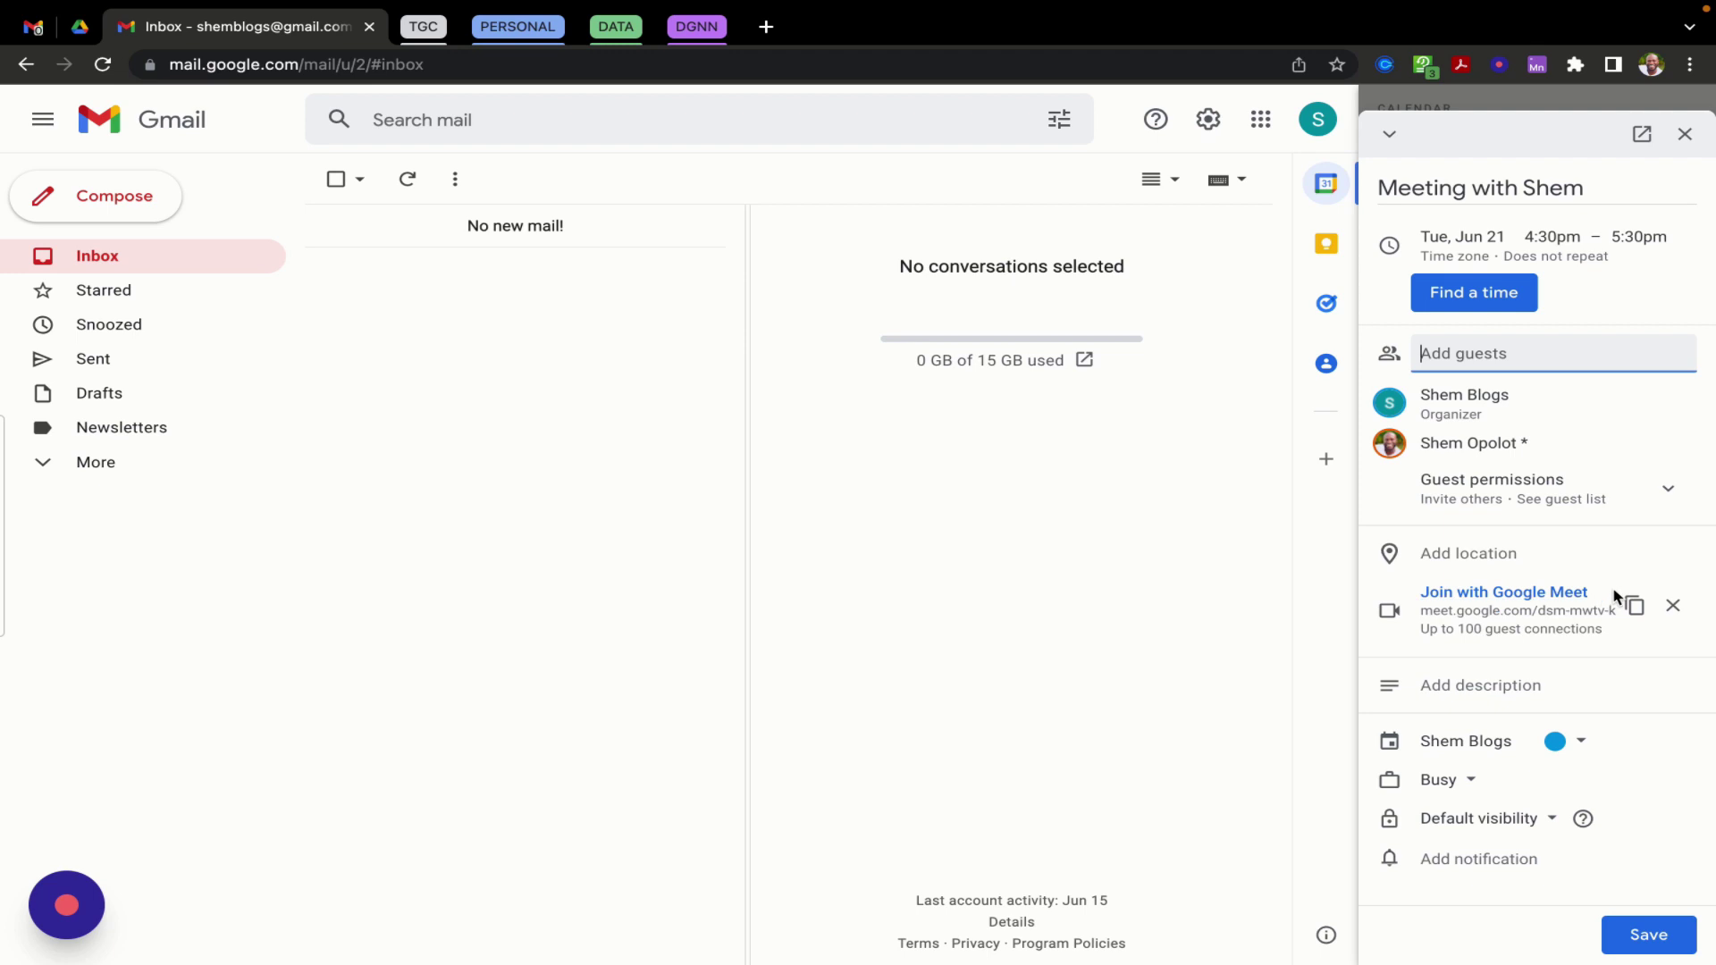
{"action": "left_click", "coordinate": [1673, 608]}
Set the event location to Acacia Mall
{"action": "left_click", "coordinate": [1505, 553]}
{"action": "type", "text": "Acascia"}
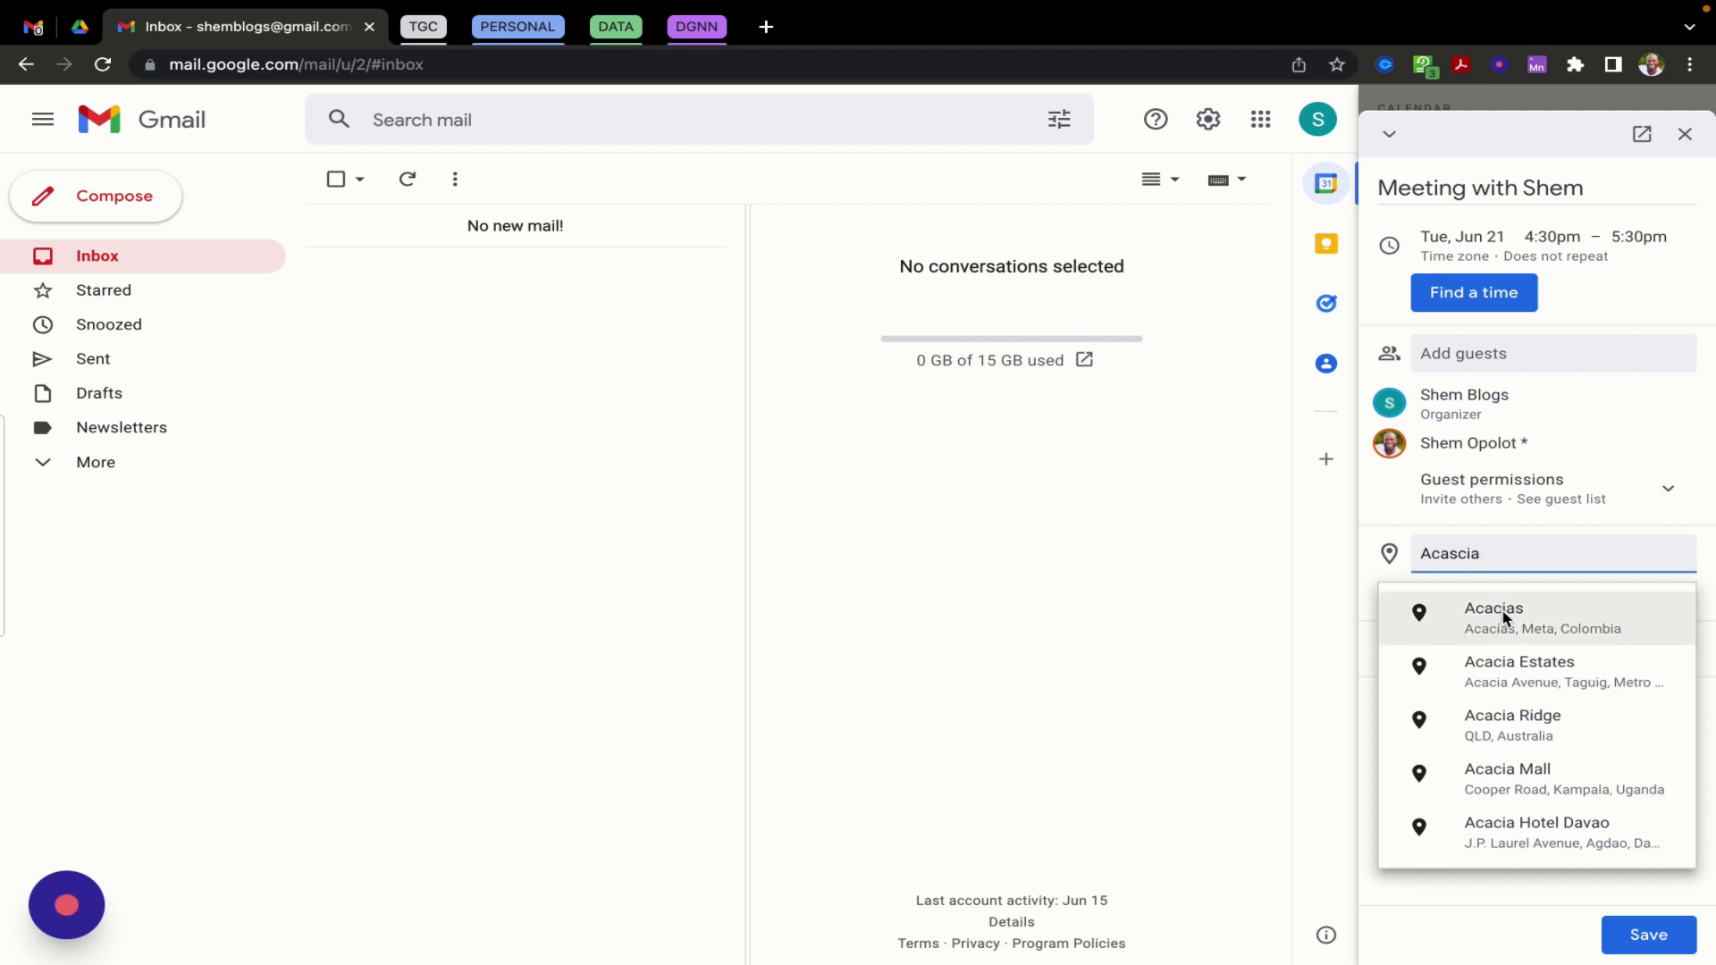
{"action": "left_click", "coordinate": [1521, 772]}
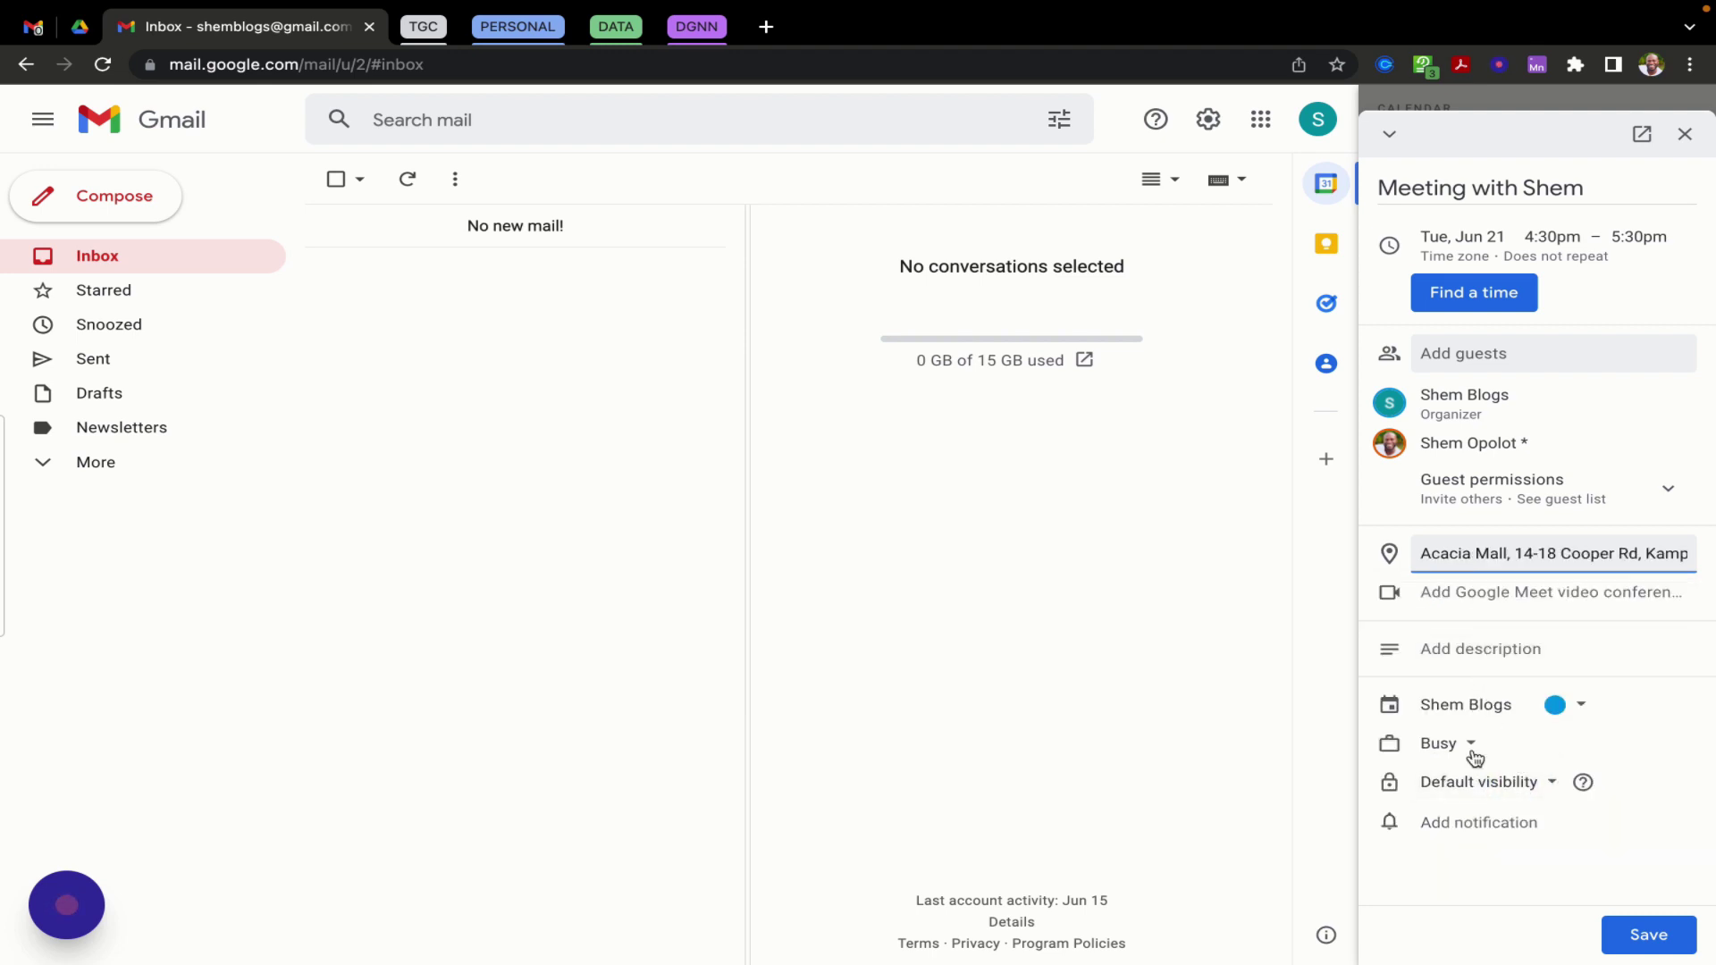
Move the event to Thu, Jun 23 and open the description box
{"action": "left_click", "coordinate": [1571, 239]}
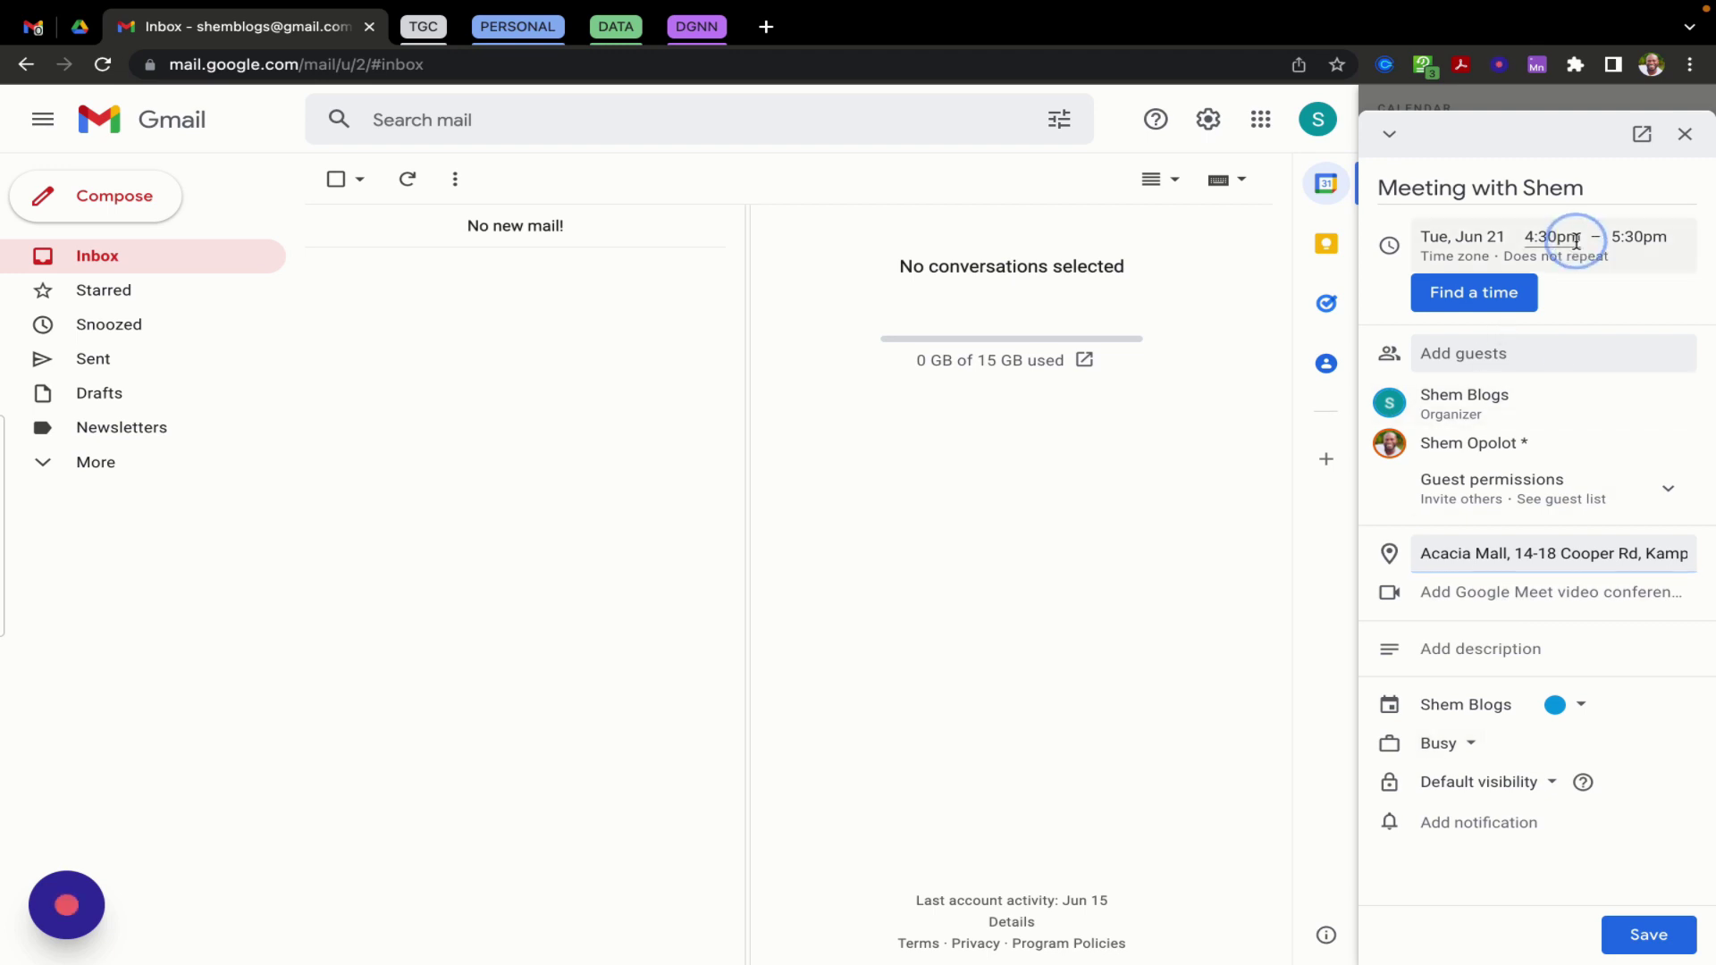
{"action": "left_click", "coordinate": [1459, 236]}
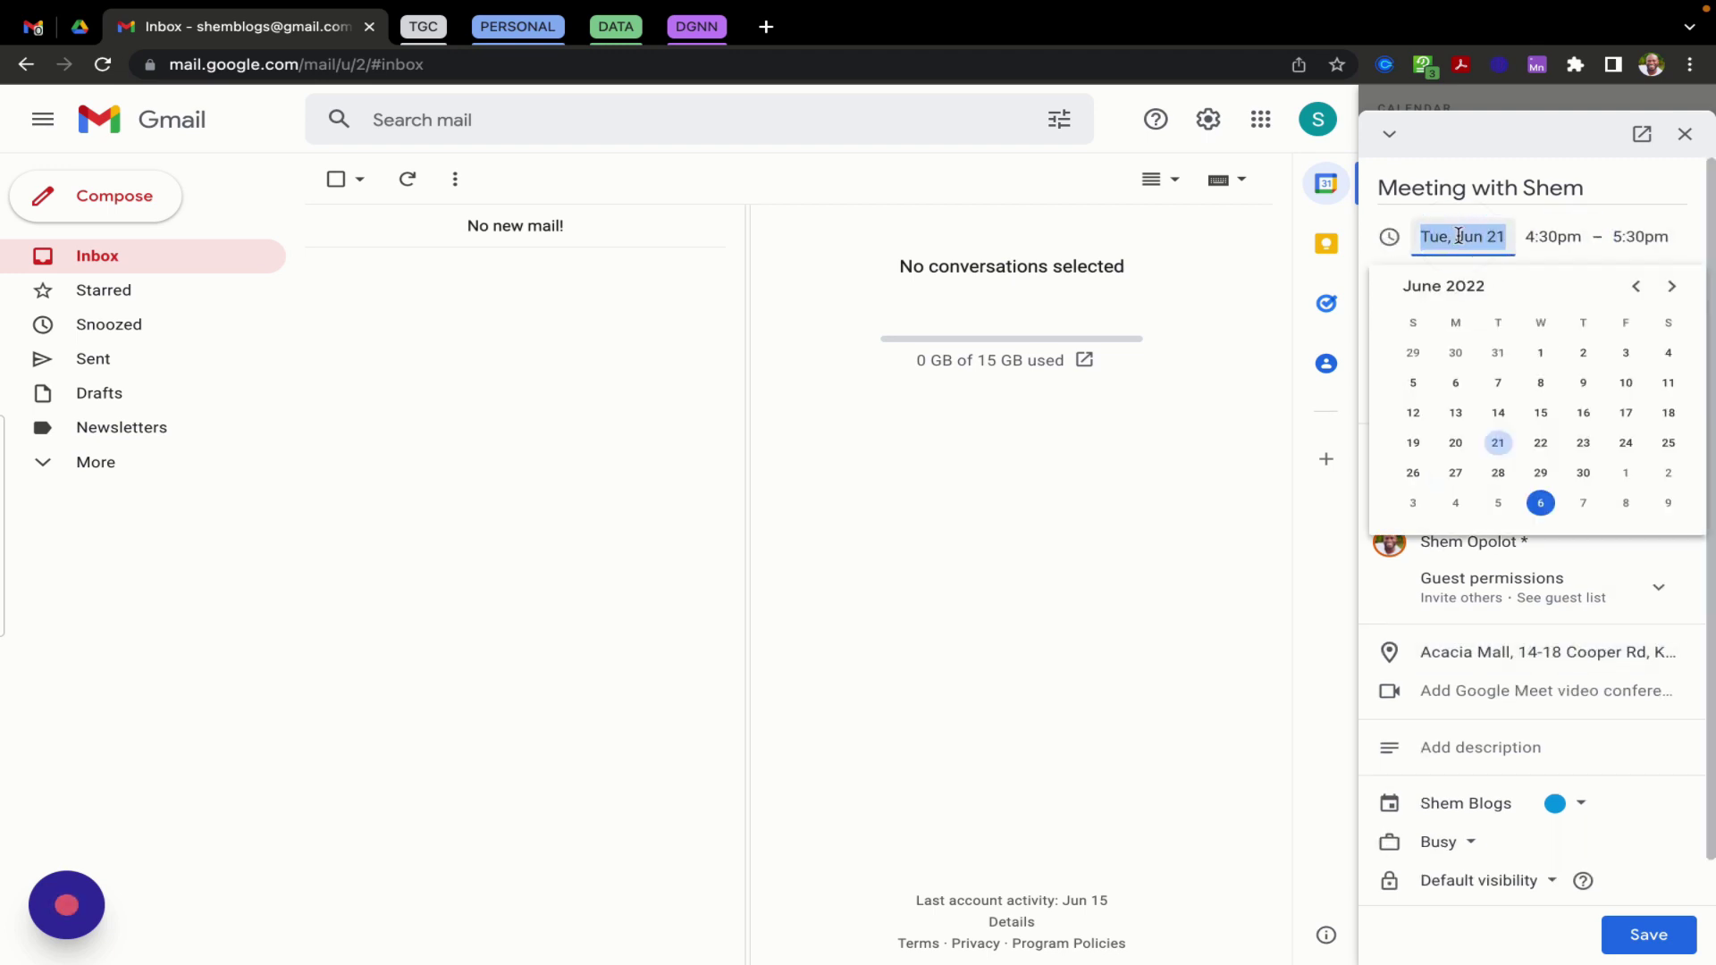
{"action": "left_click", "coordinate": [1584, 444]}
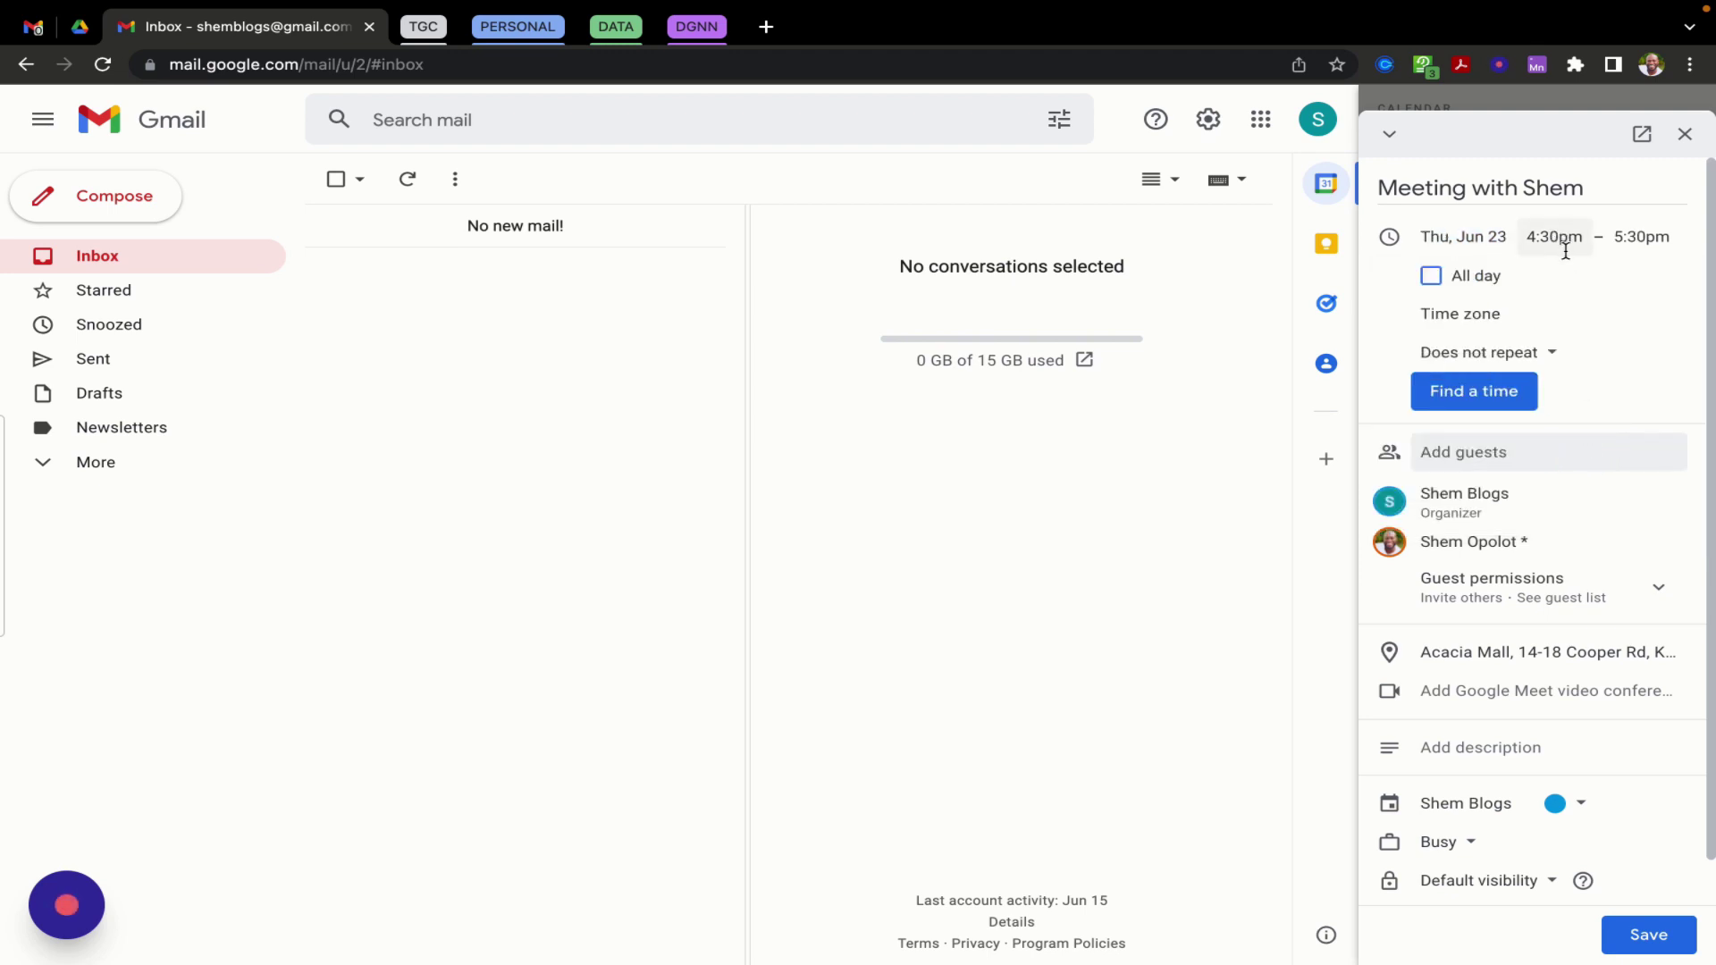
{"action": "scroll", "coordinate": [1430, 640], "scroll_direction": "down", "scroll_amount": 1}
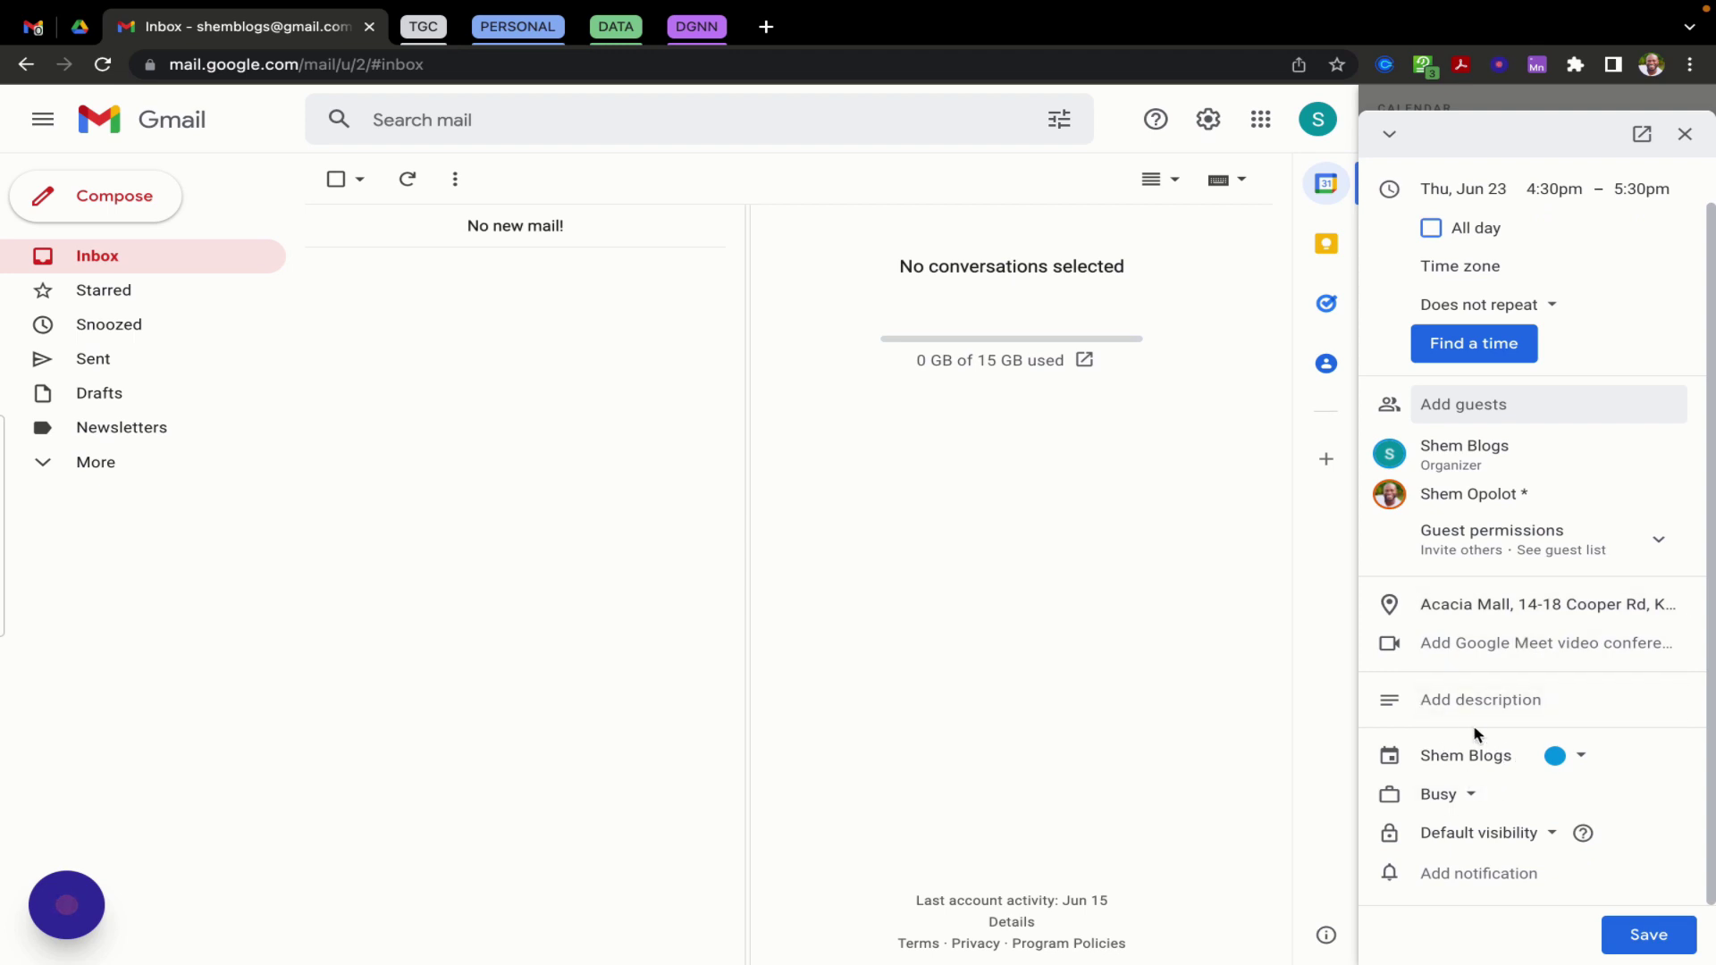
{"action": "left_click", "coordinate": [1490, 708]}
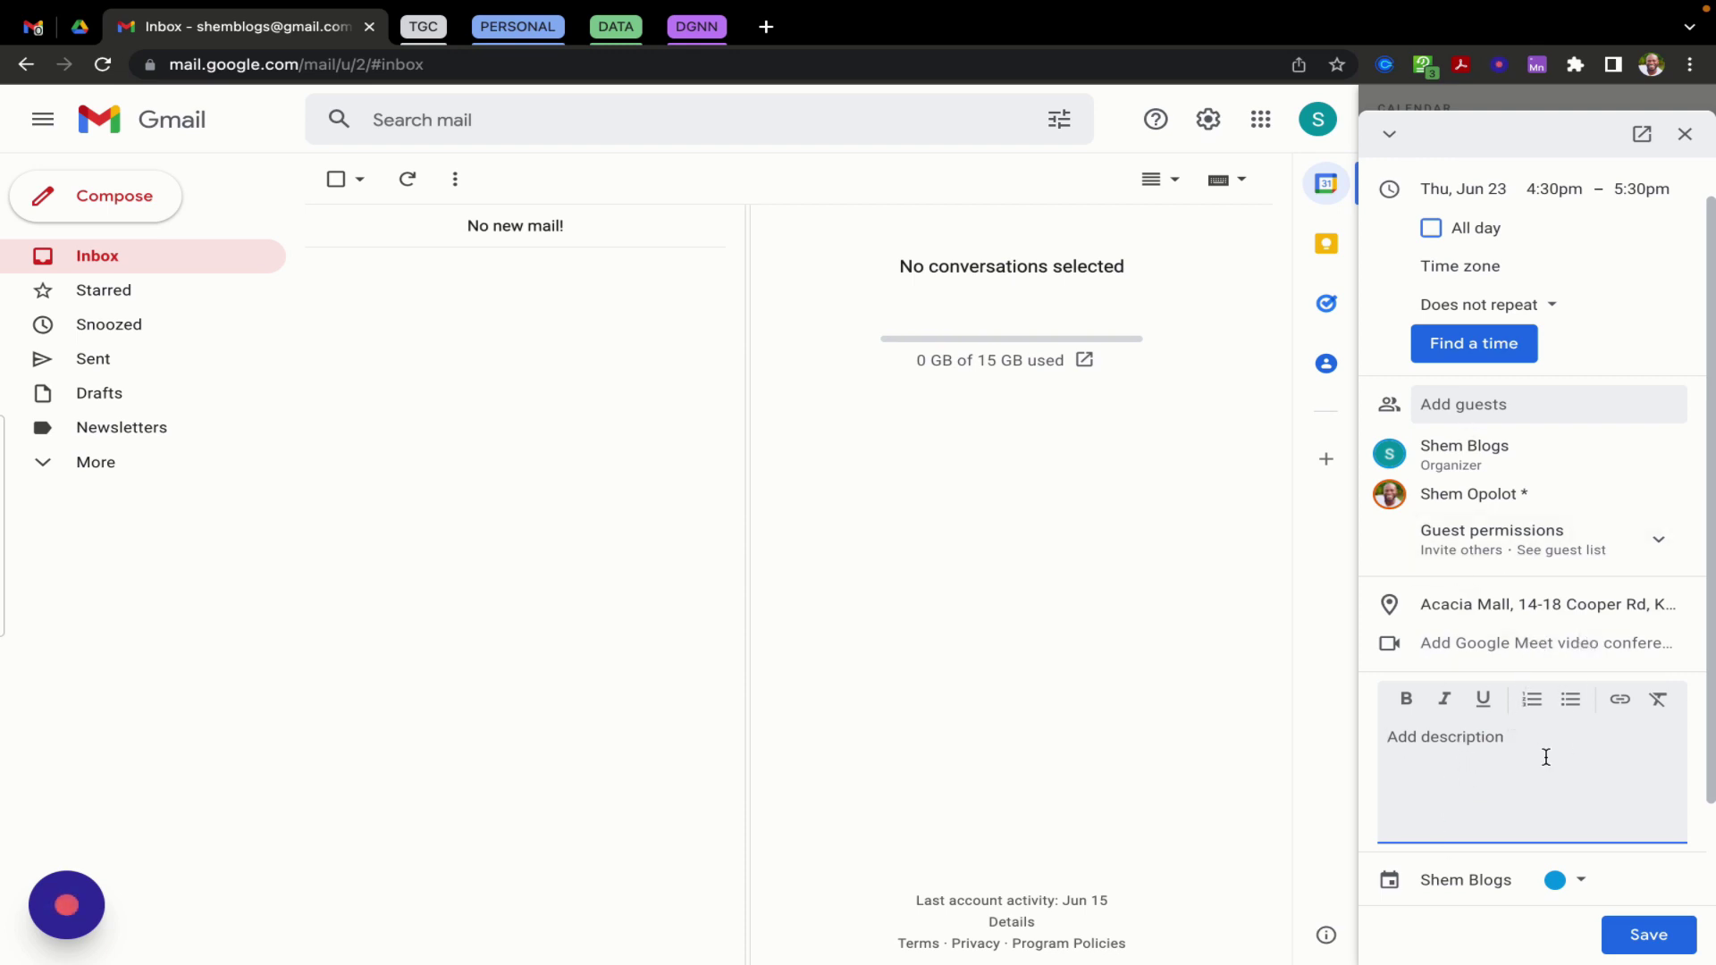
Add reminders at 1 hour and 30 minutes before the event, then save it
{"action": "scroll", "coordinate": [1537, 813], "scroll_direction": "down", "scroll_amount": 2}
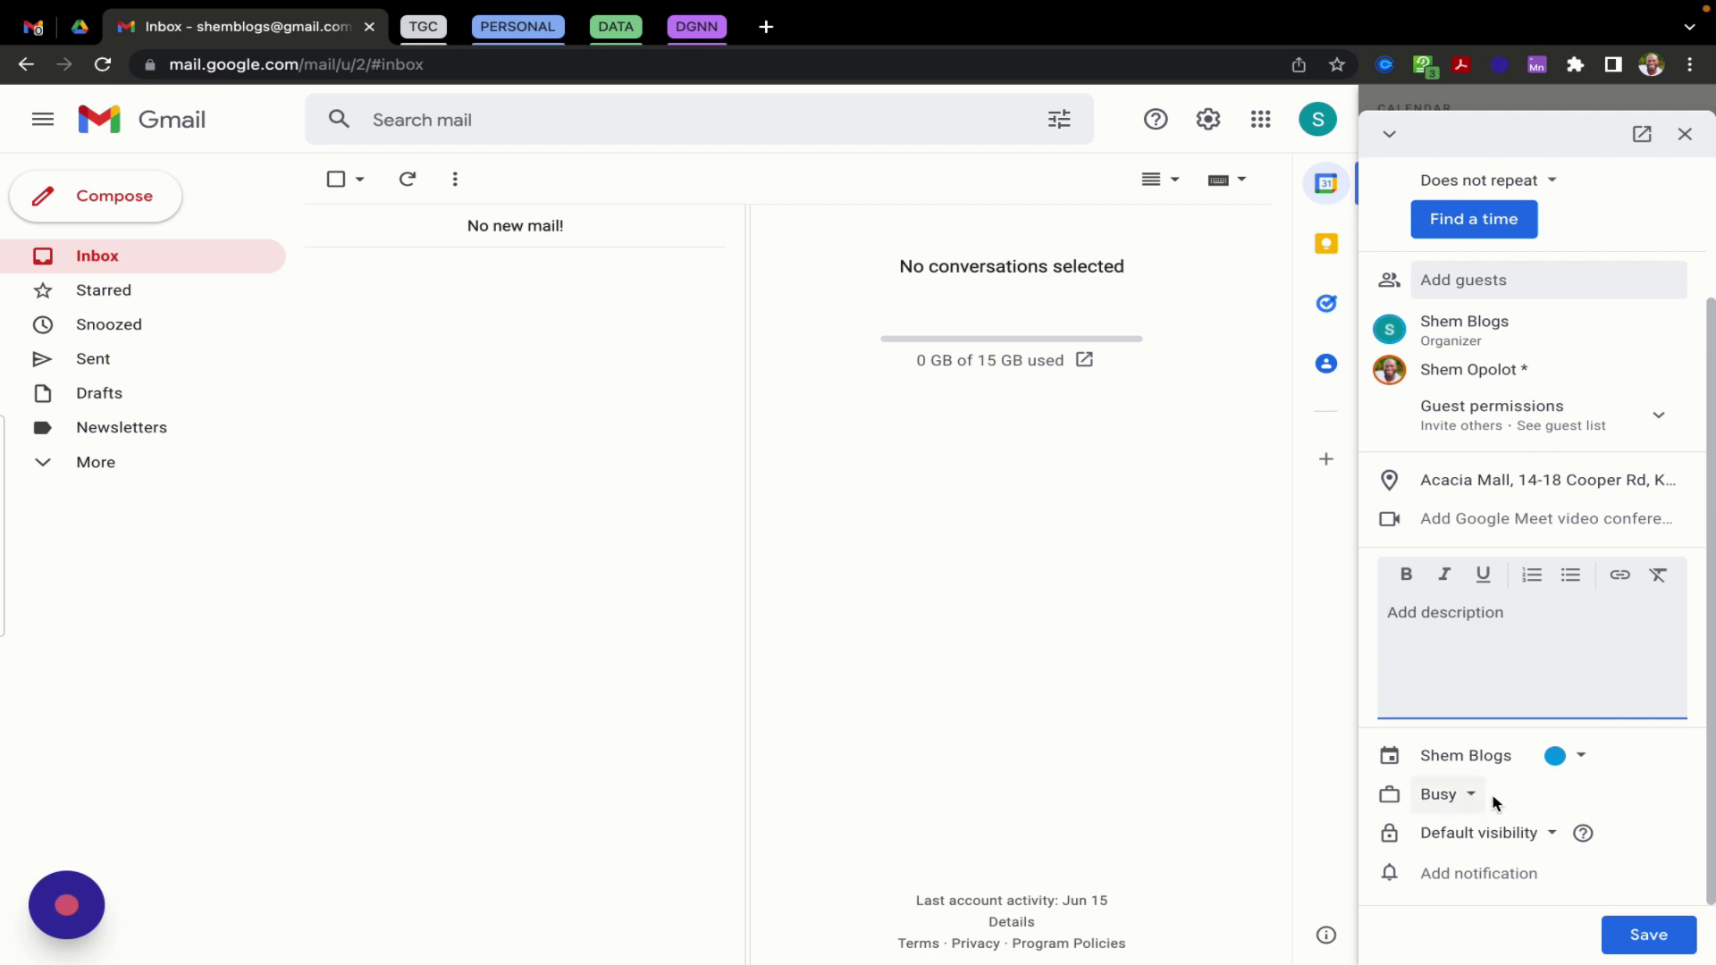
{"action": "left_click", "coordinate": [1497, 874]}
{"action": "scroll", "coordinate": [1519, 833], "scroll_direction": "down", "scroll_amount": 1}
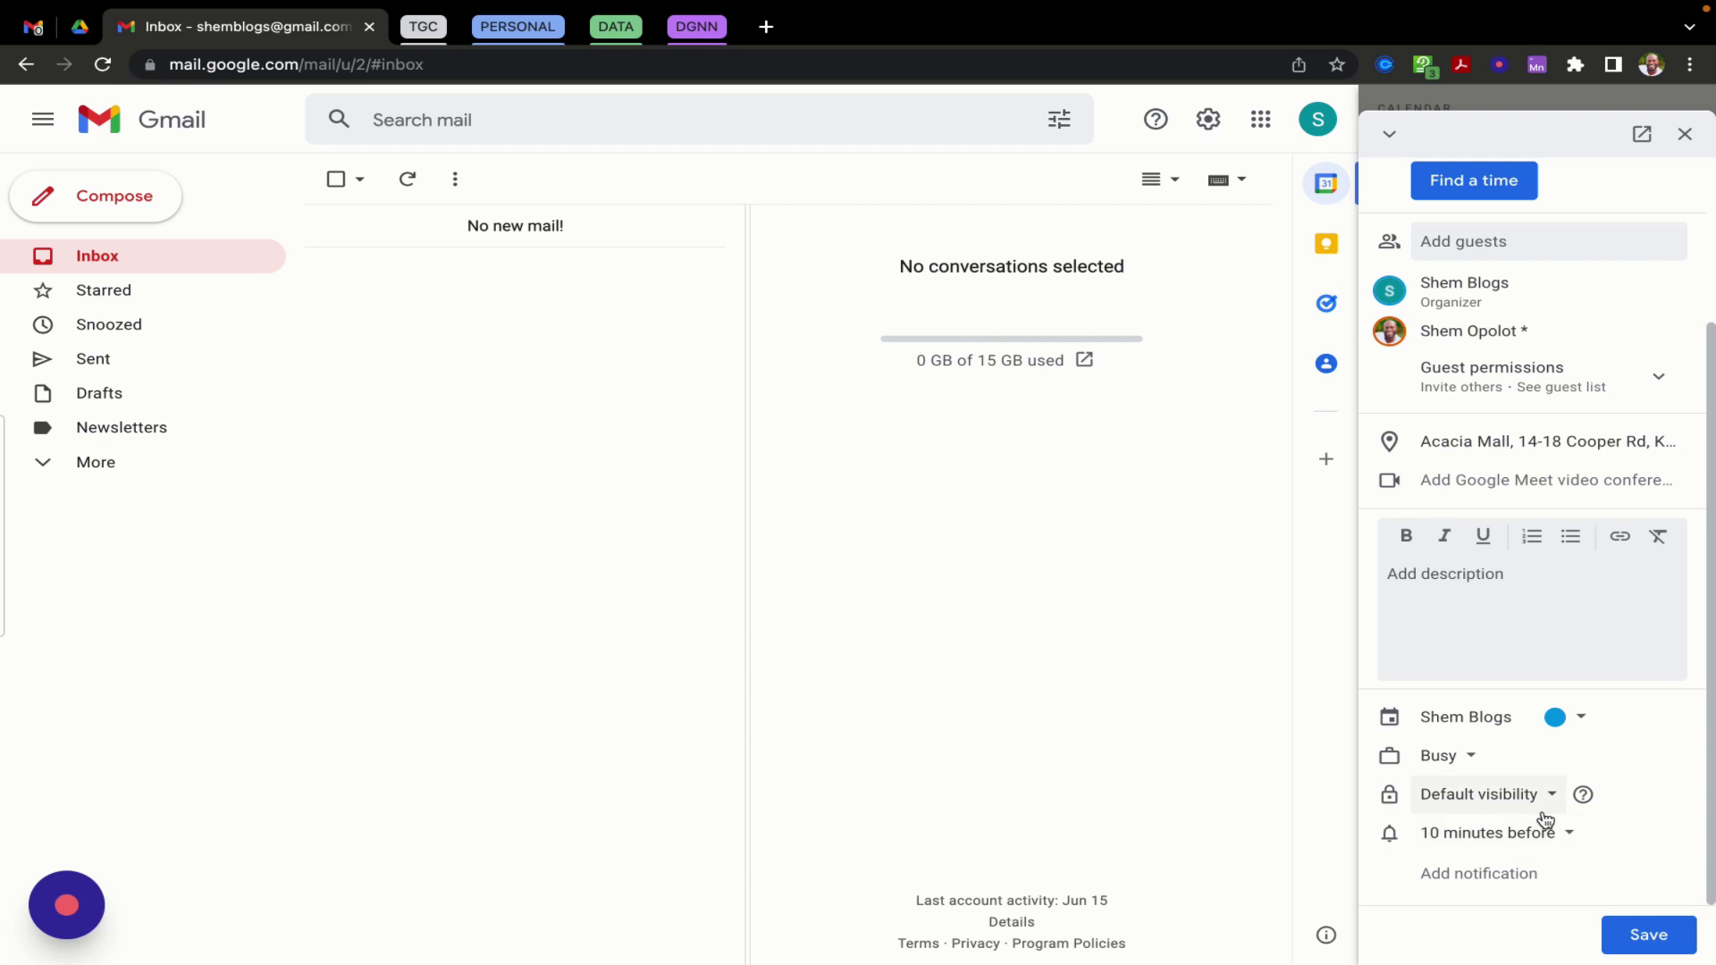
{"action": "left_click", "coordinate": [1565, 834]}
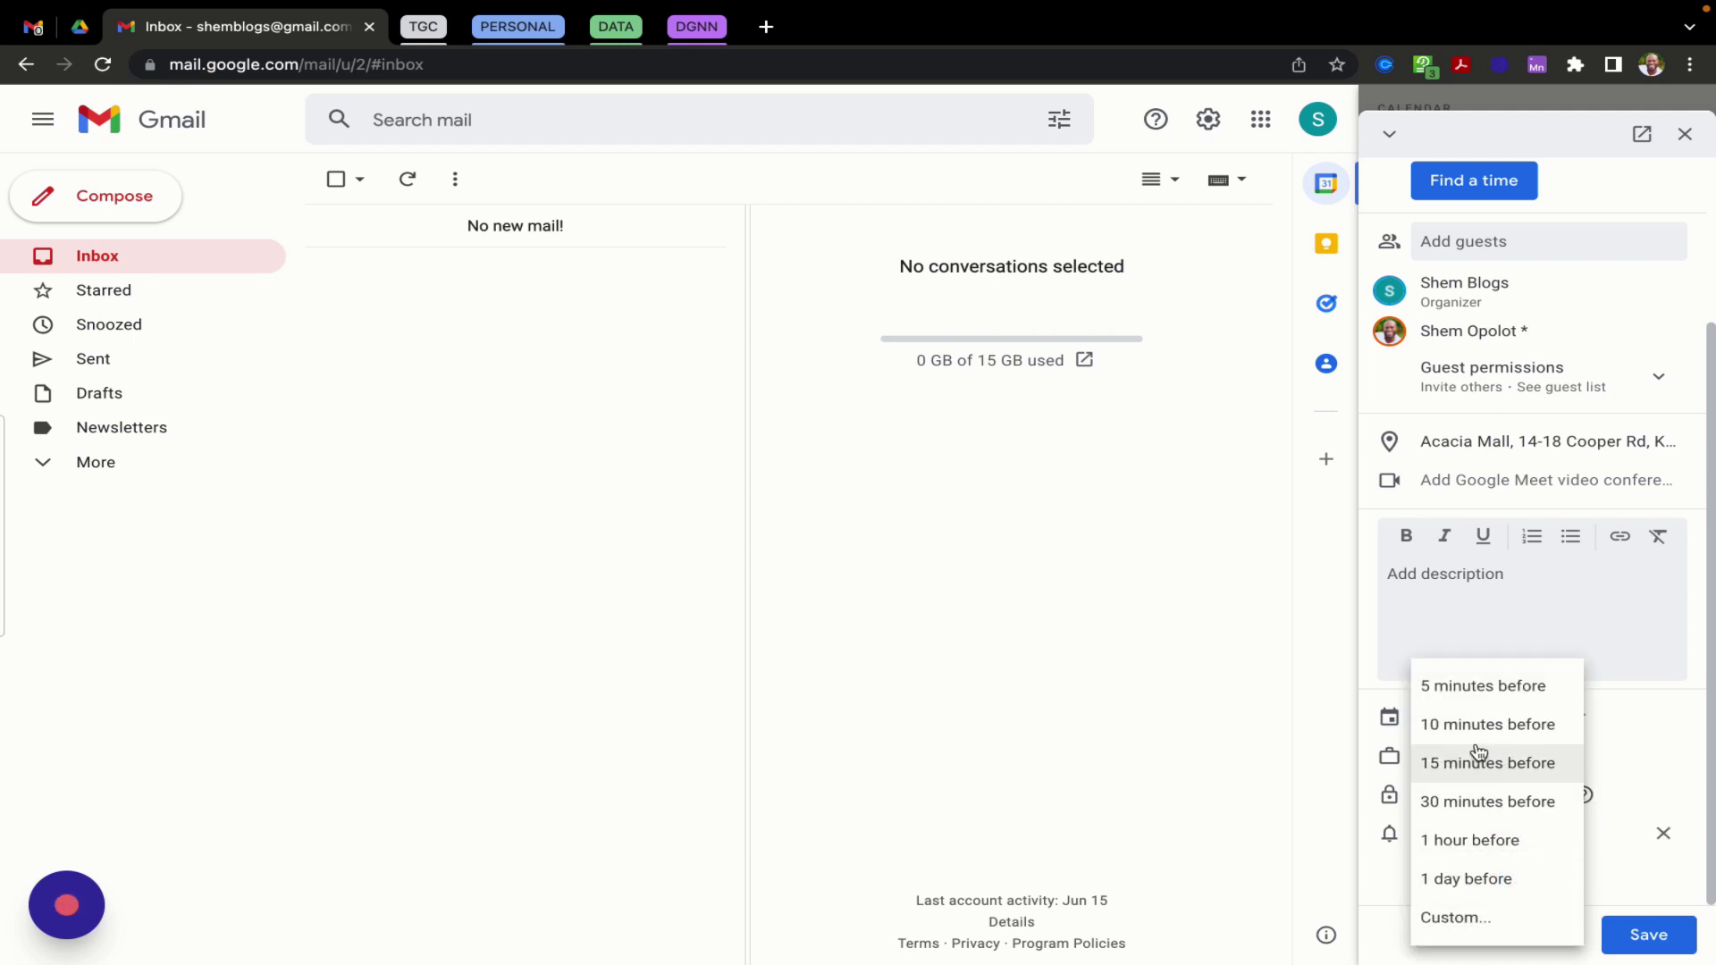
{"action": "left_click", "coordinate": [1480, 841]}
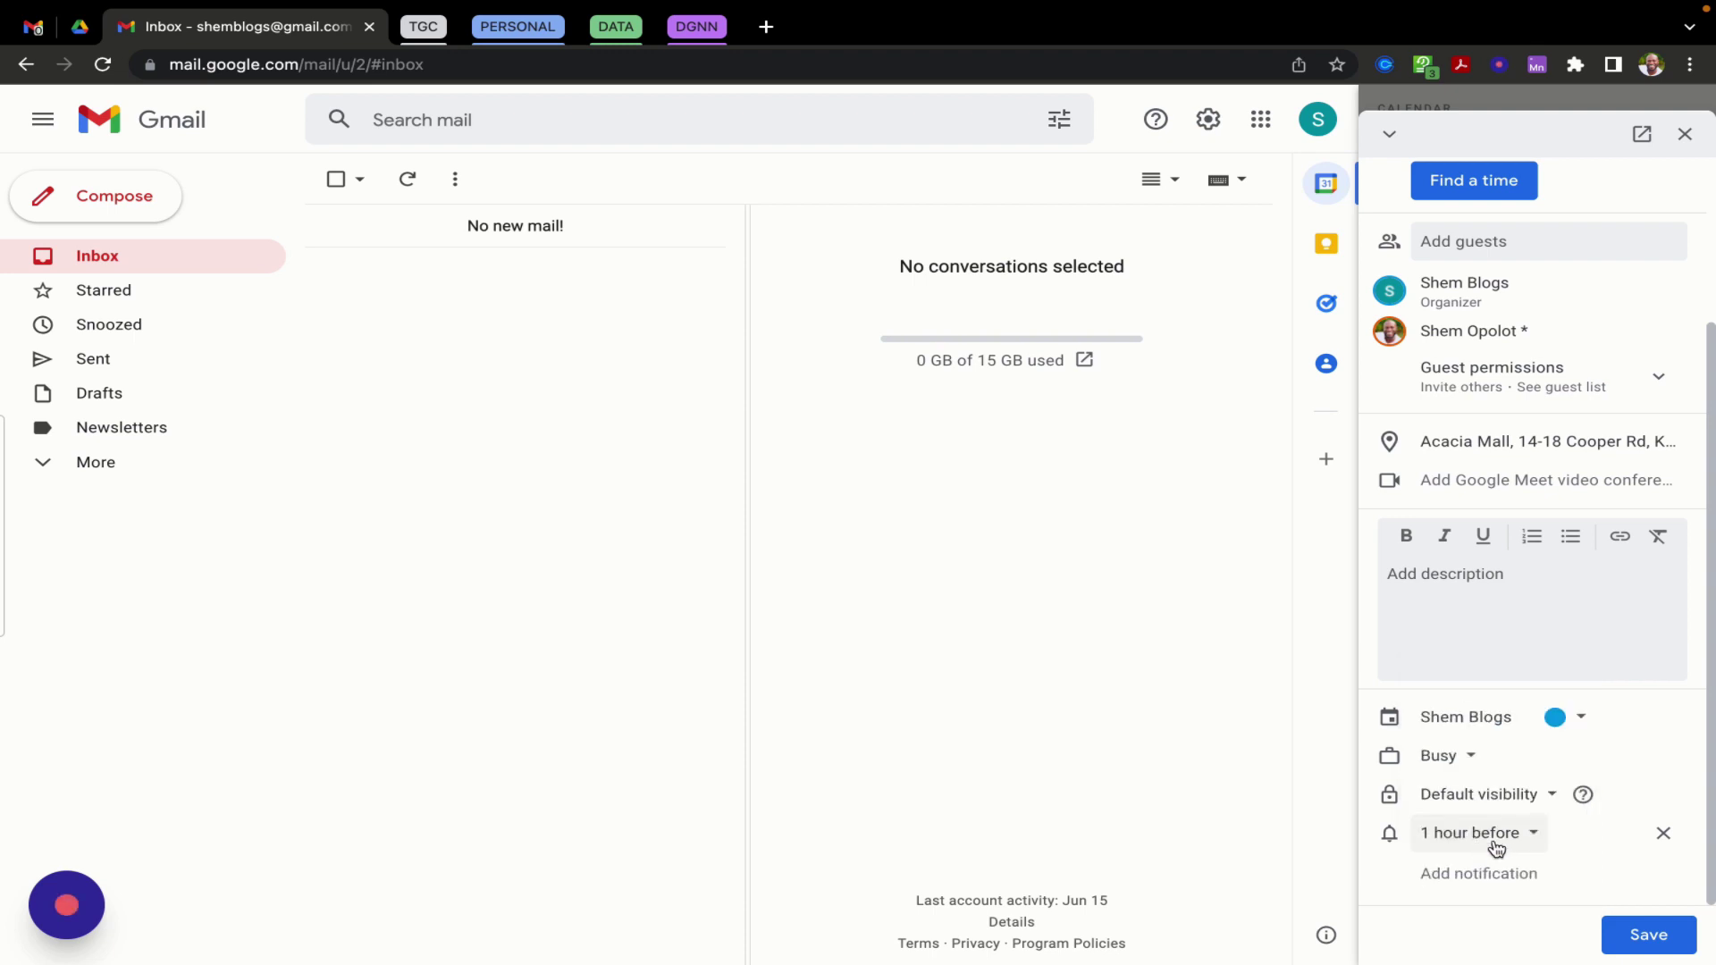
{"action": "left_click", "coordinate": [1519, 873]}
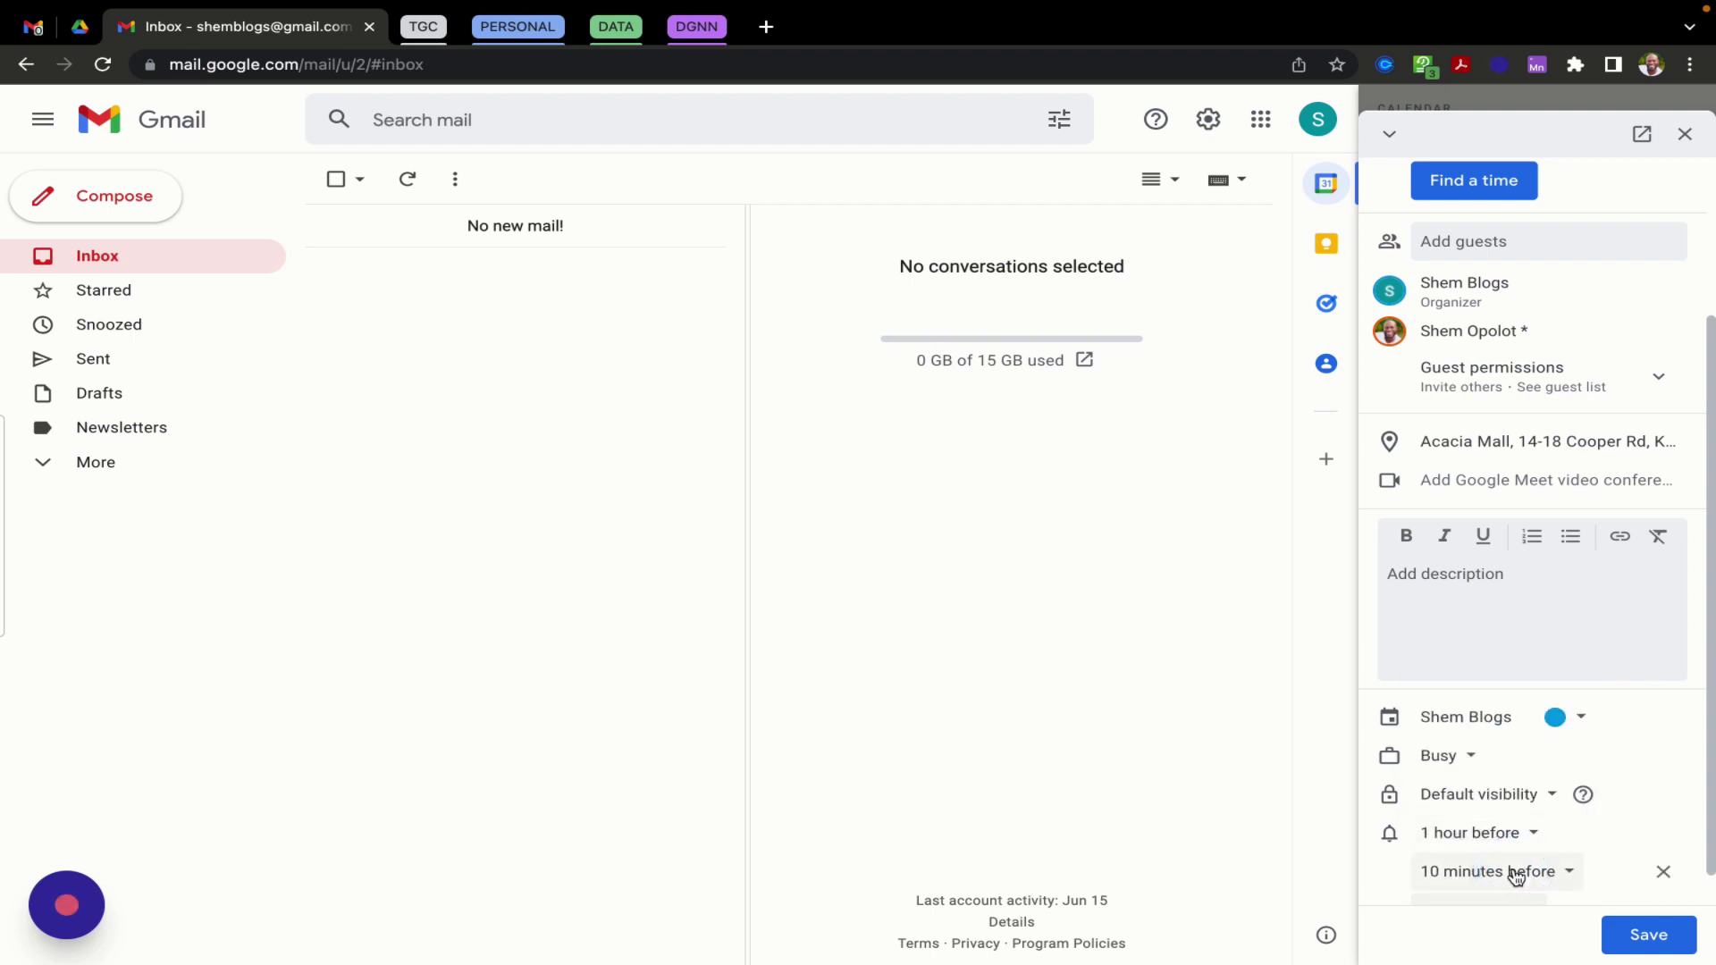
{"action": "left_click", "coordinate": [1568, 878]}
{"action": "left_click", "coordinate": [1483, 803]}
{"action": "scroll", "coordinate": [1639, 797], "scroll_direction": "down", "scroll_amount": 1}
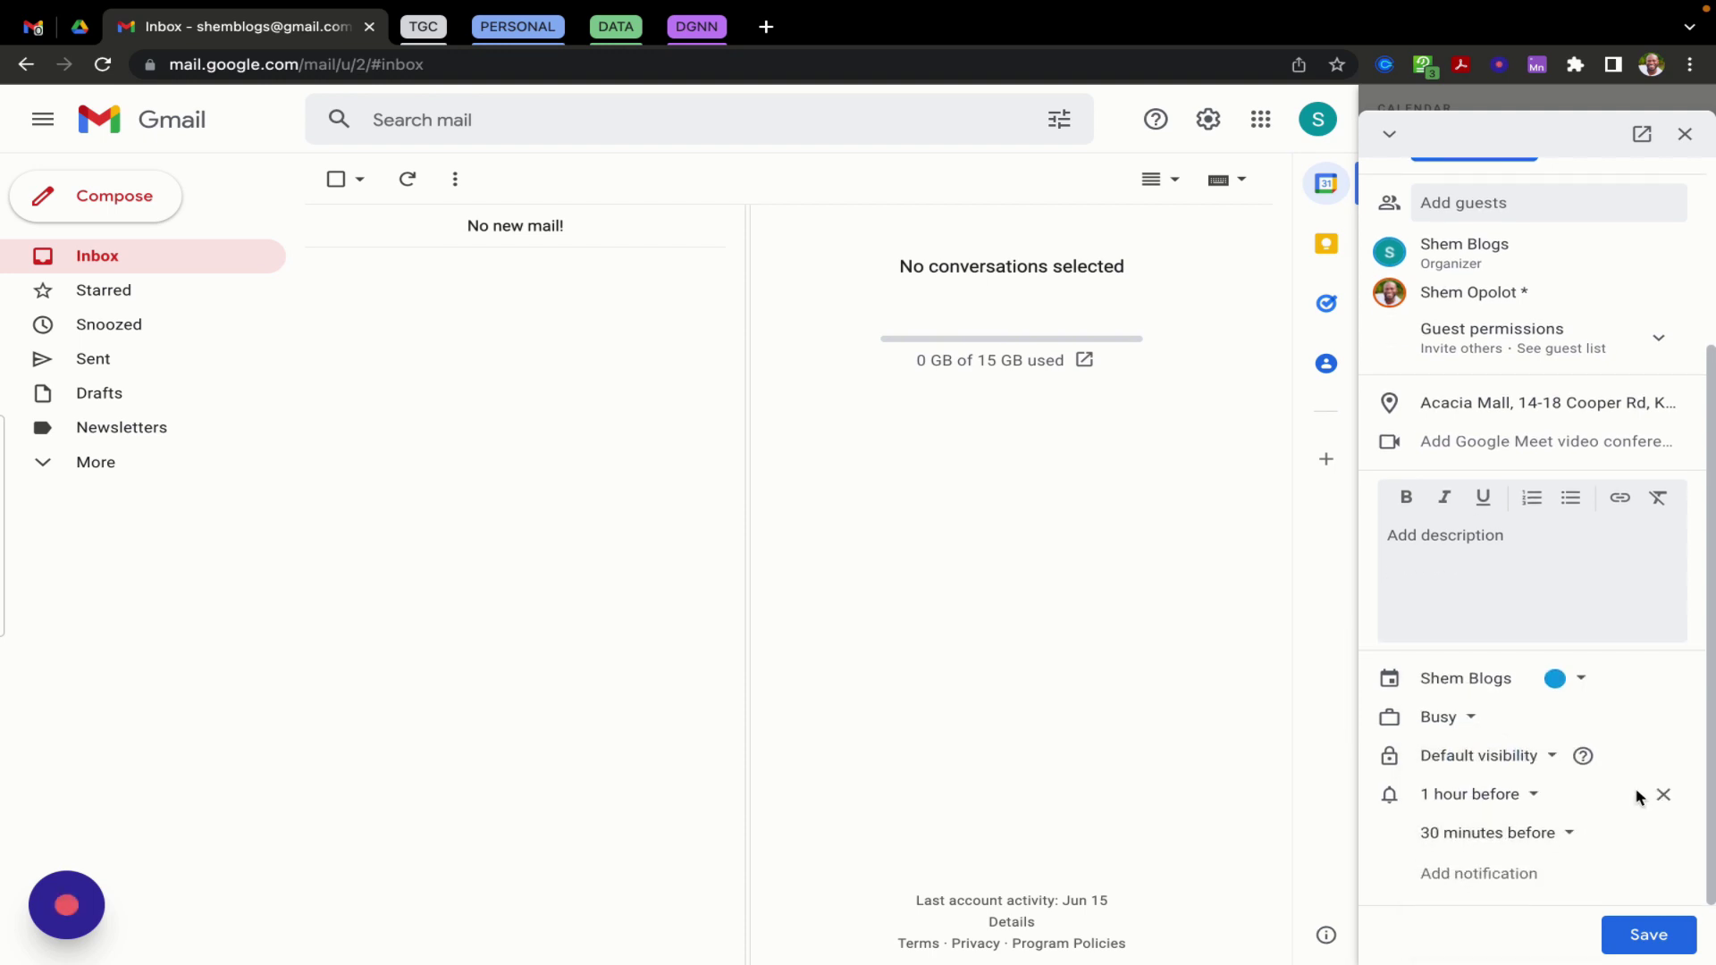
{"action": "left_click", "coordinate": [1649, 938]}
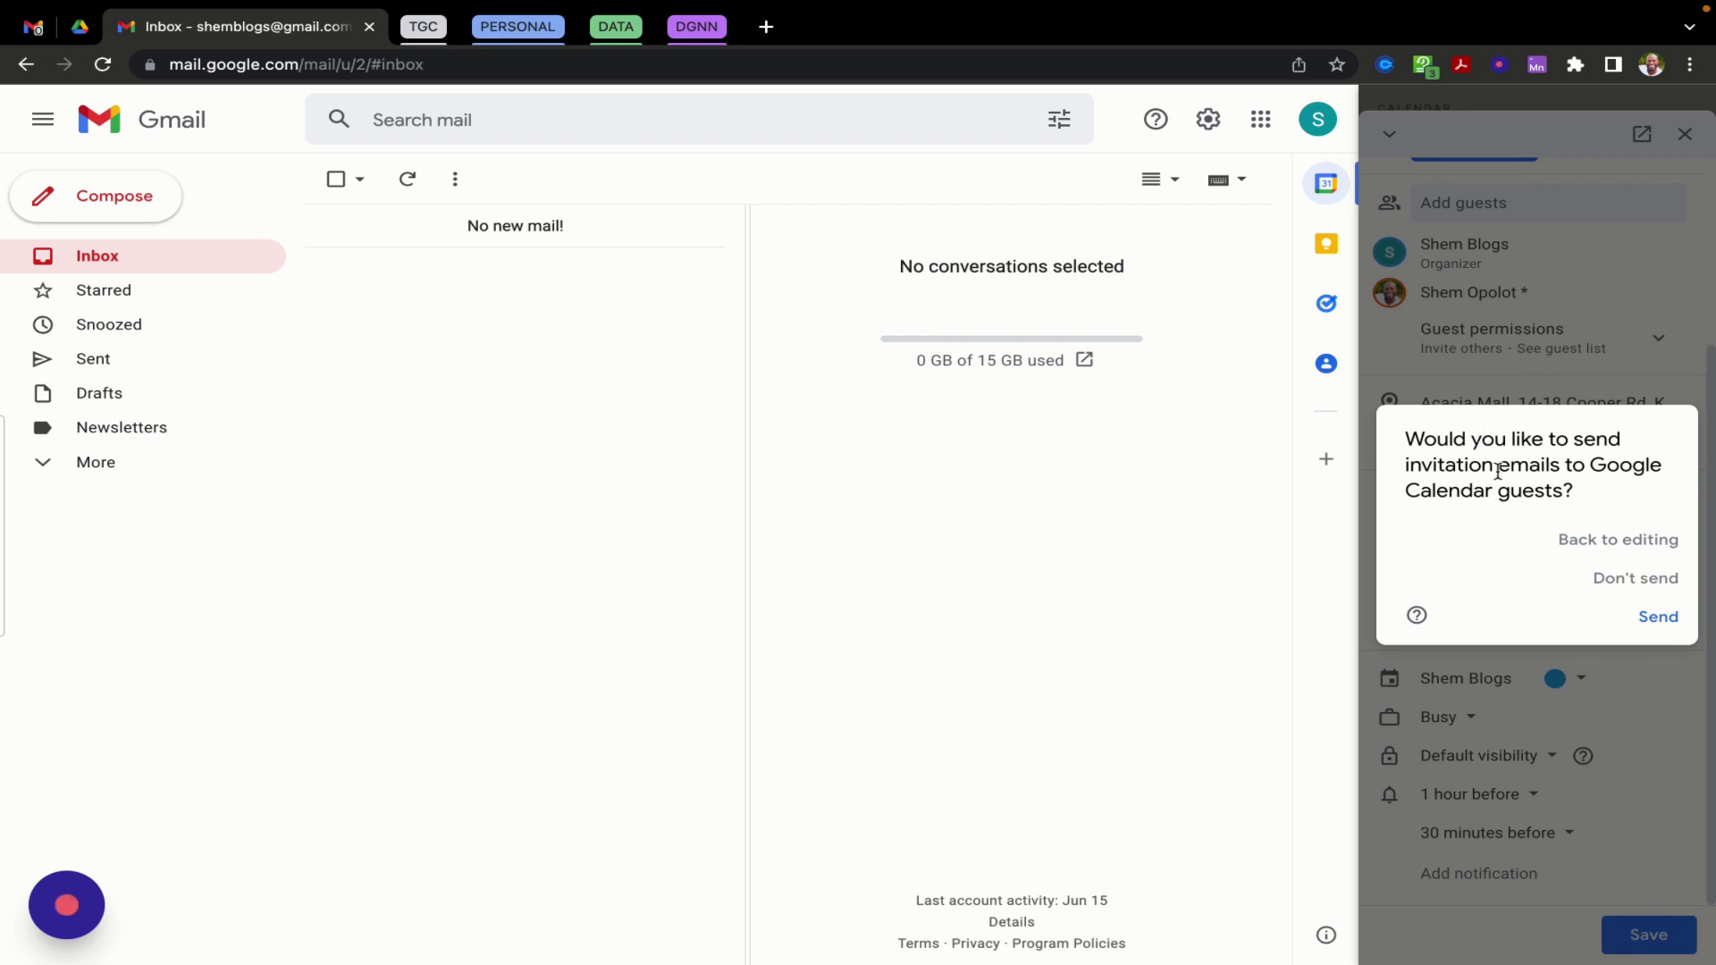
Email the invitation to the guest, then stop the Scribe recording
{"action": "left_click", "coordinate": [1658, 617]}
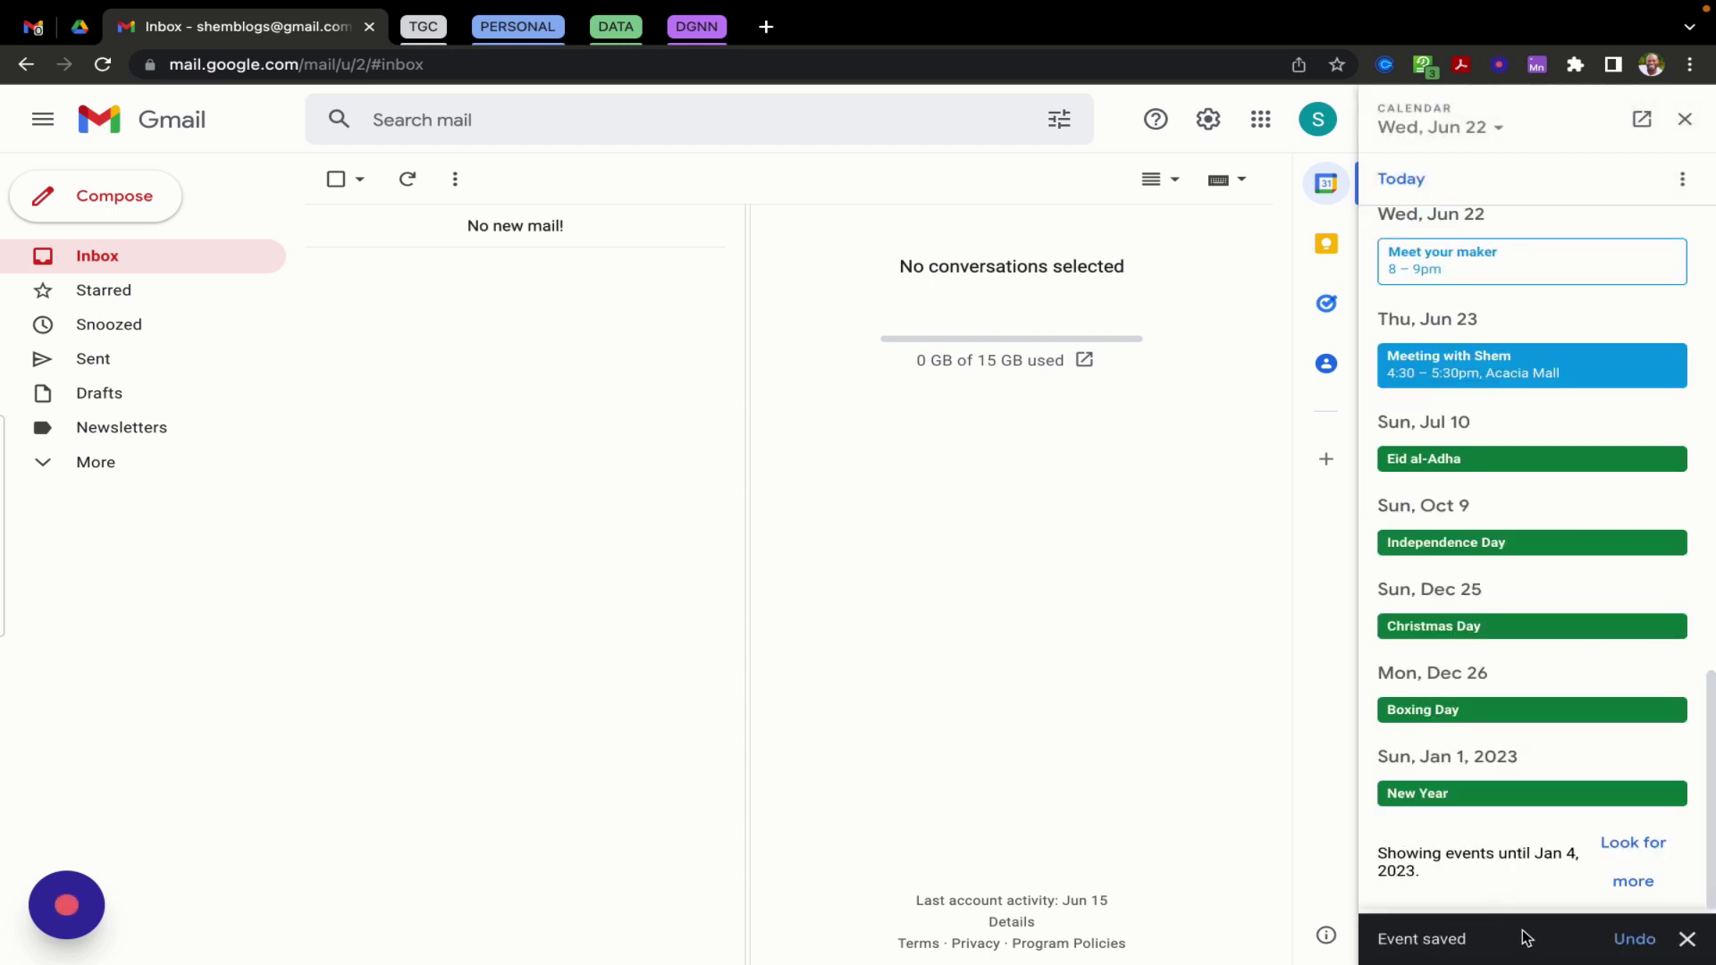
{"action": "left_click", "coordinate": [1686, 940]}
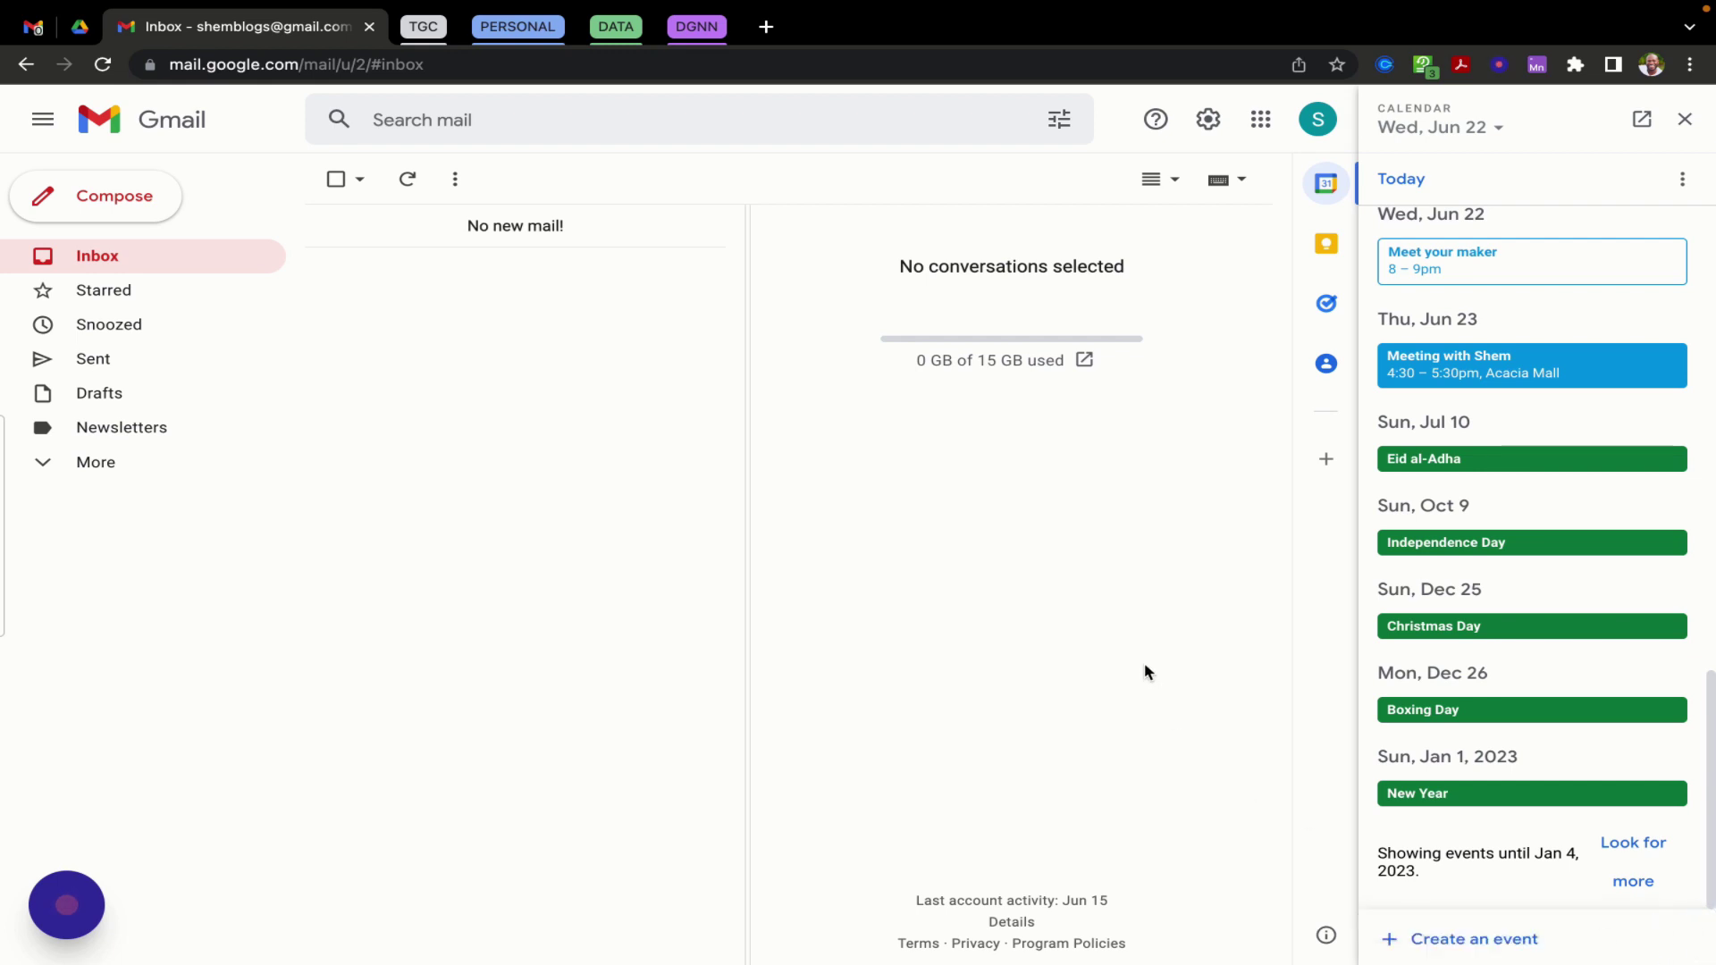
{"action": "left_click", "coordinate": [1501, 66]}
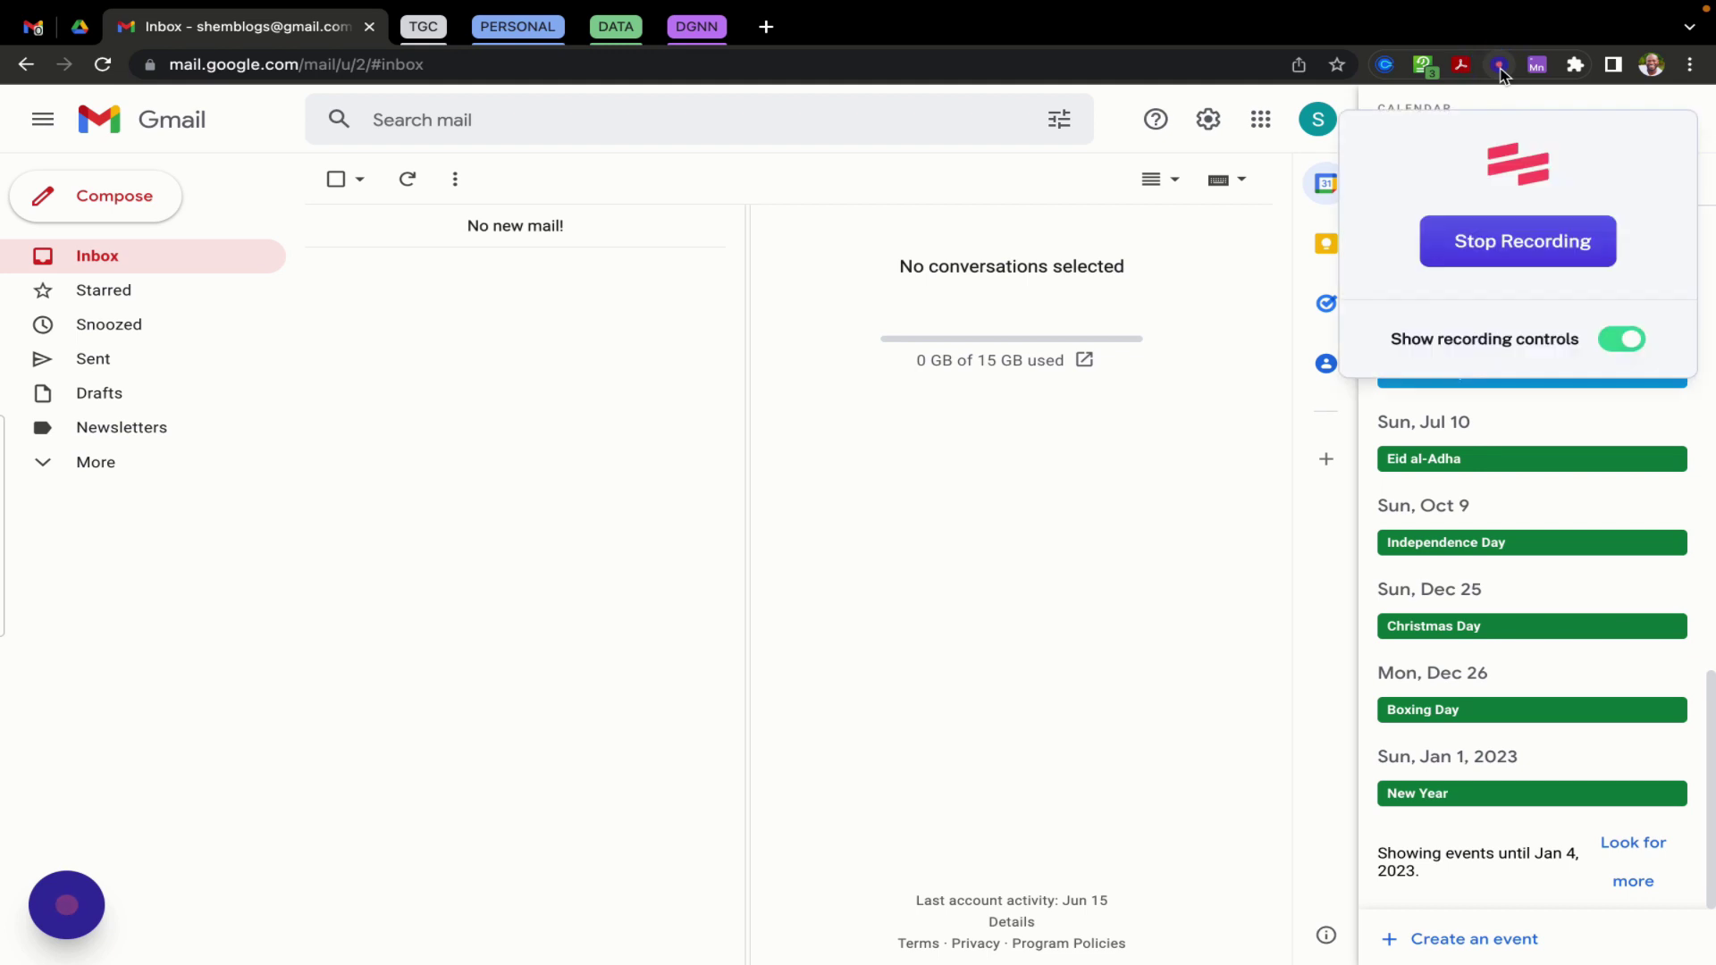
{"action": "left_click", "coordinate": [1513, 243]}
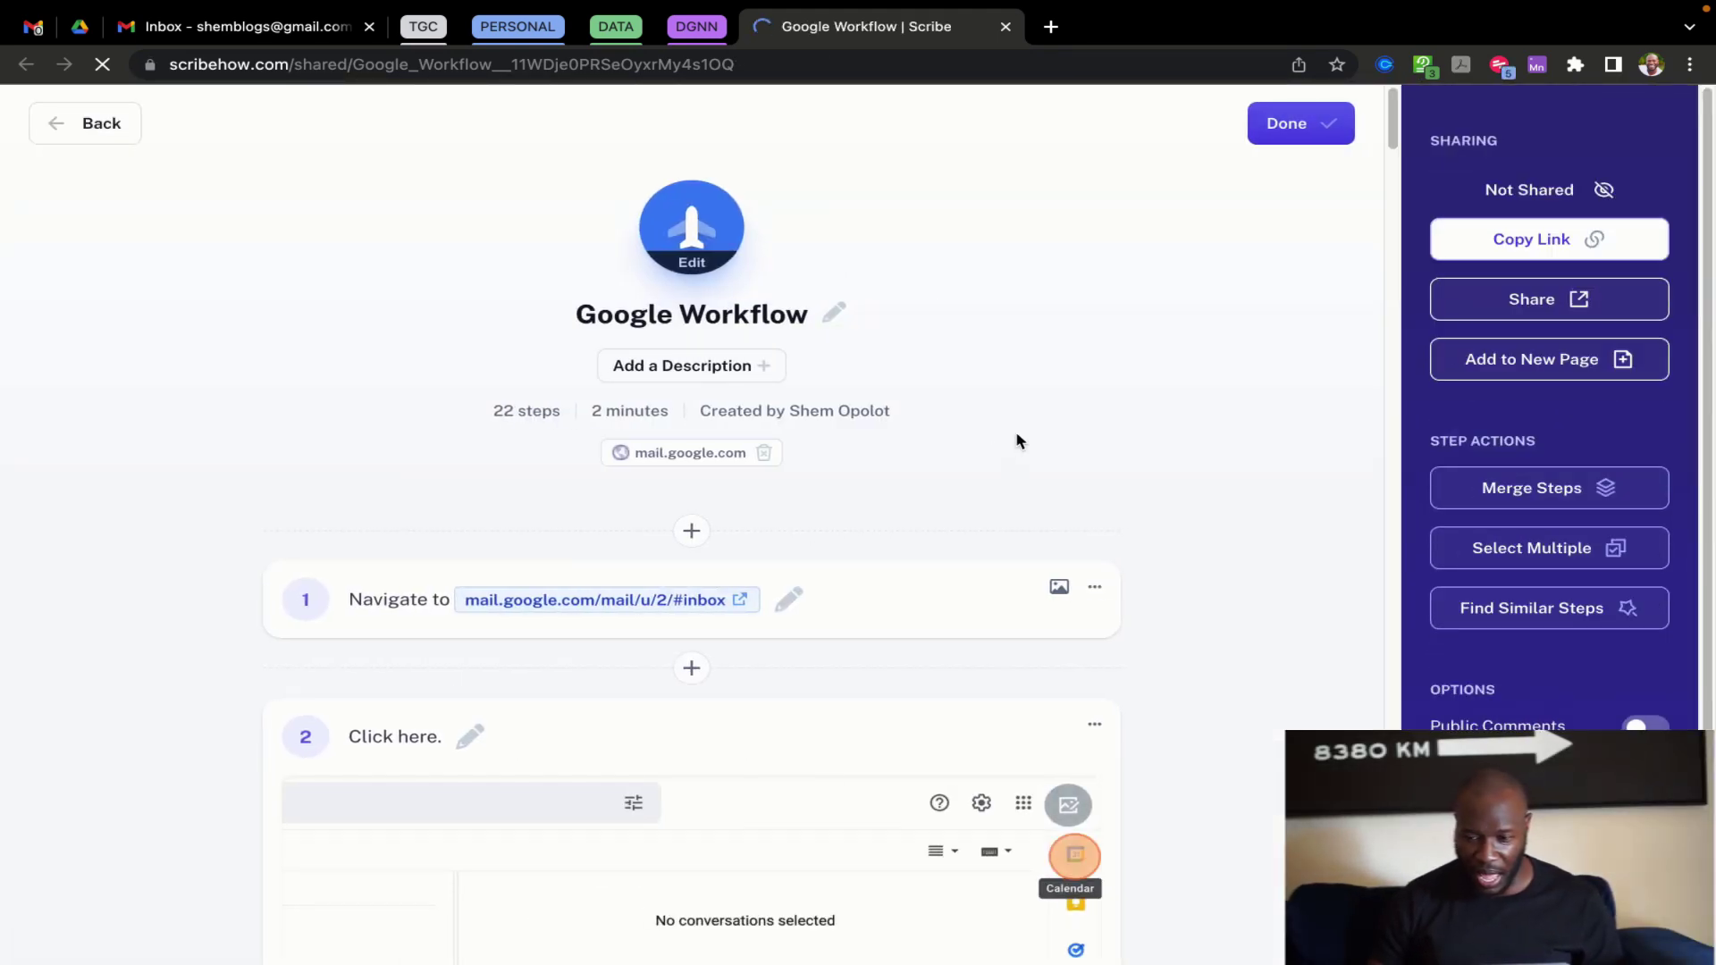
Scroll through the generated Google Workflow guide to review its 22 recorded steps
{"action": "scroll", "coordinate": [1027, 386], "scroll_direction": "down", "scroll_amount": 4}
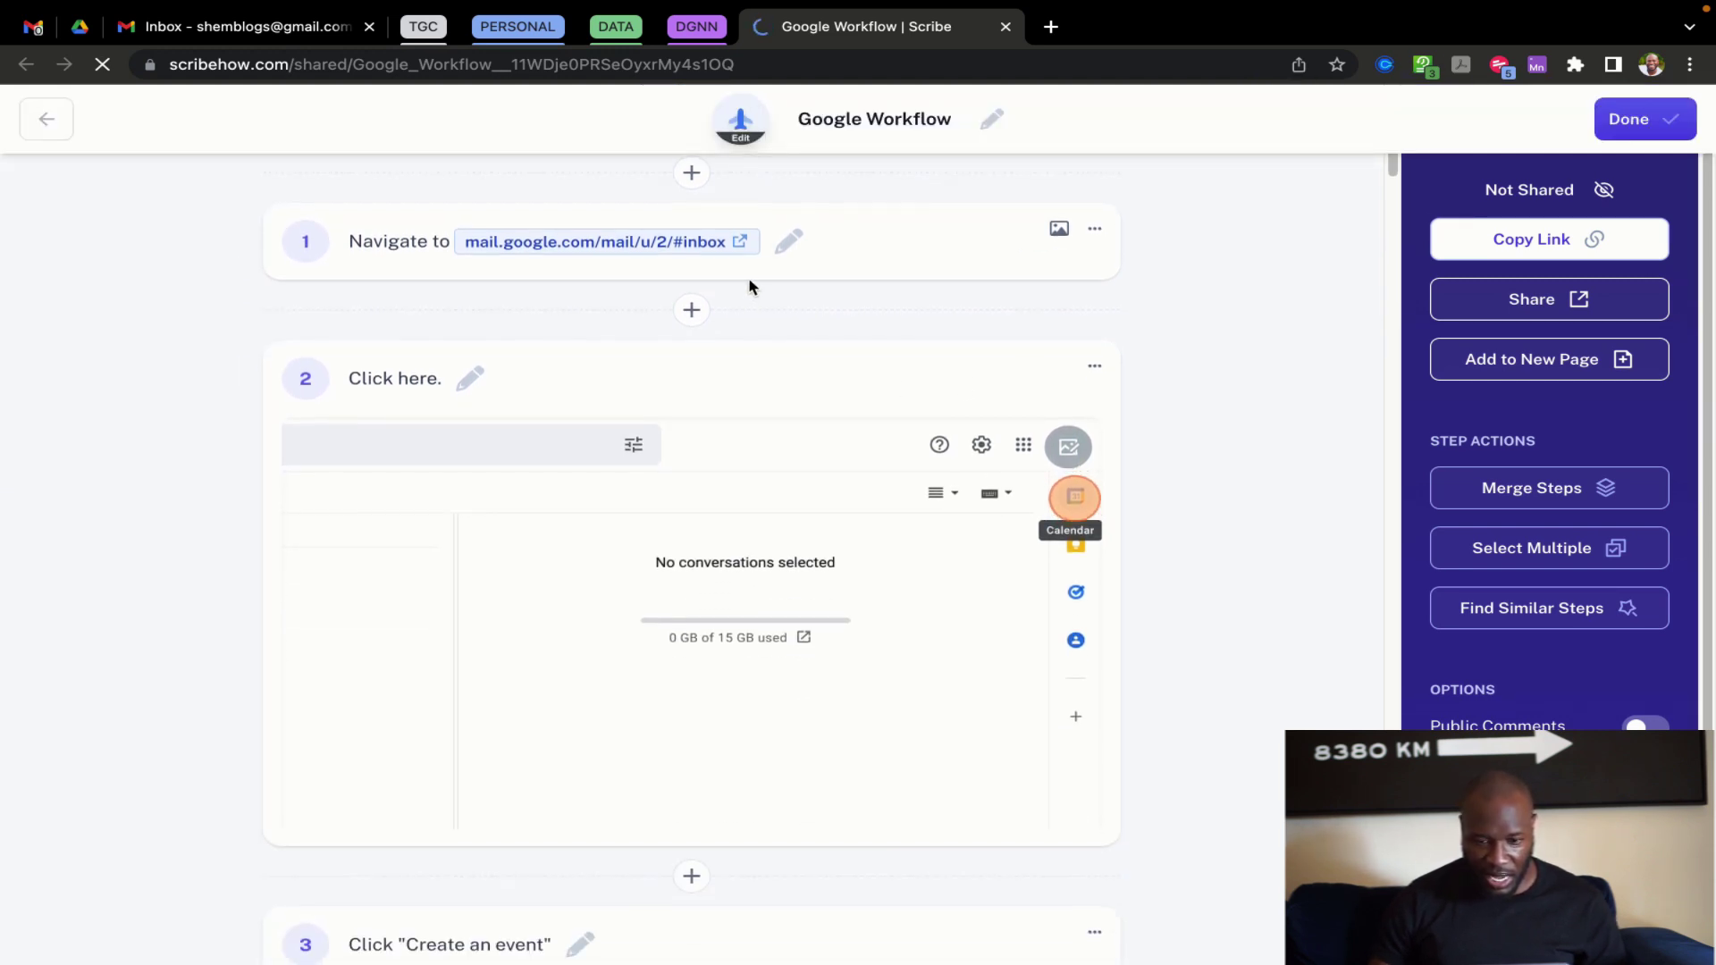
{"action": "scroll", "coordinate": [765, 447], "scroll_direction": "down", "scroll_amount": 2}
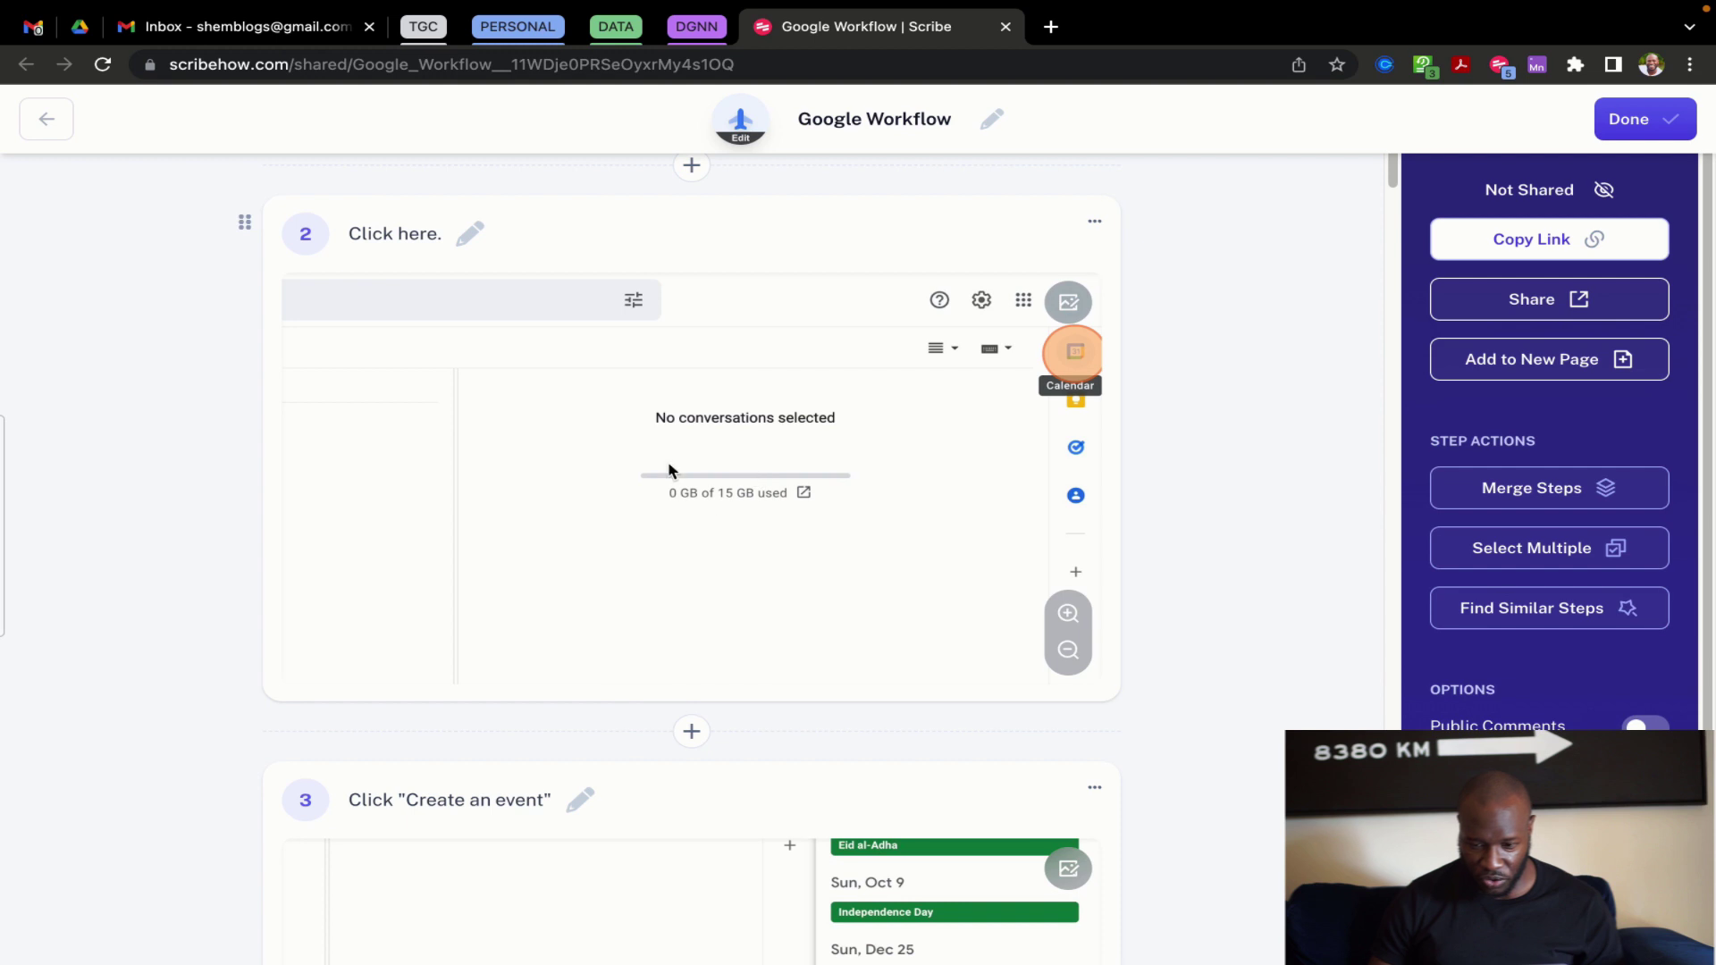
{"action": "scroll", "coordinate": [643, 509], "scroll_direction": "up", "scroll_amount": 5}
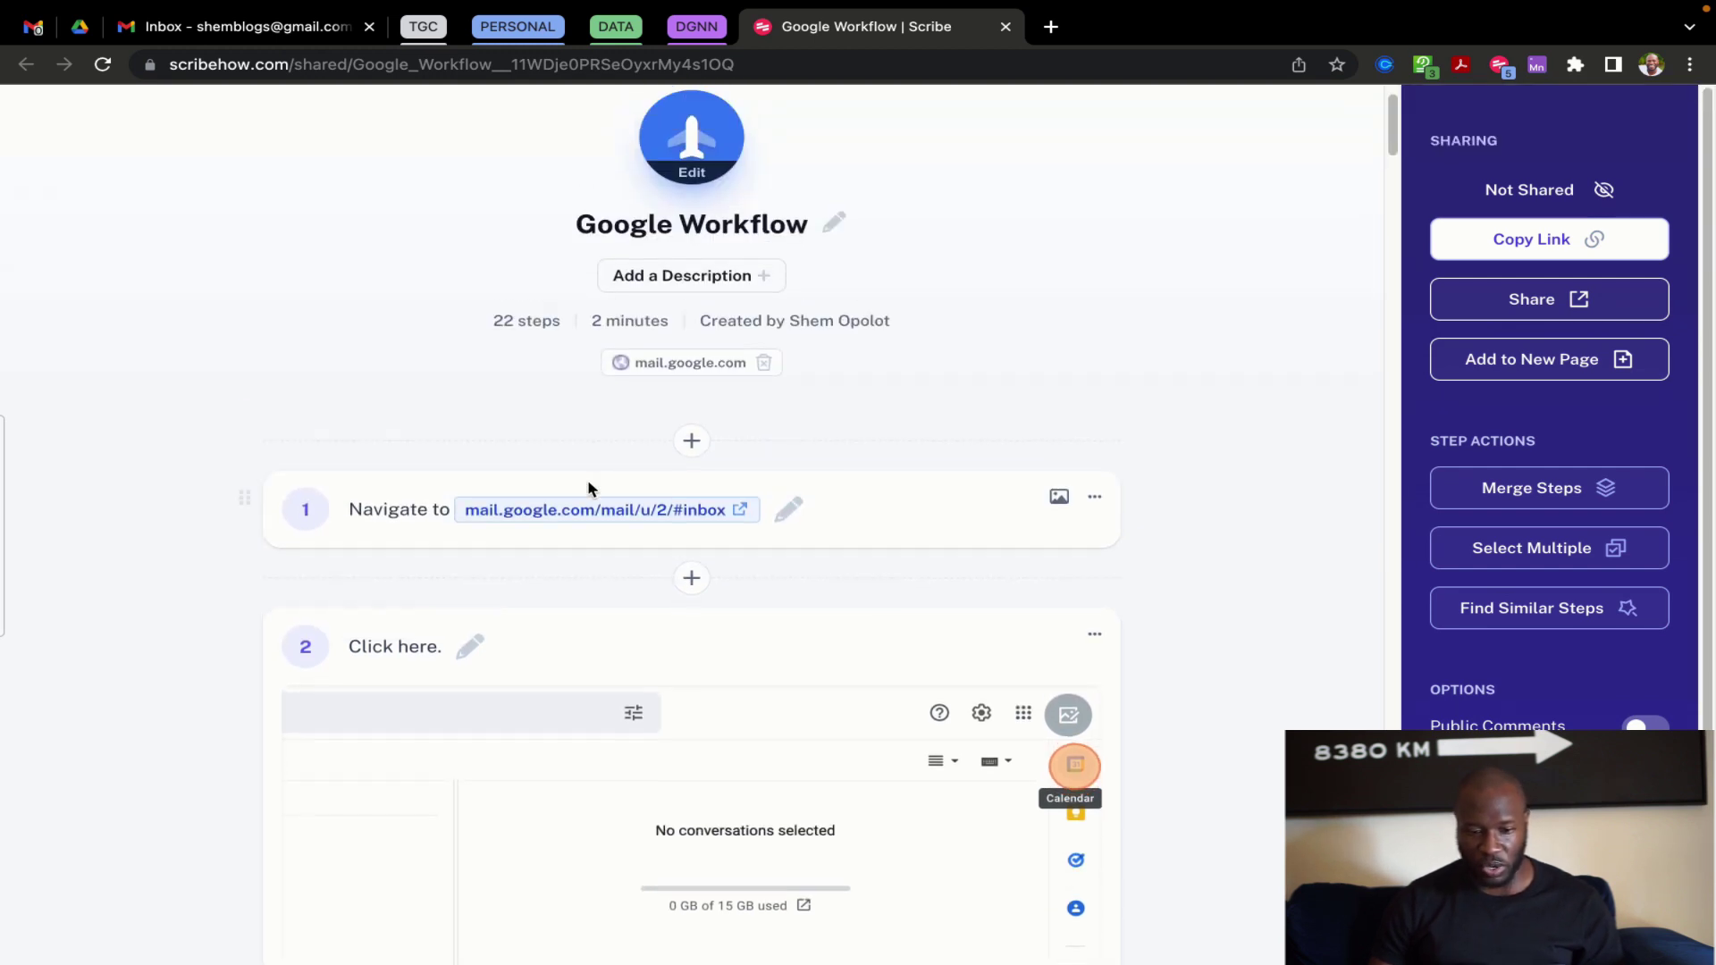
{"action": "scroll", "coordinate": [617, 514], "scroll_direction": "down", "scroll_amount": 1}
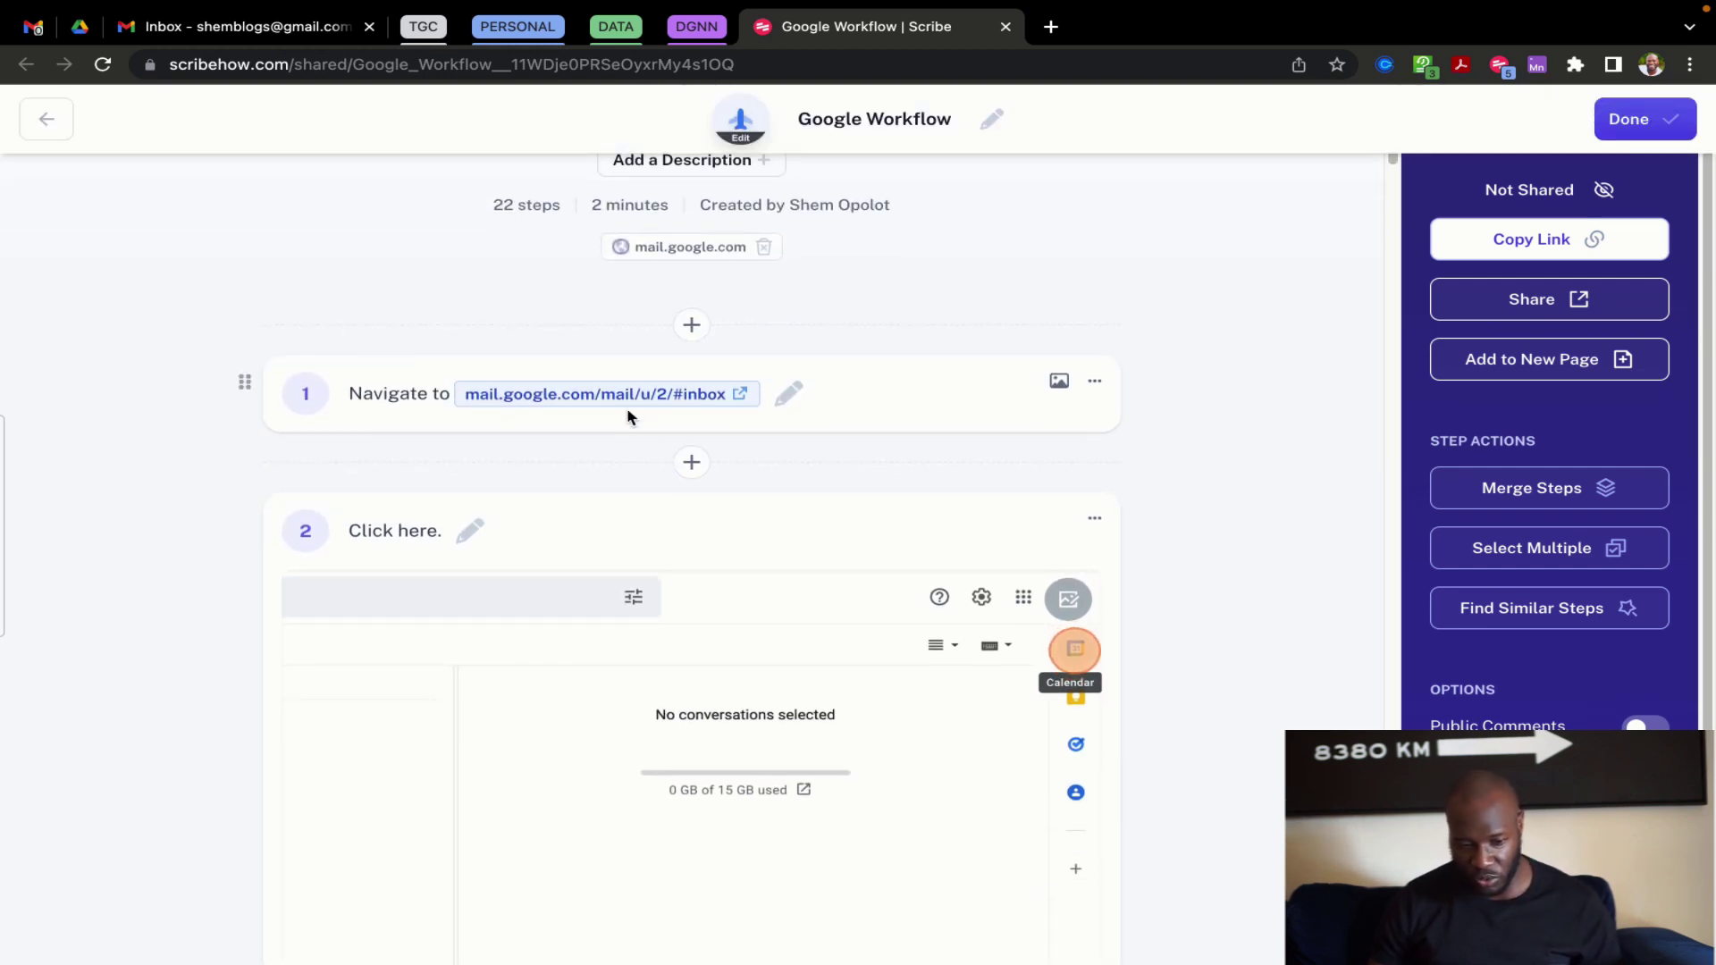
{"action": "scroll", "coordinate": [731, 499], "scroll_direction": "down", "scroll_amount": 3}
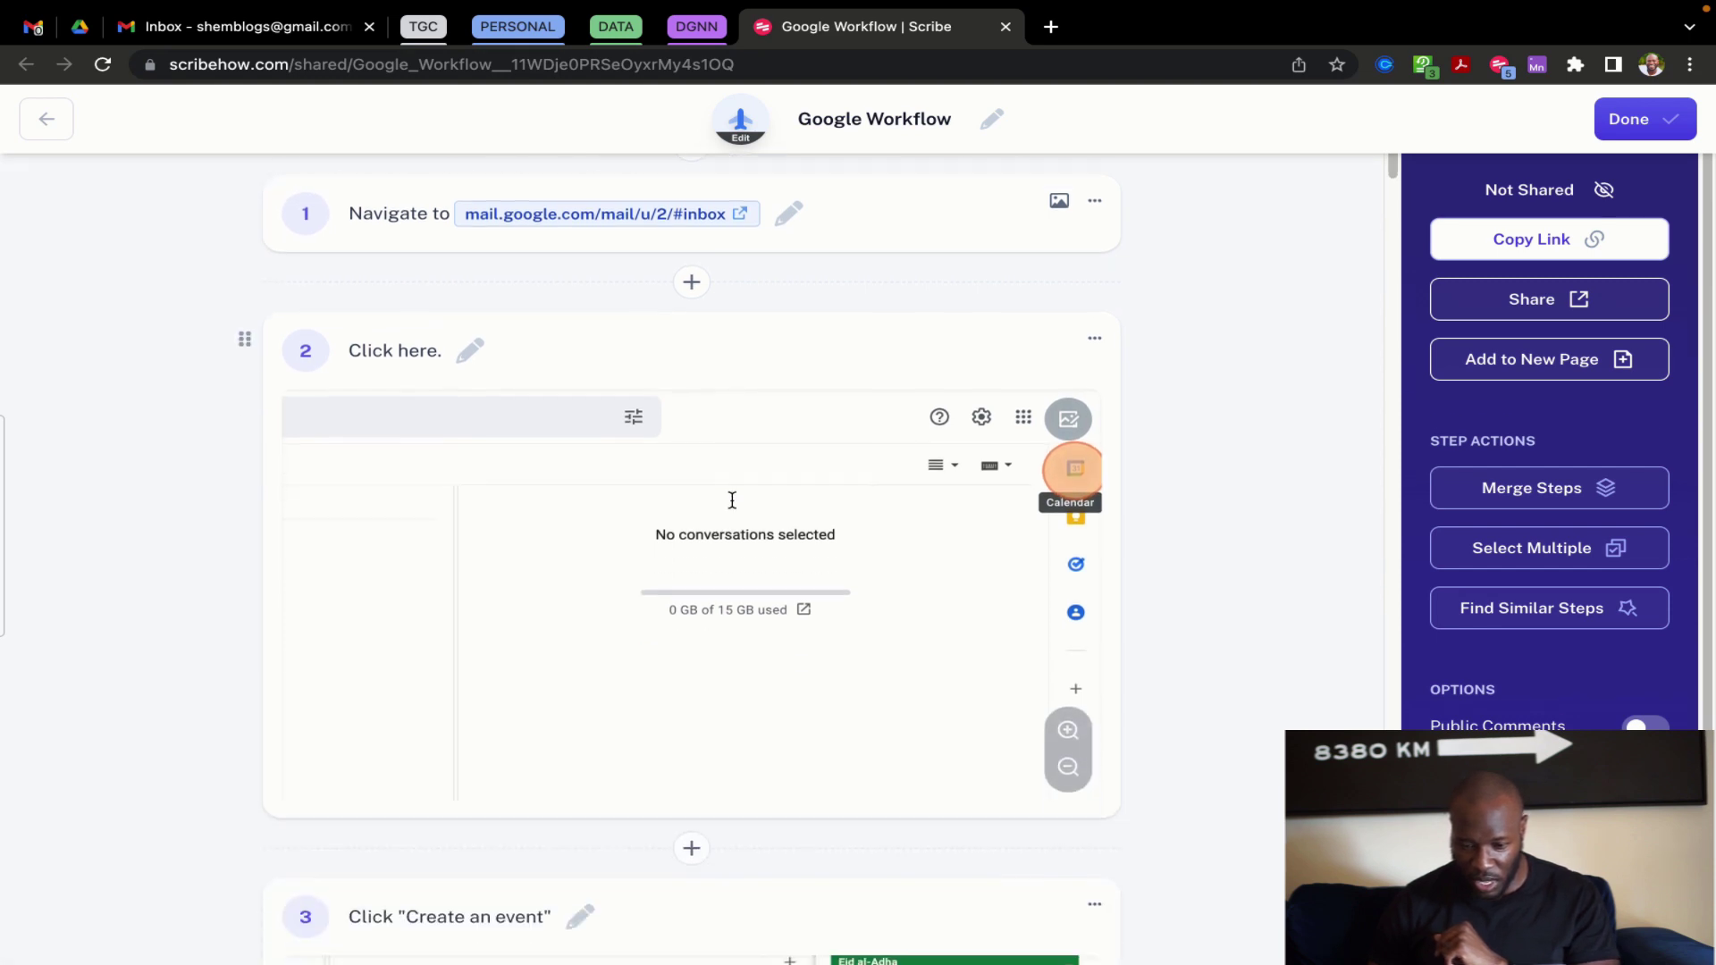
{"action": "scroll", "coordinate": [954, 535], "scroll_direction": "down", "scroll_amount": 7}
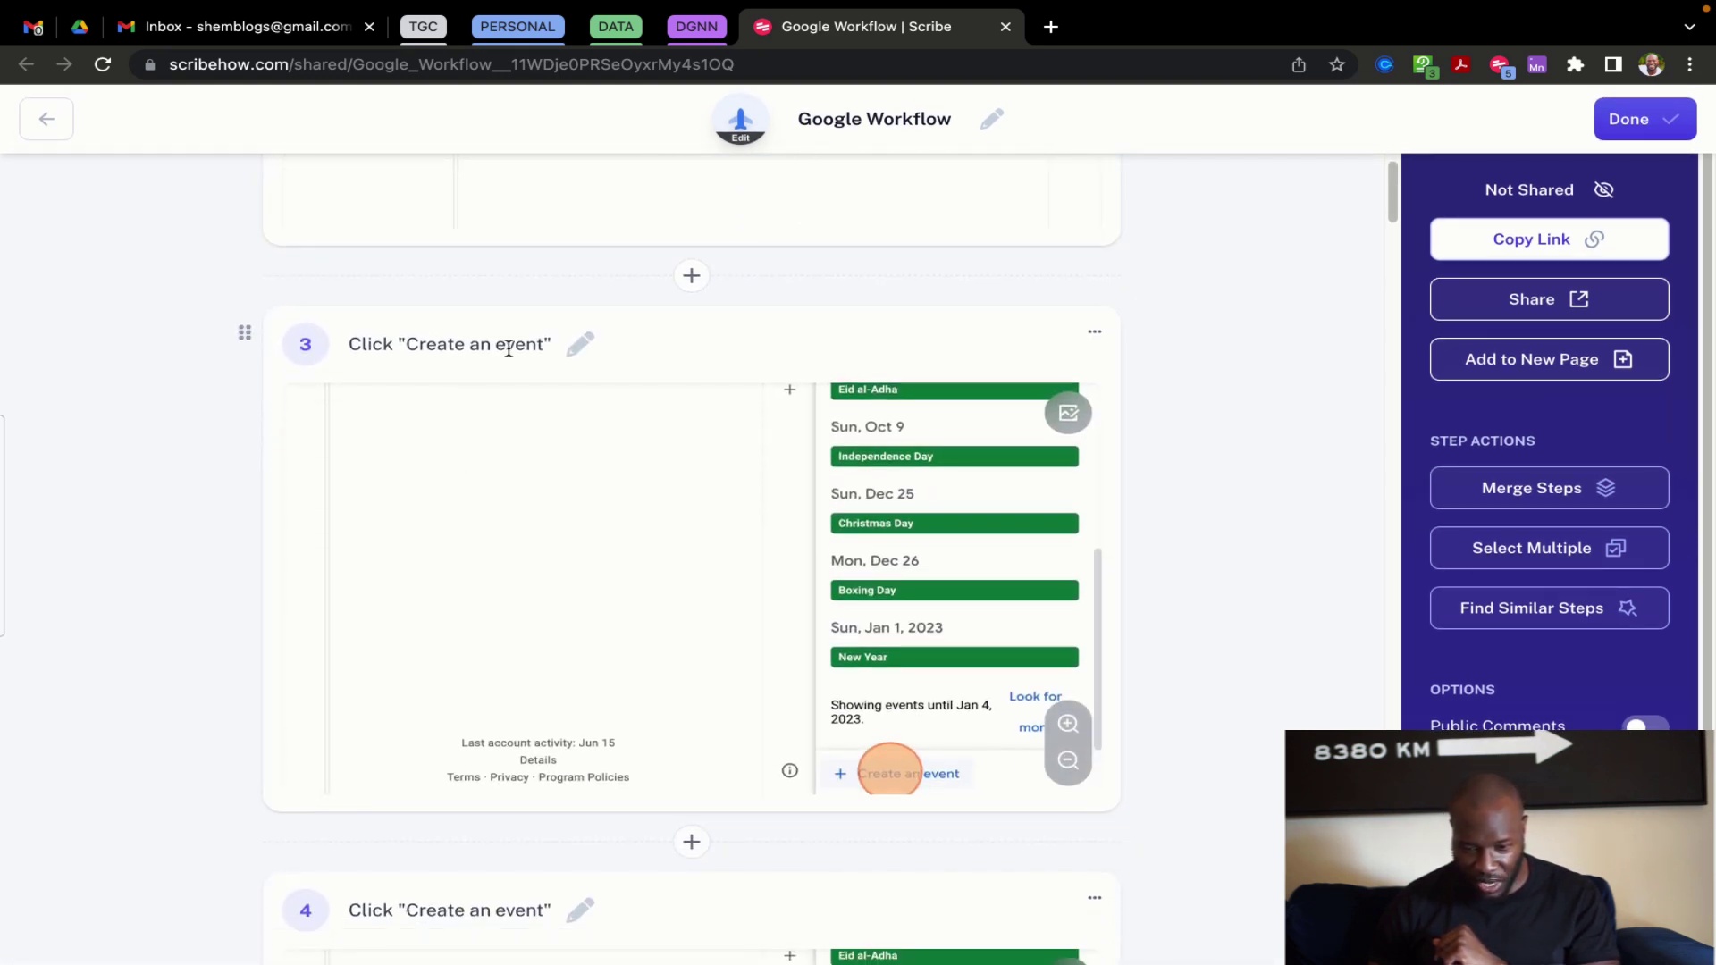
{"action": "scroll", "coordinate": [885, 679], "scroll_direction": "down", "scroll_amount": 2}
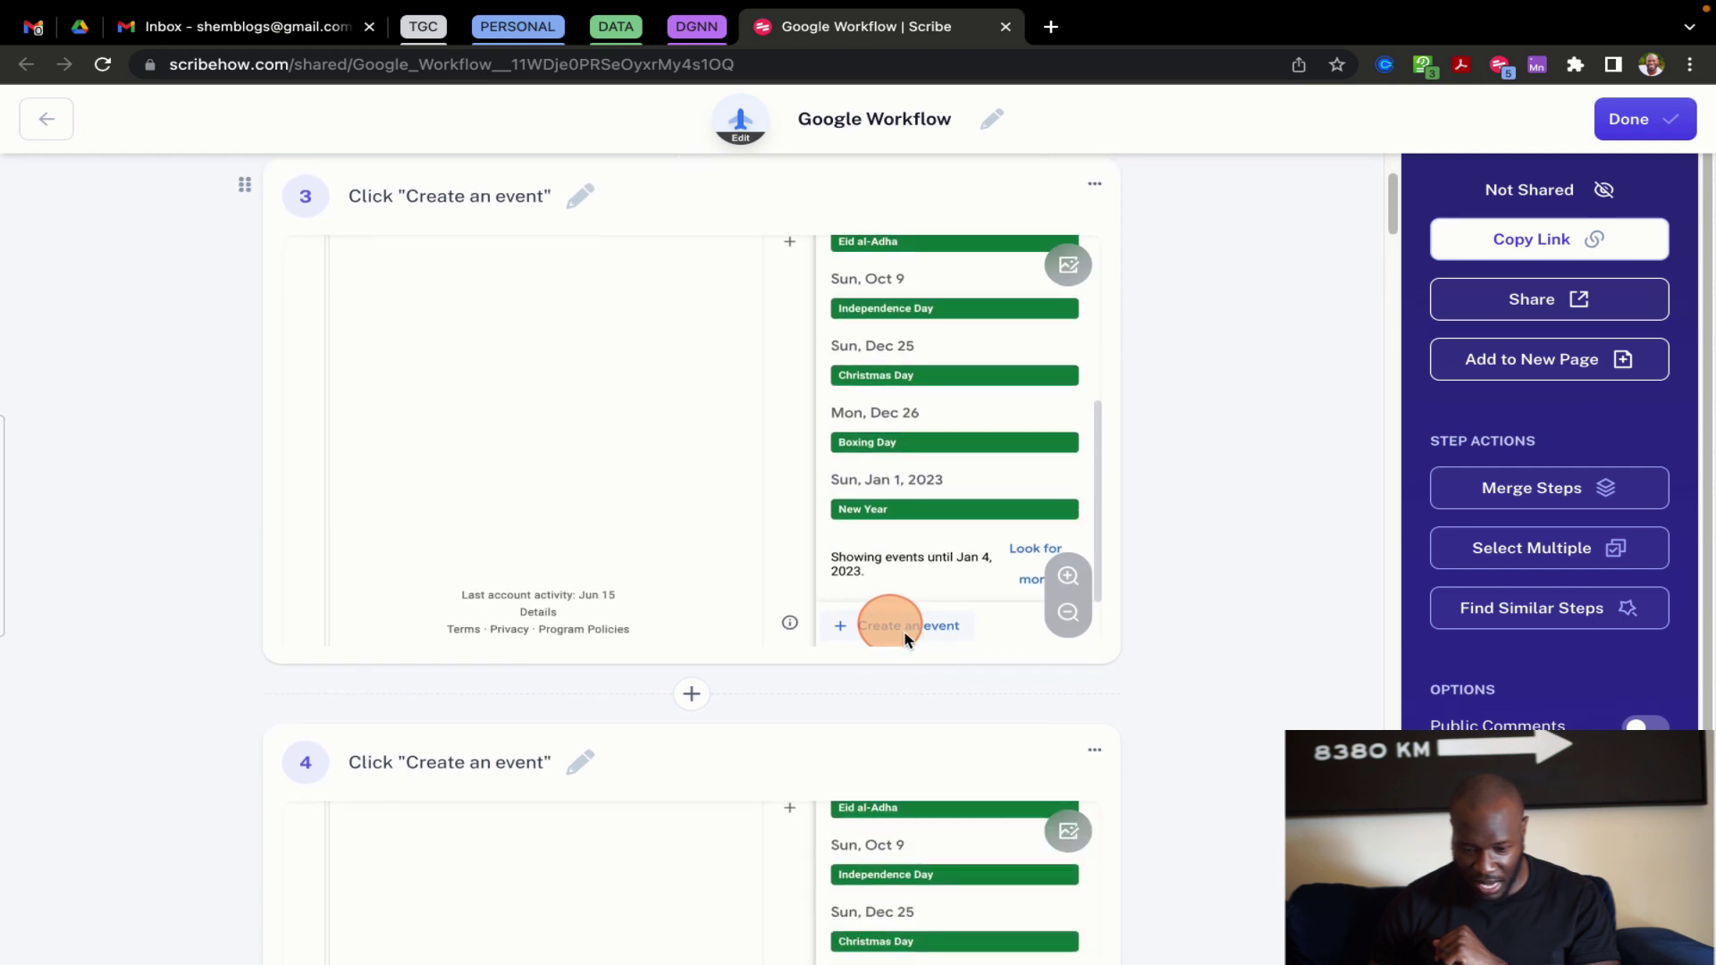
{"action": "scroll", "coordinate": [885, 628], "scroll_direction": "down", "scroll_amount": 7}
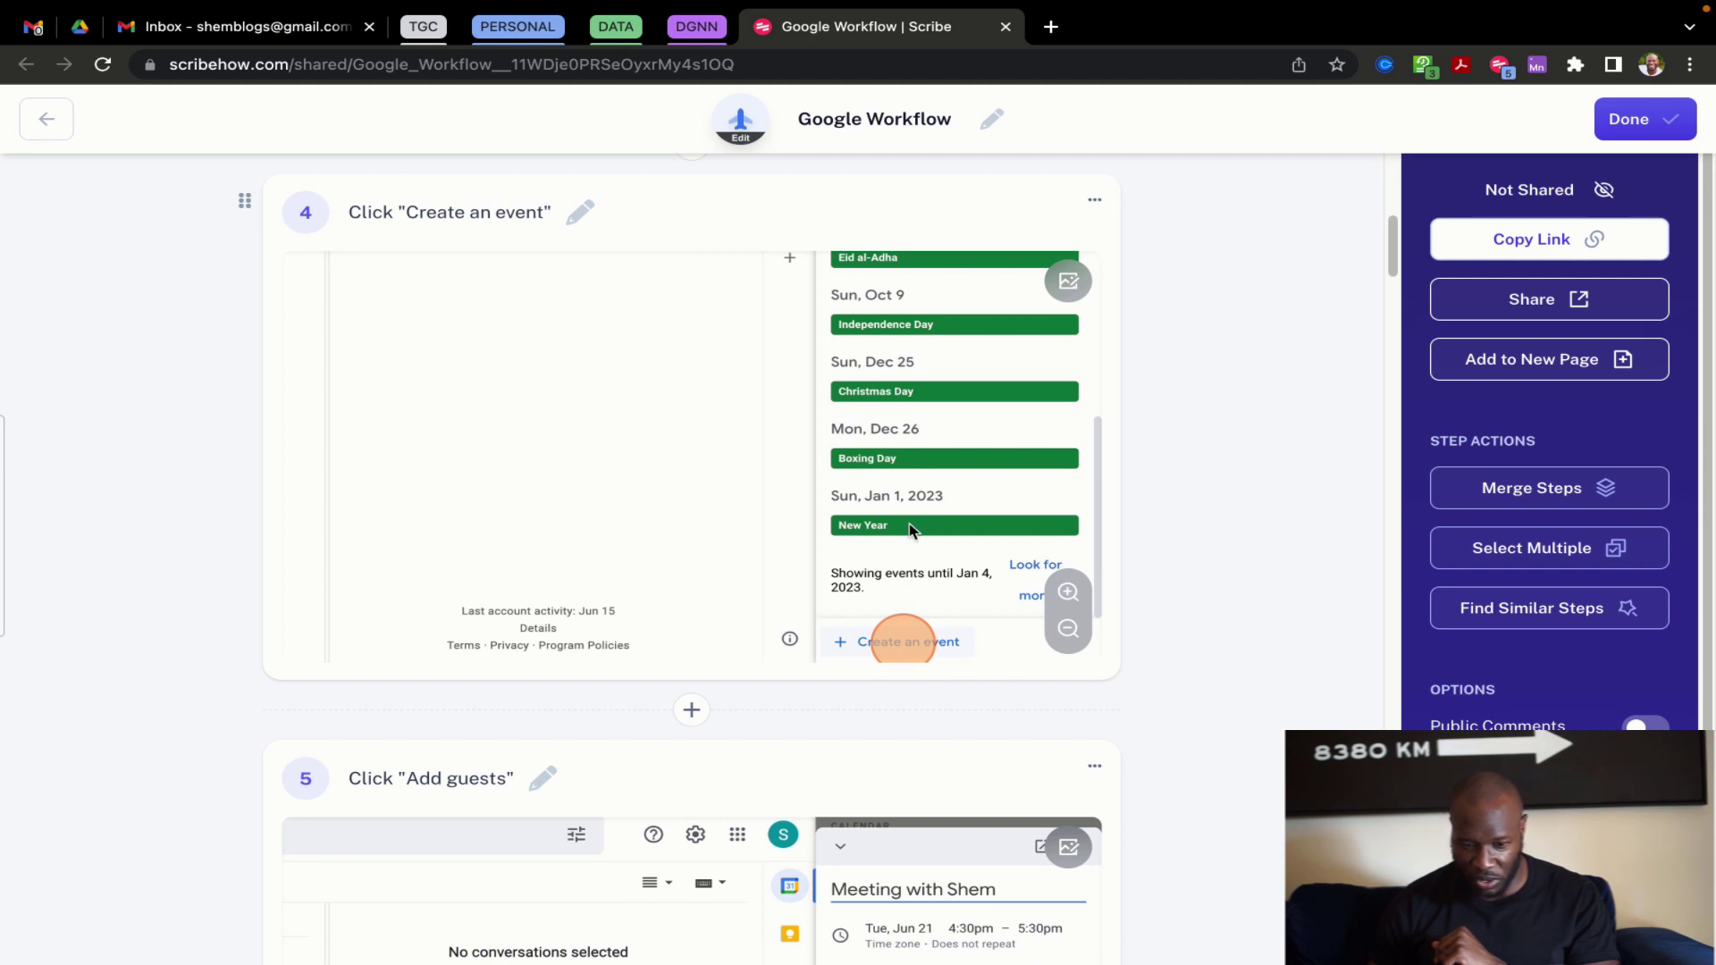
{"action": "scroll", "coordinate": [865, 608], "scroll_direction": "up", "scroll_amount": 7}
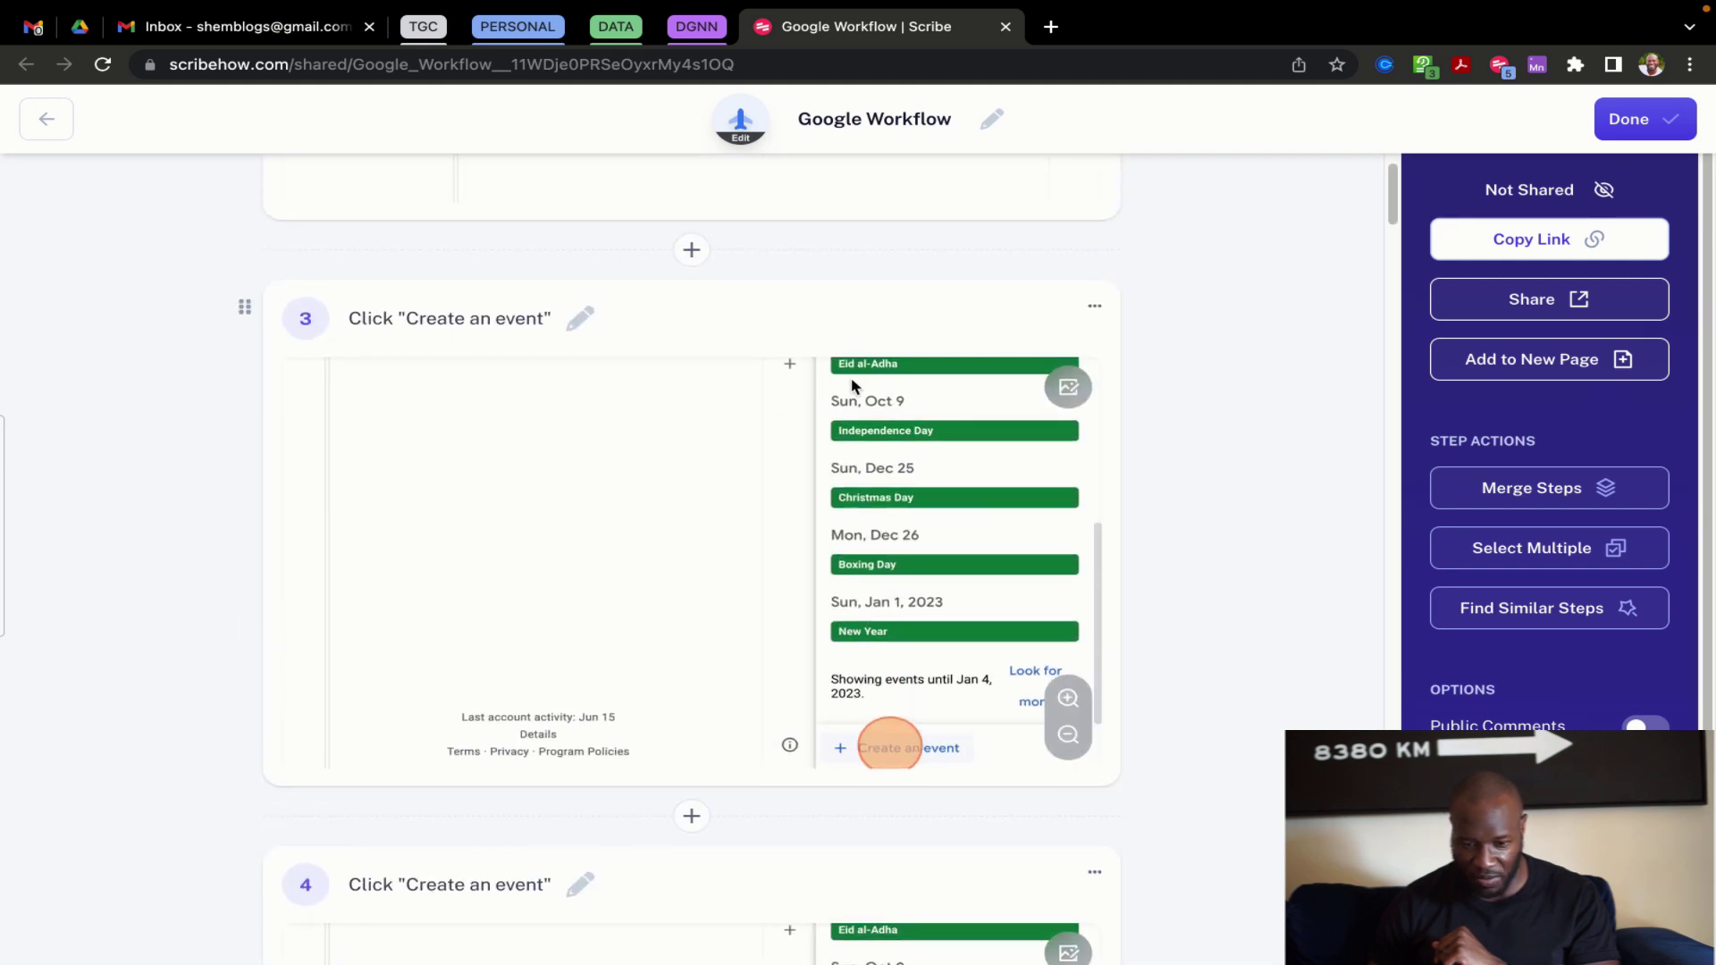
Delete the duplicate step 3, Click "Create an event", from the guide
{"action": "left_click", "coordinate": [1094, 307]}
{"action": "left_click", "coordinate": [1143, 355]}
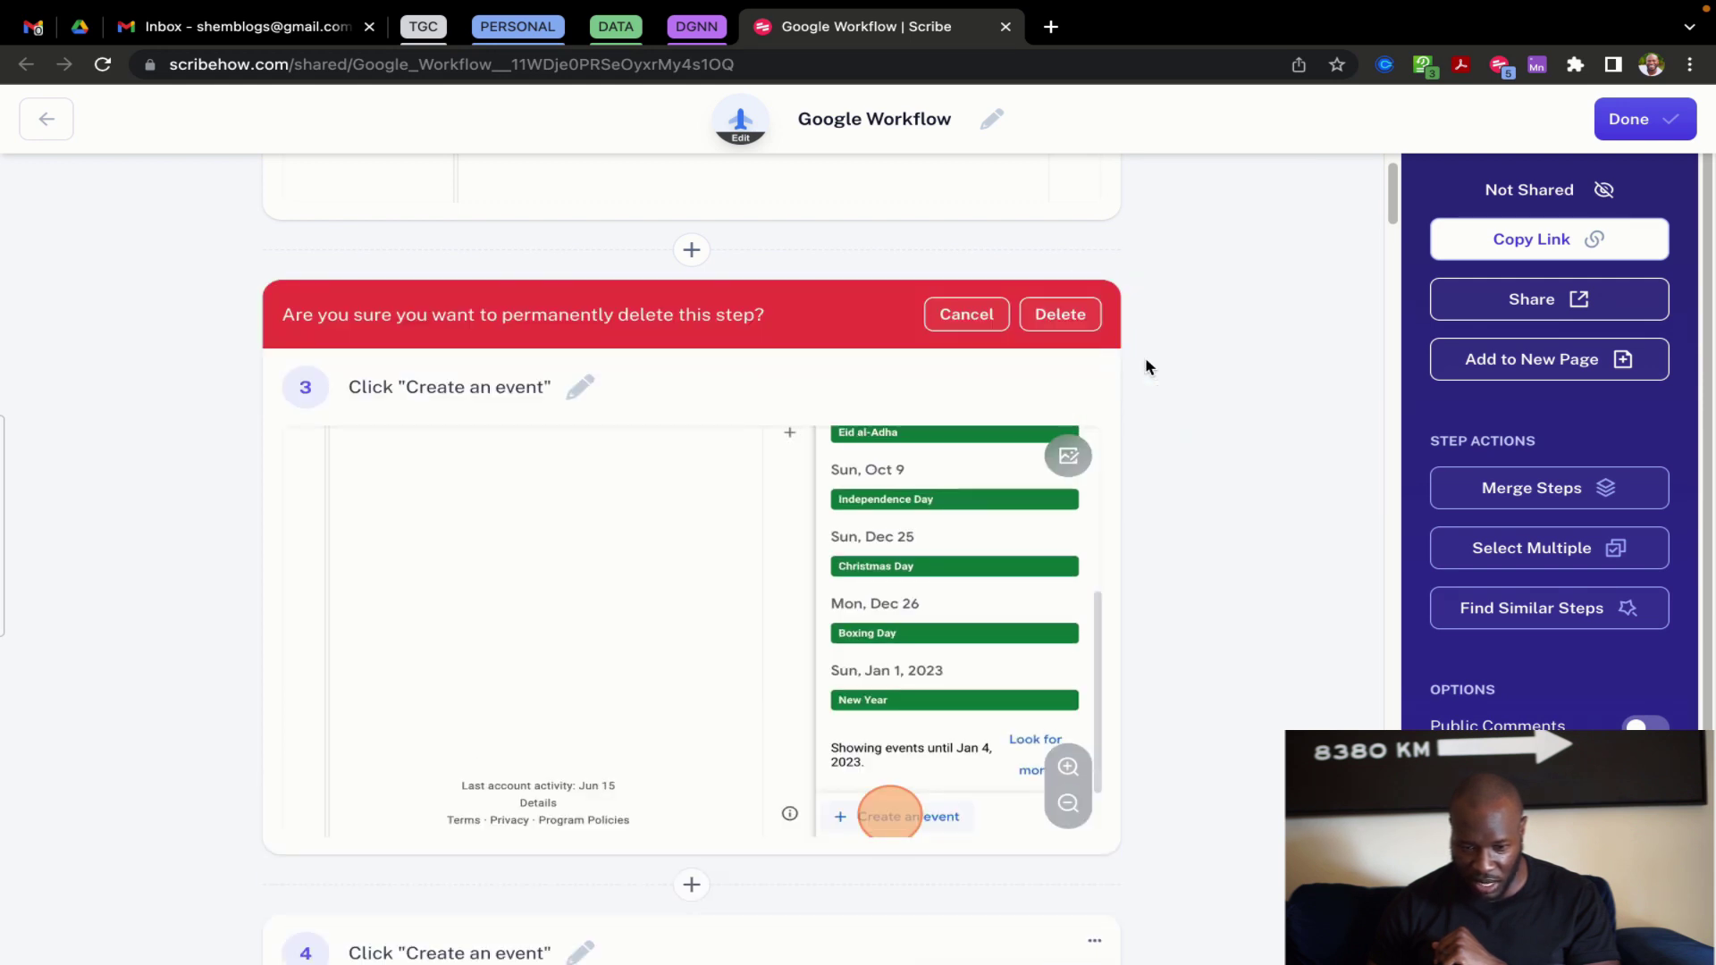
{"action": "left_click", "coordinate": [1053, 315]}
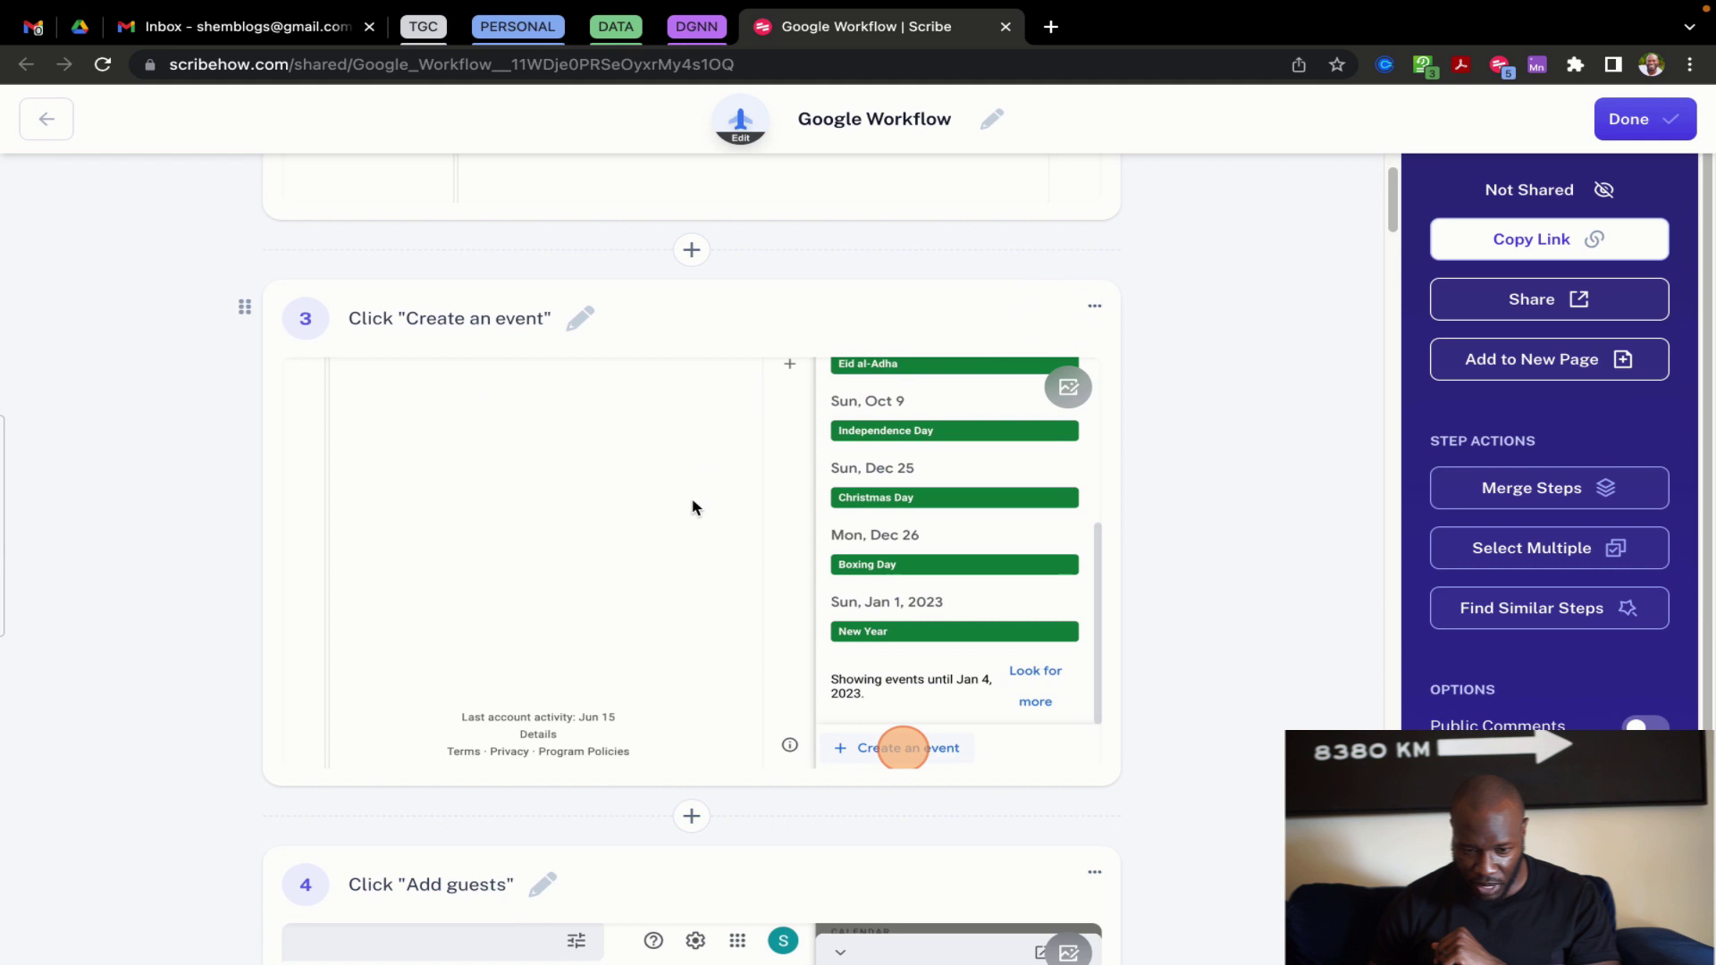
{"action": "scroll", "coordinate": [693, 507], "scroll_direction": "down", "scroll_amount": 7}
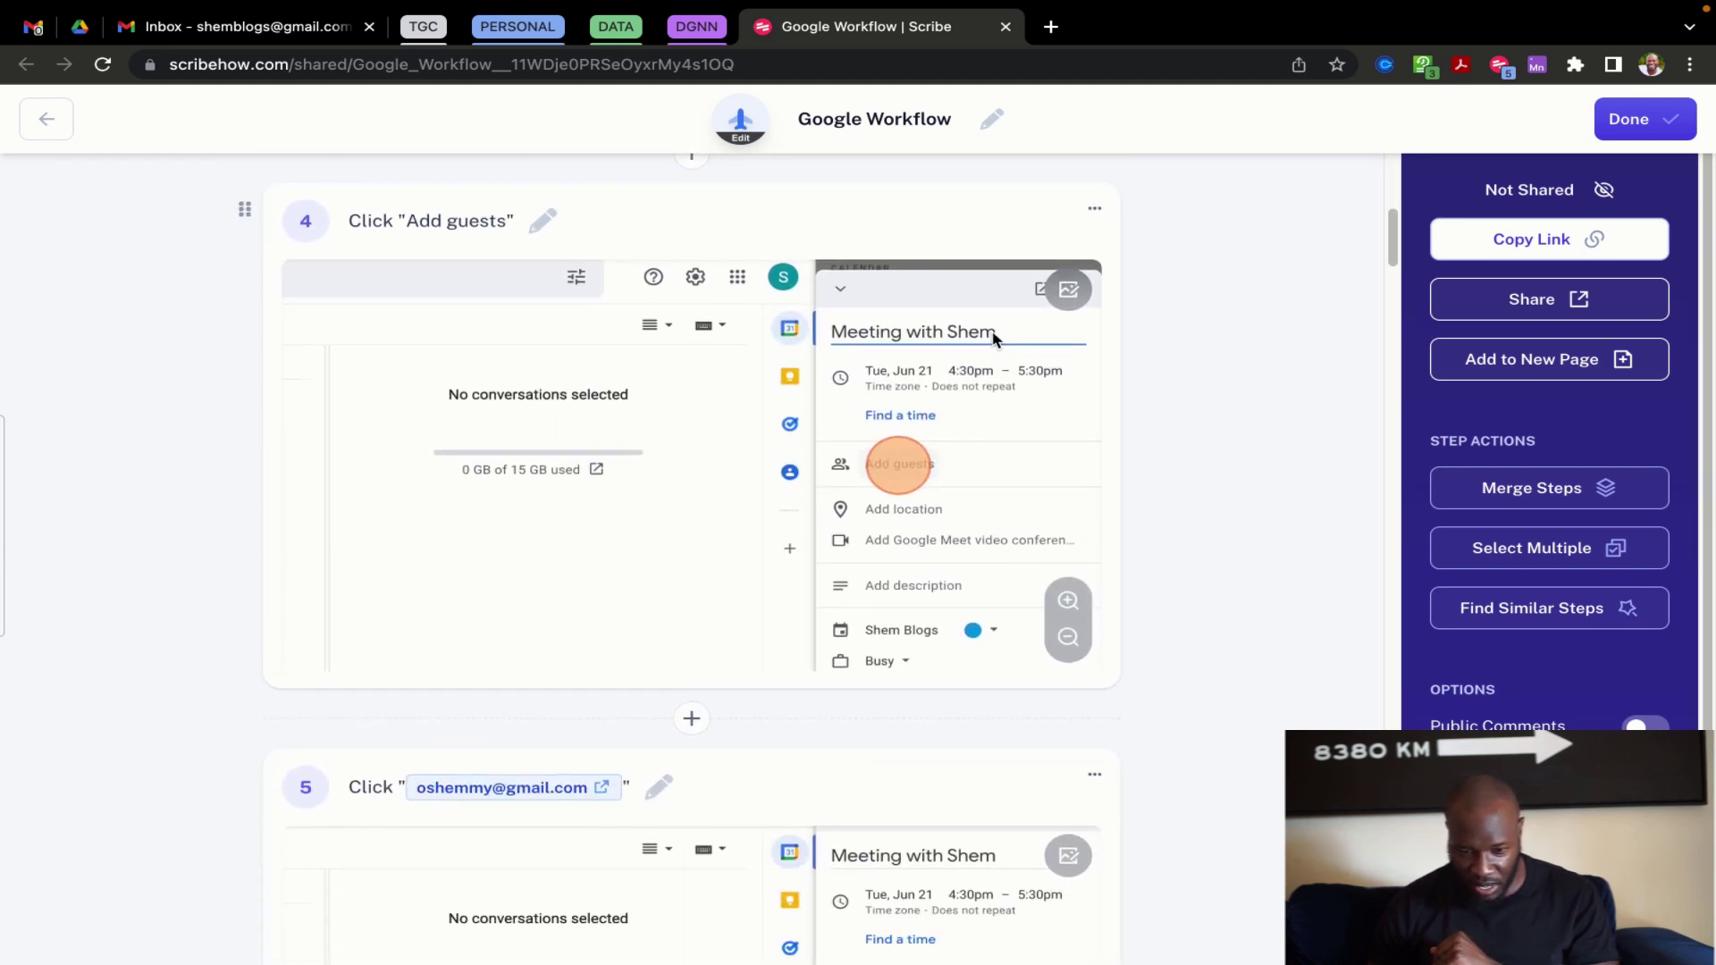
Retitle step 4 as "Enter event title and add guests"
{"action": "left_click", "coordinate": [545, 224]}
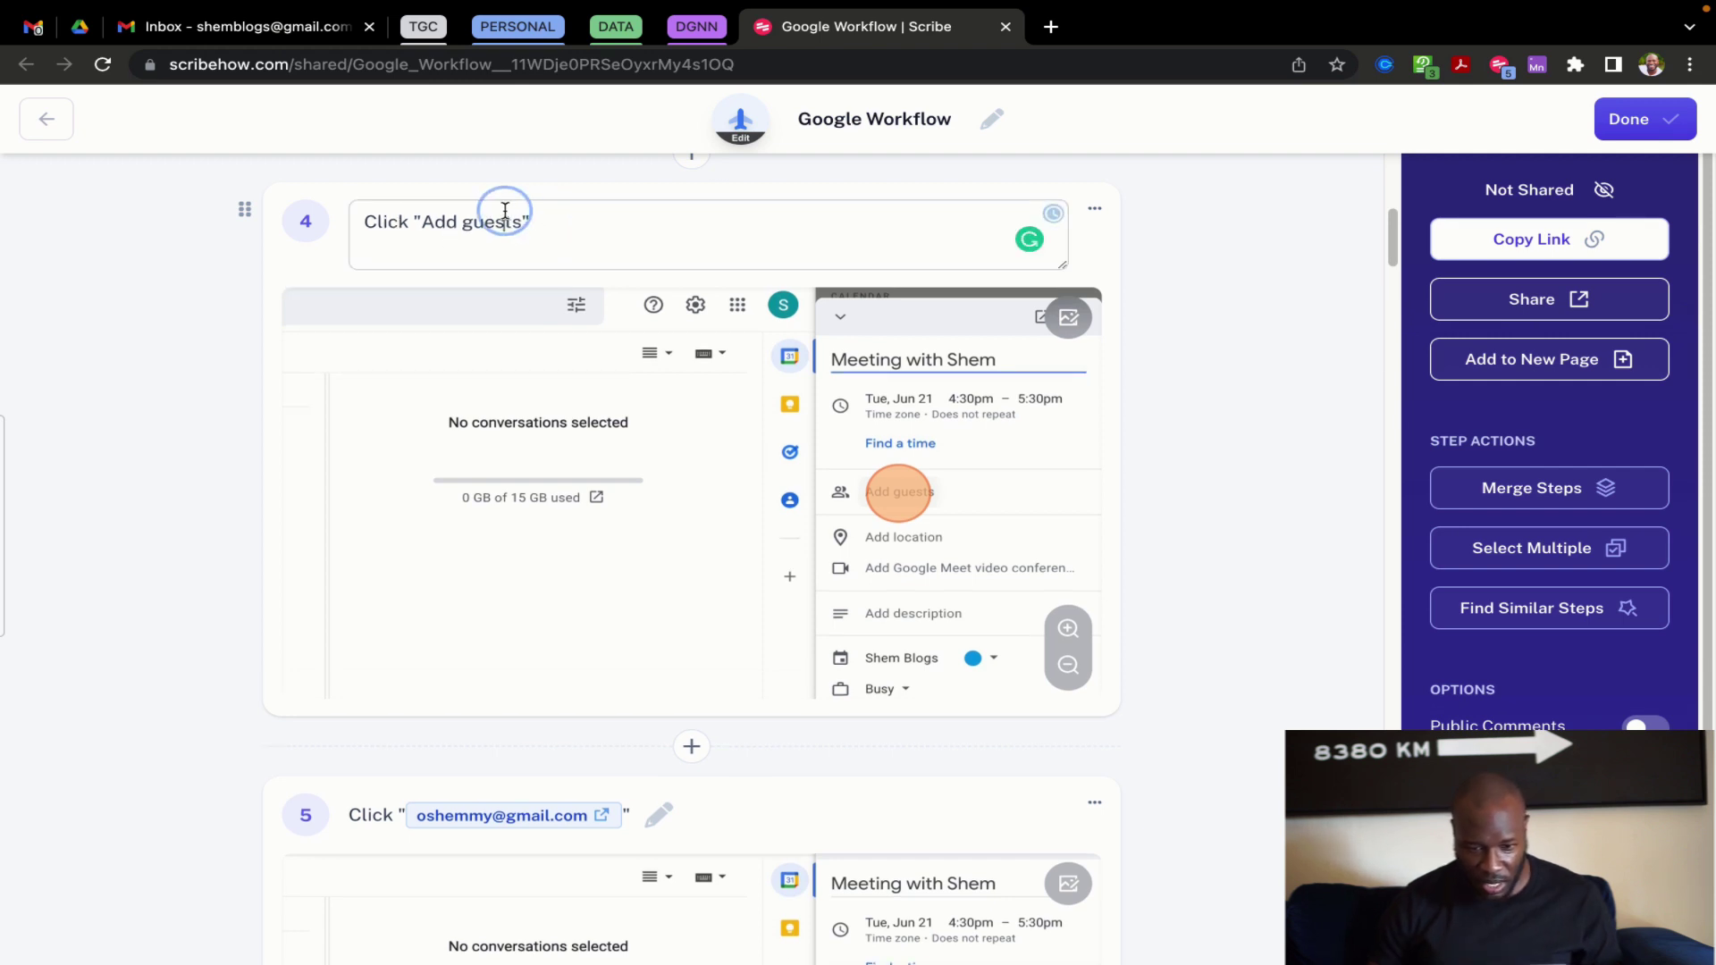
{"action": "key", "text": "super+a"}
{"action": "type", "text": "Ent"}
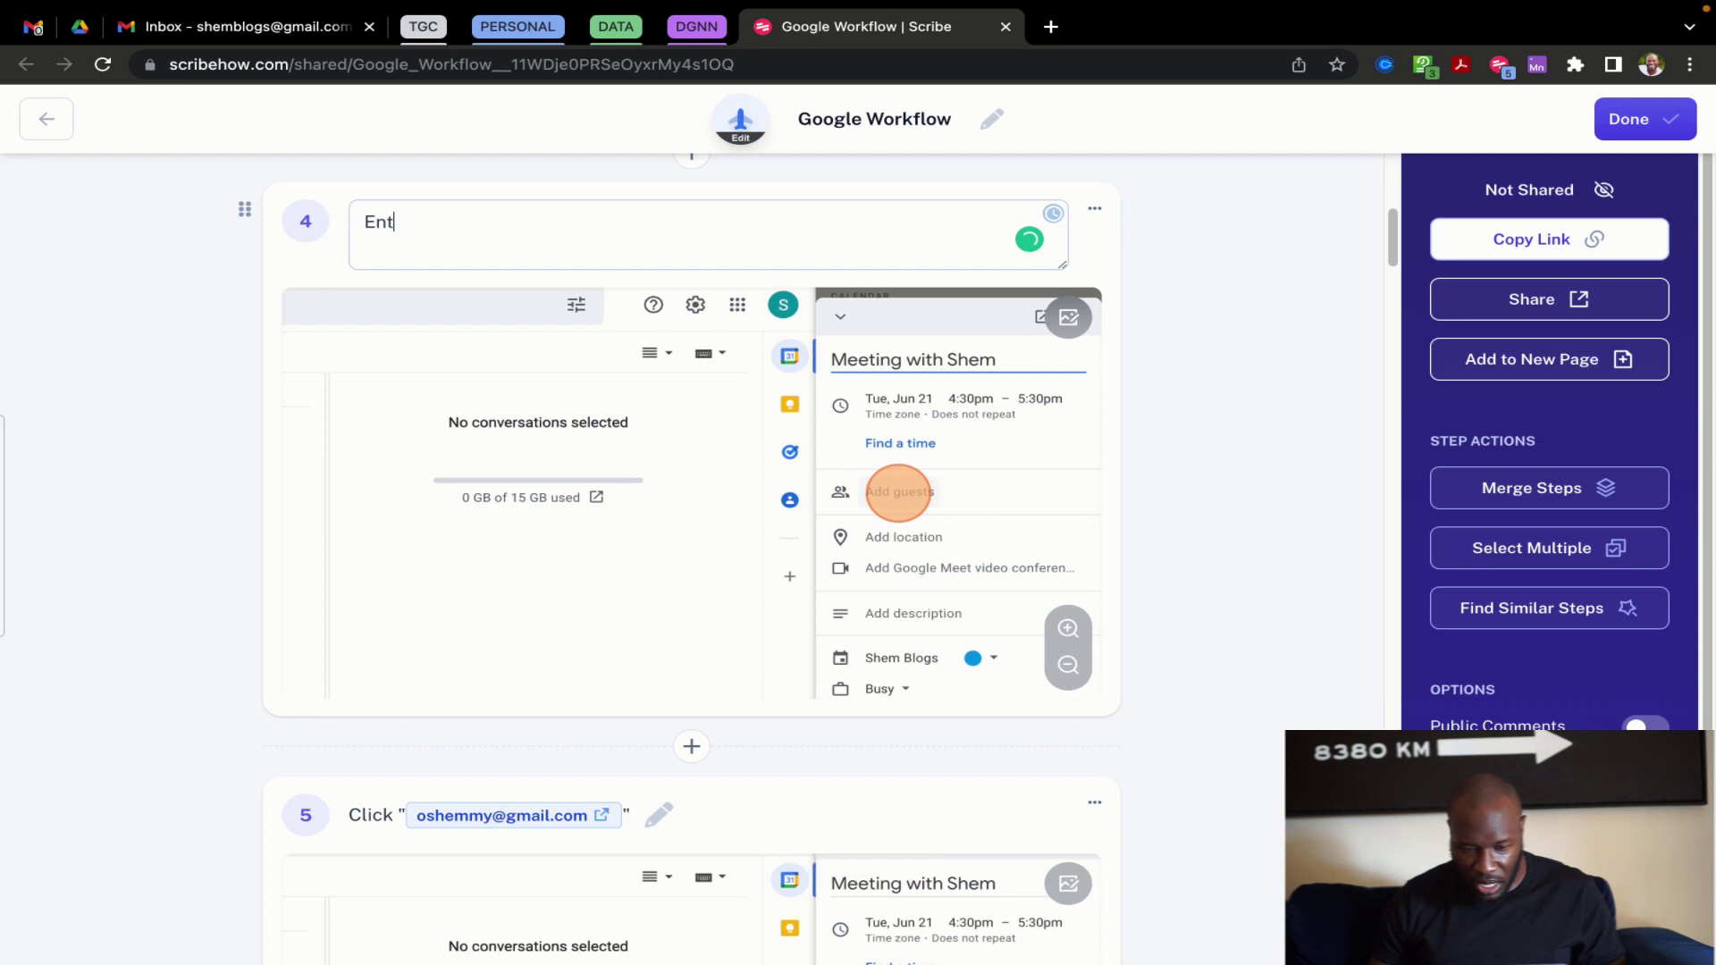
{"action": "type", "text": "er event titl"}
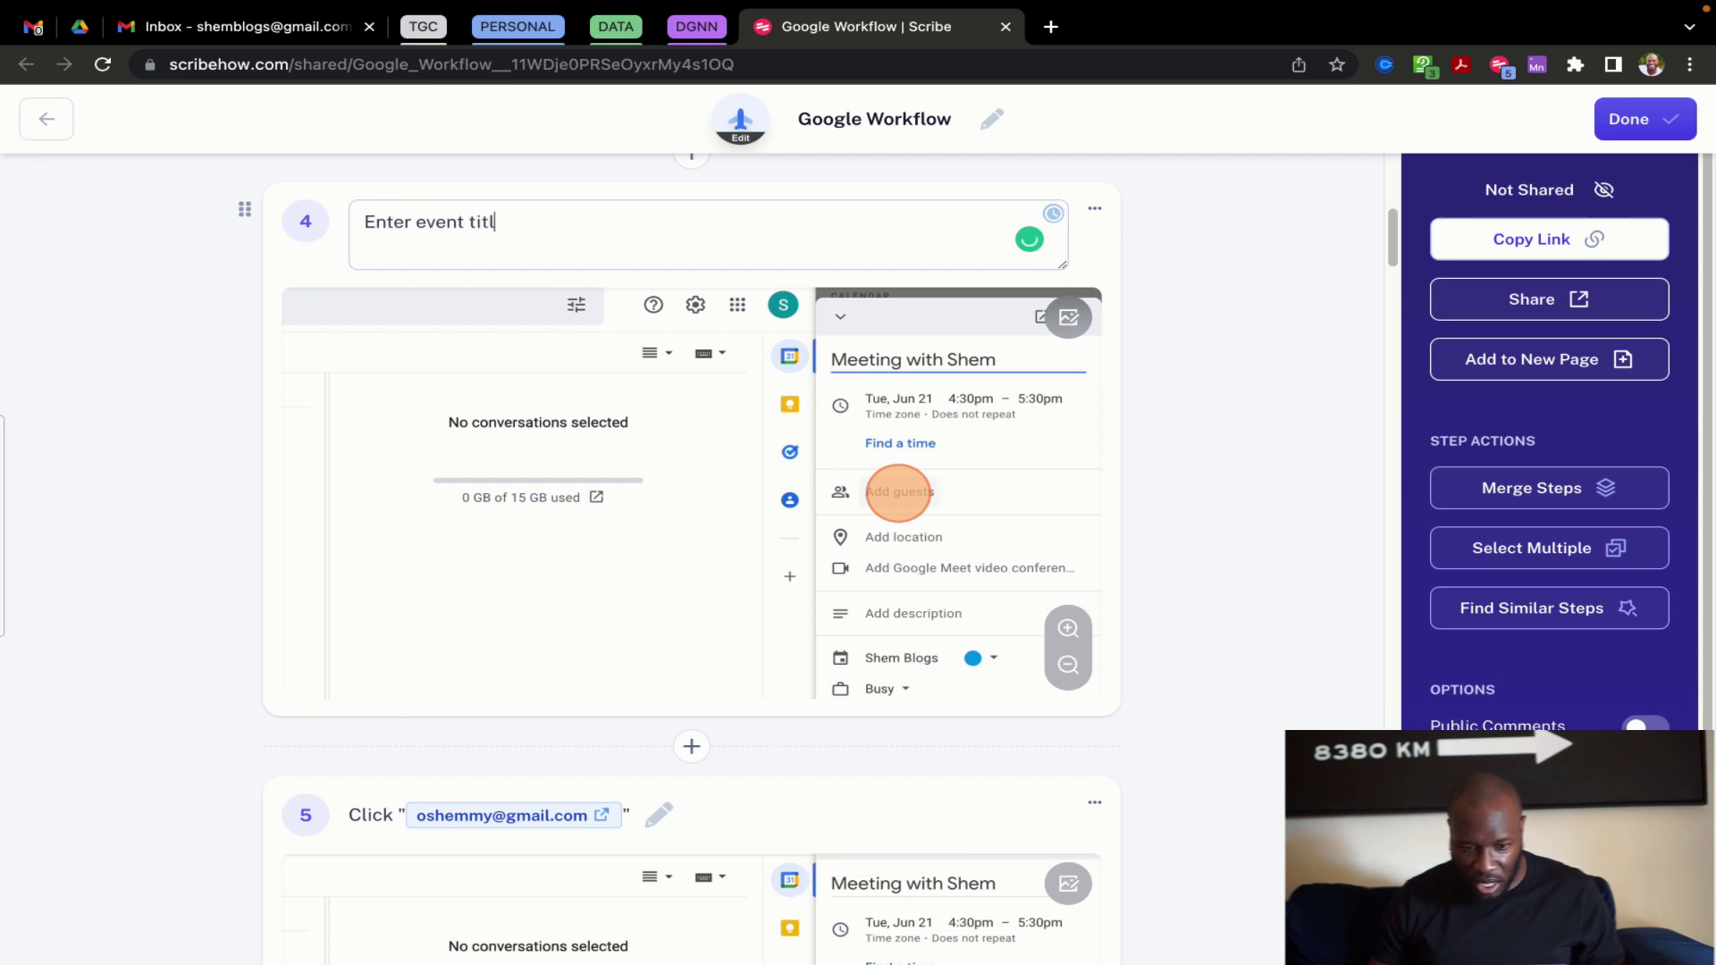
{"action": "type", "text": "e and add guests"}
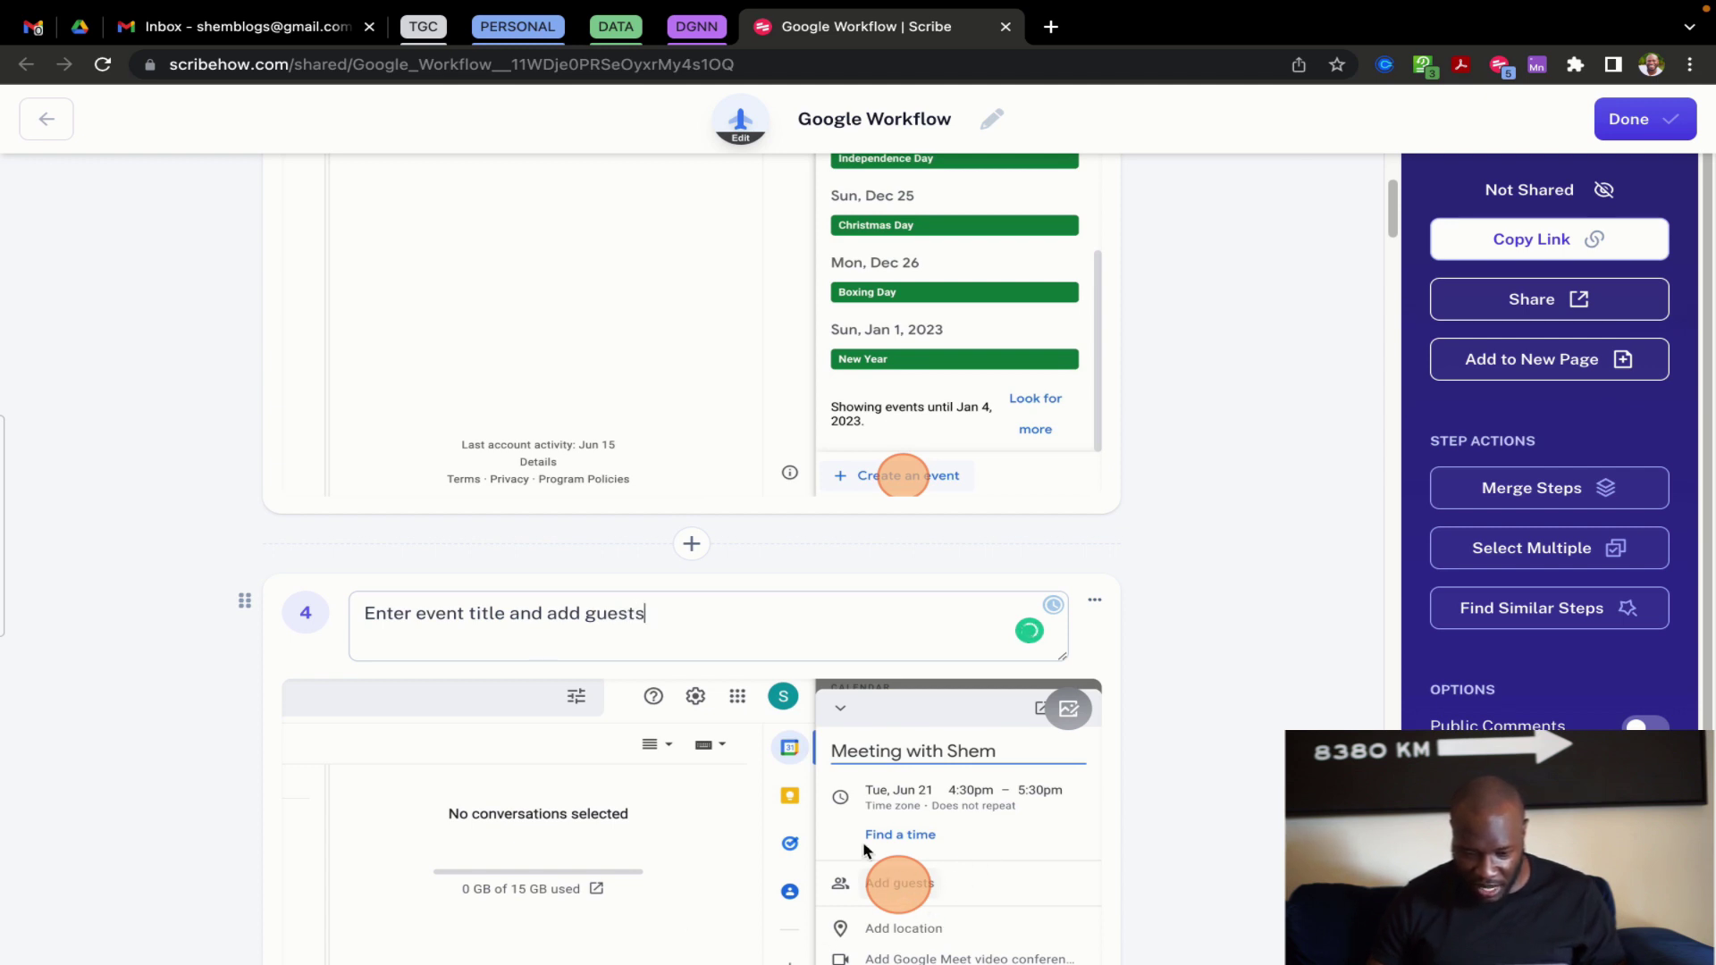
{"action": "scroll", "coordinate": [773, 625], "scroll_direction": "down", "scroll_amount": 3}
{"action": "left_click", "coordinate": [1105, 400]}
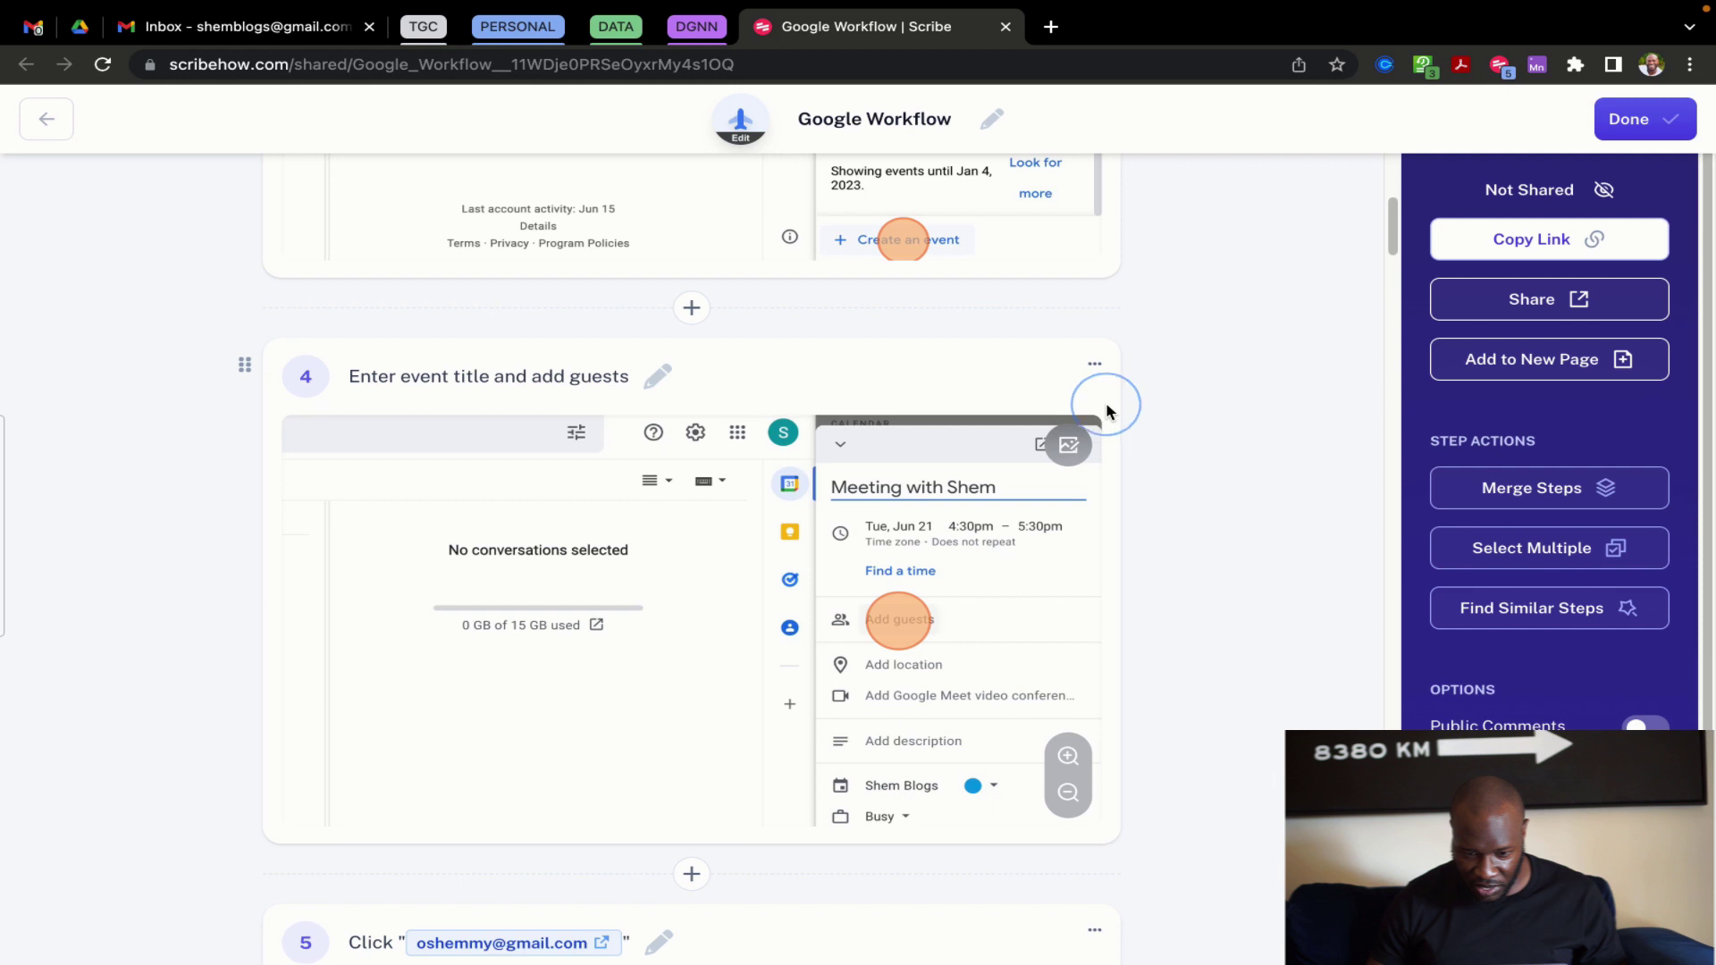
Scroll to the end of the guide to review step 20, Click "Send", and step 21
{"action": "scroll", "coordinate": [1184, 581], "scroll_direction": "down", "scroll_amount": 7}
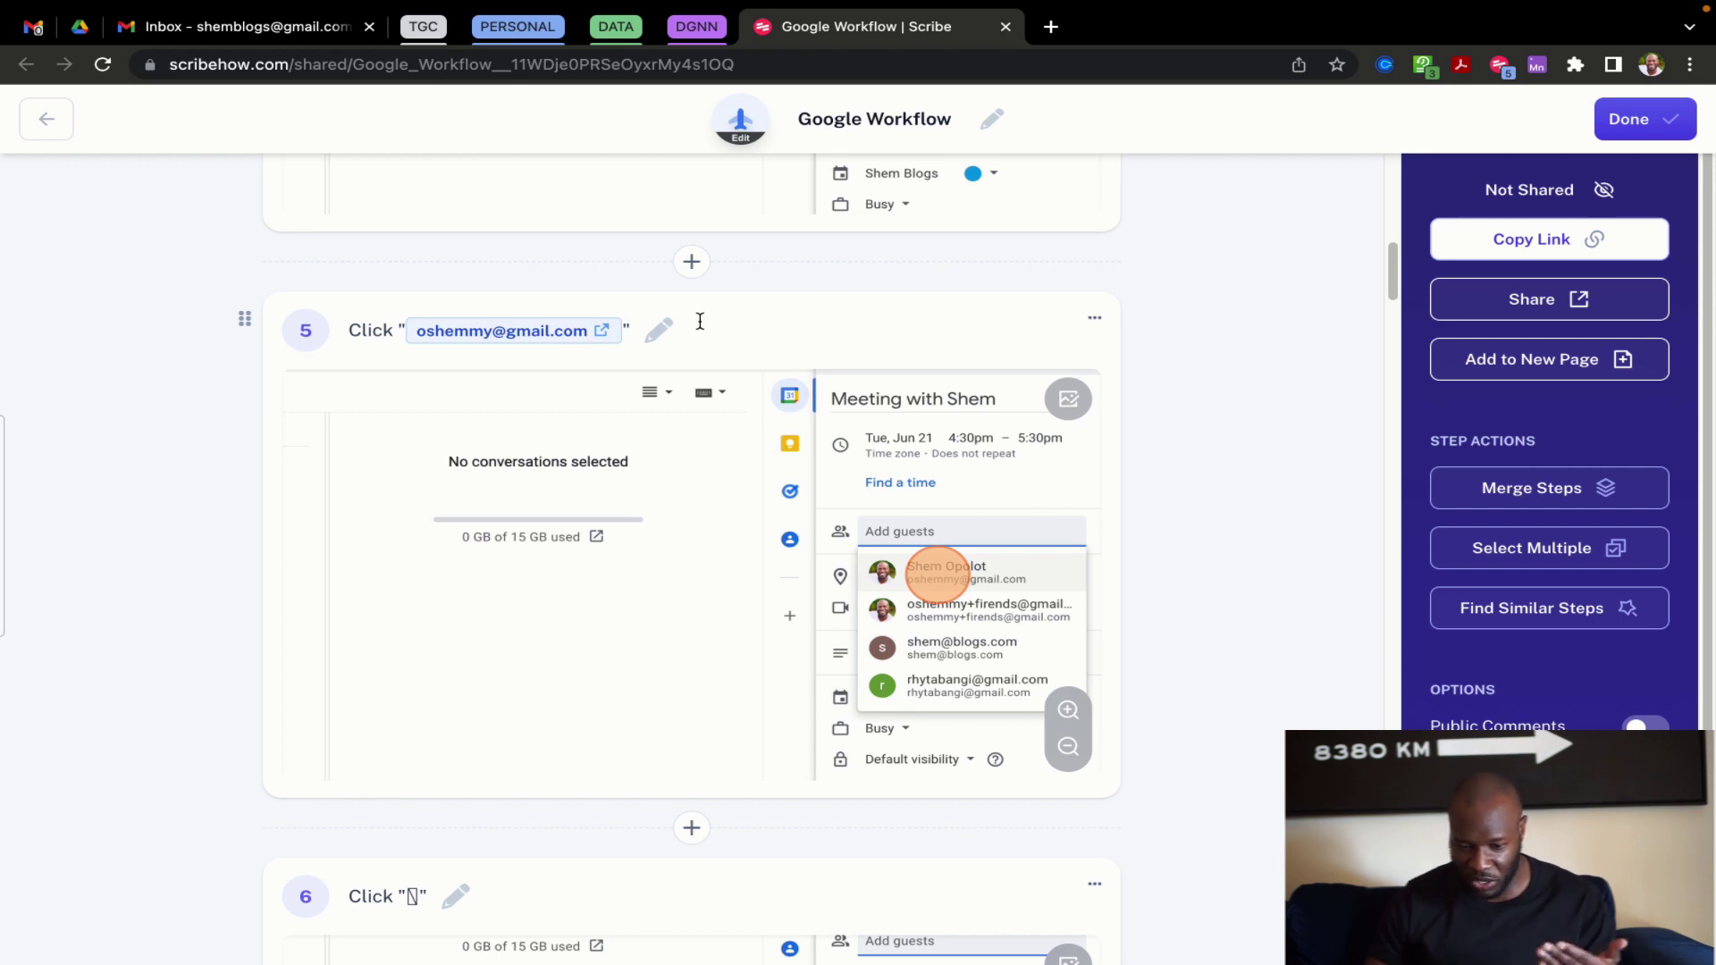
{"action": "scroll", "coordinate": [977, 618], "scroll_direction": "down", "scroll_amount": 7}
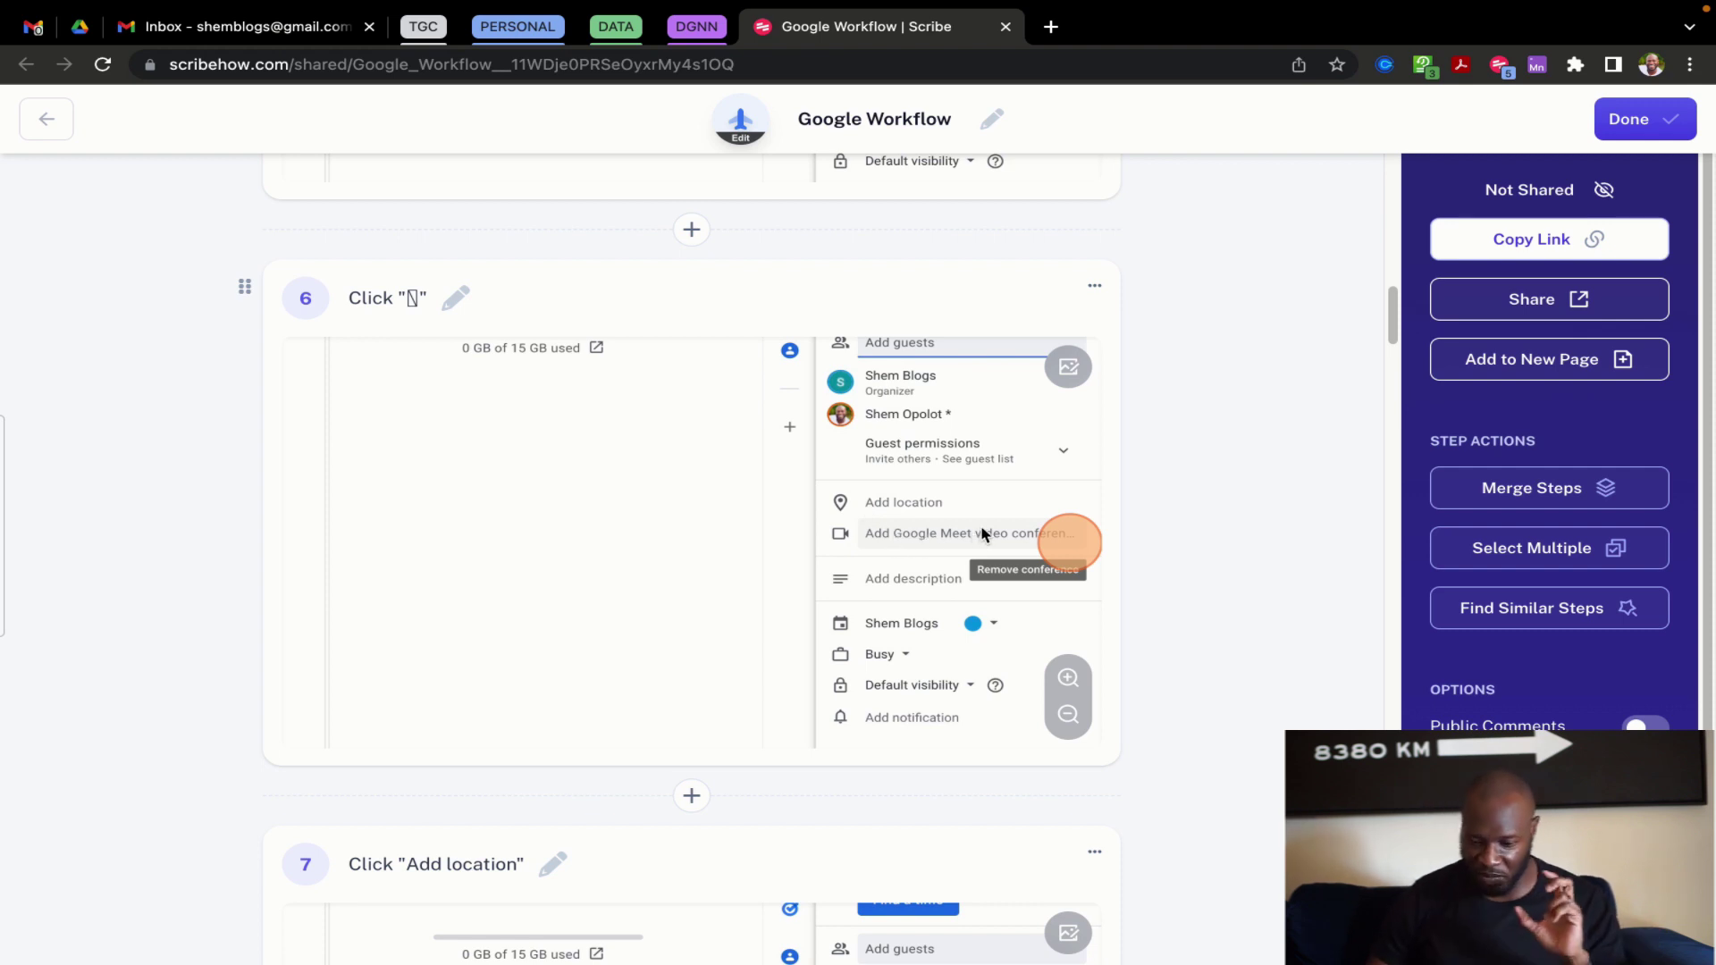
{"action": "scroll", "coordinate": [981, 534], "scroll_direction": "down", "scroll_amount": 11}
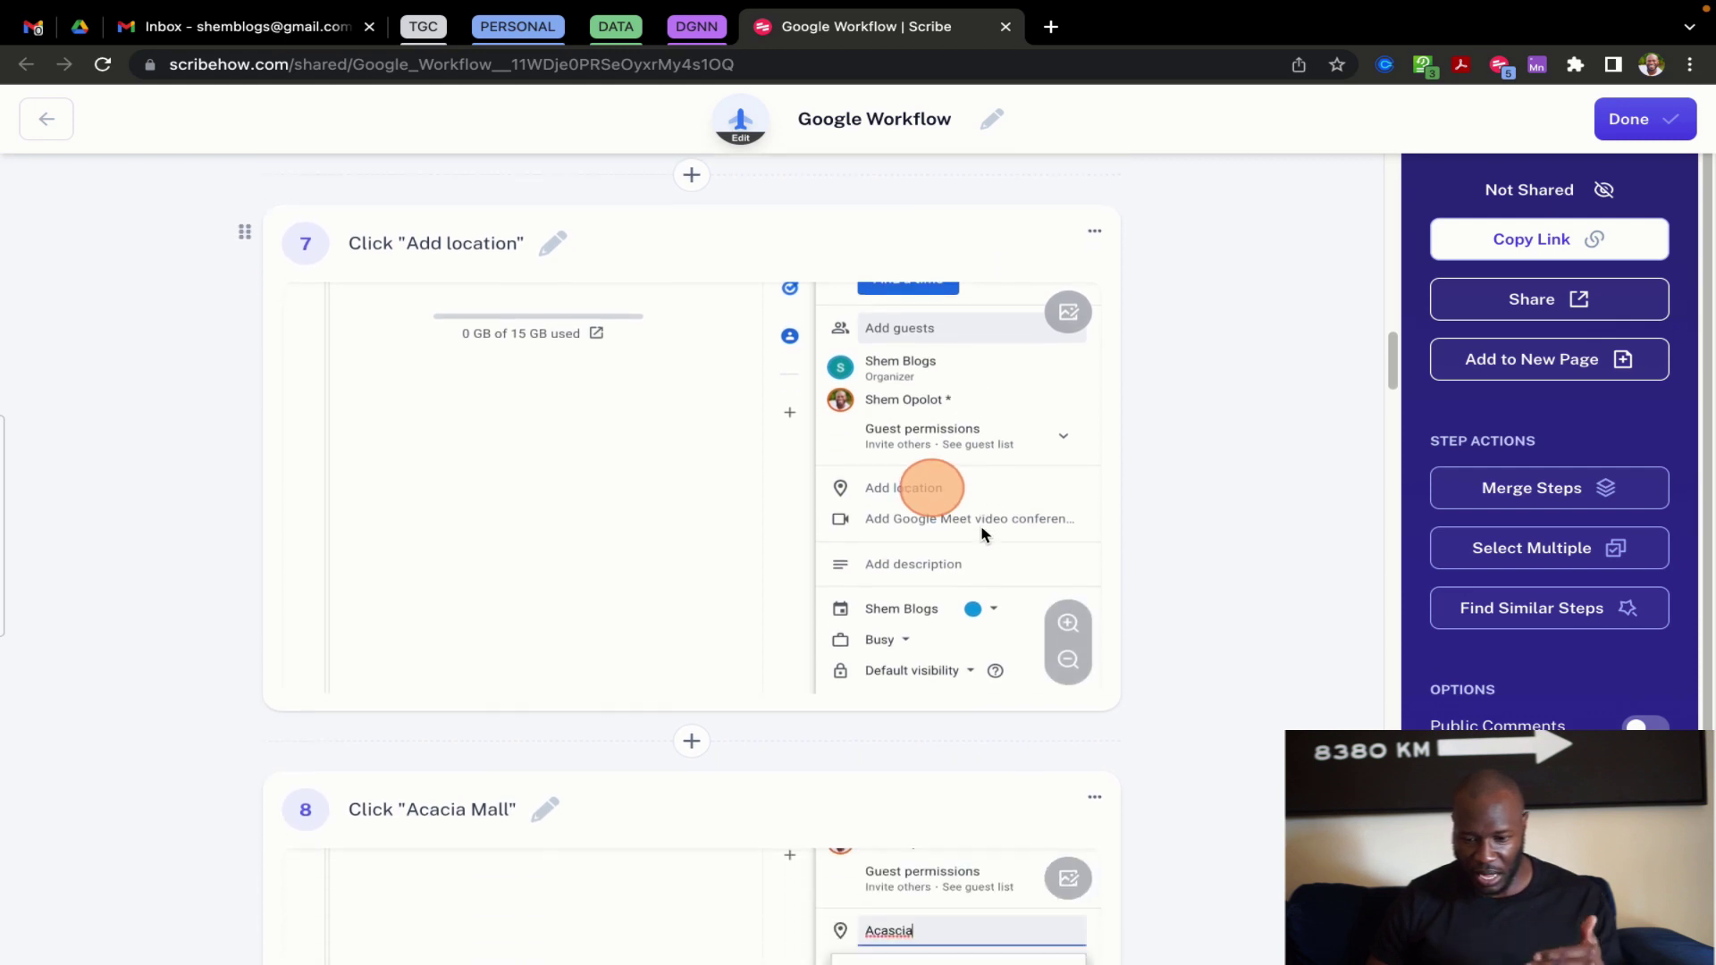
{"action": "scroll", "coordinate": [982, 534], "scroll_direction": "down", "scroll_amount": 3}
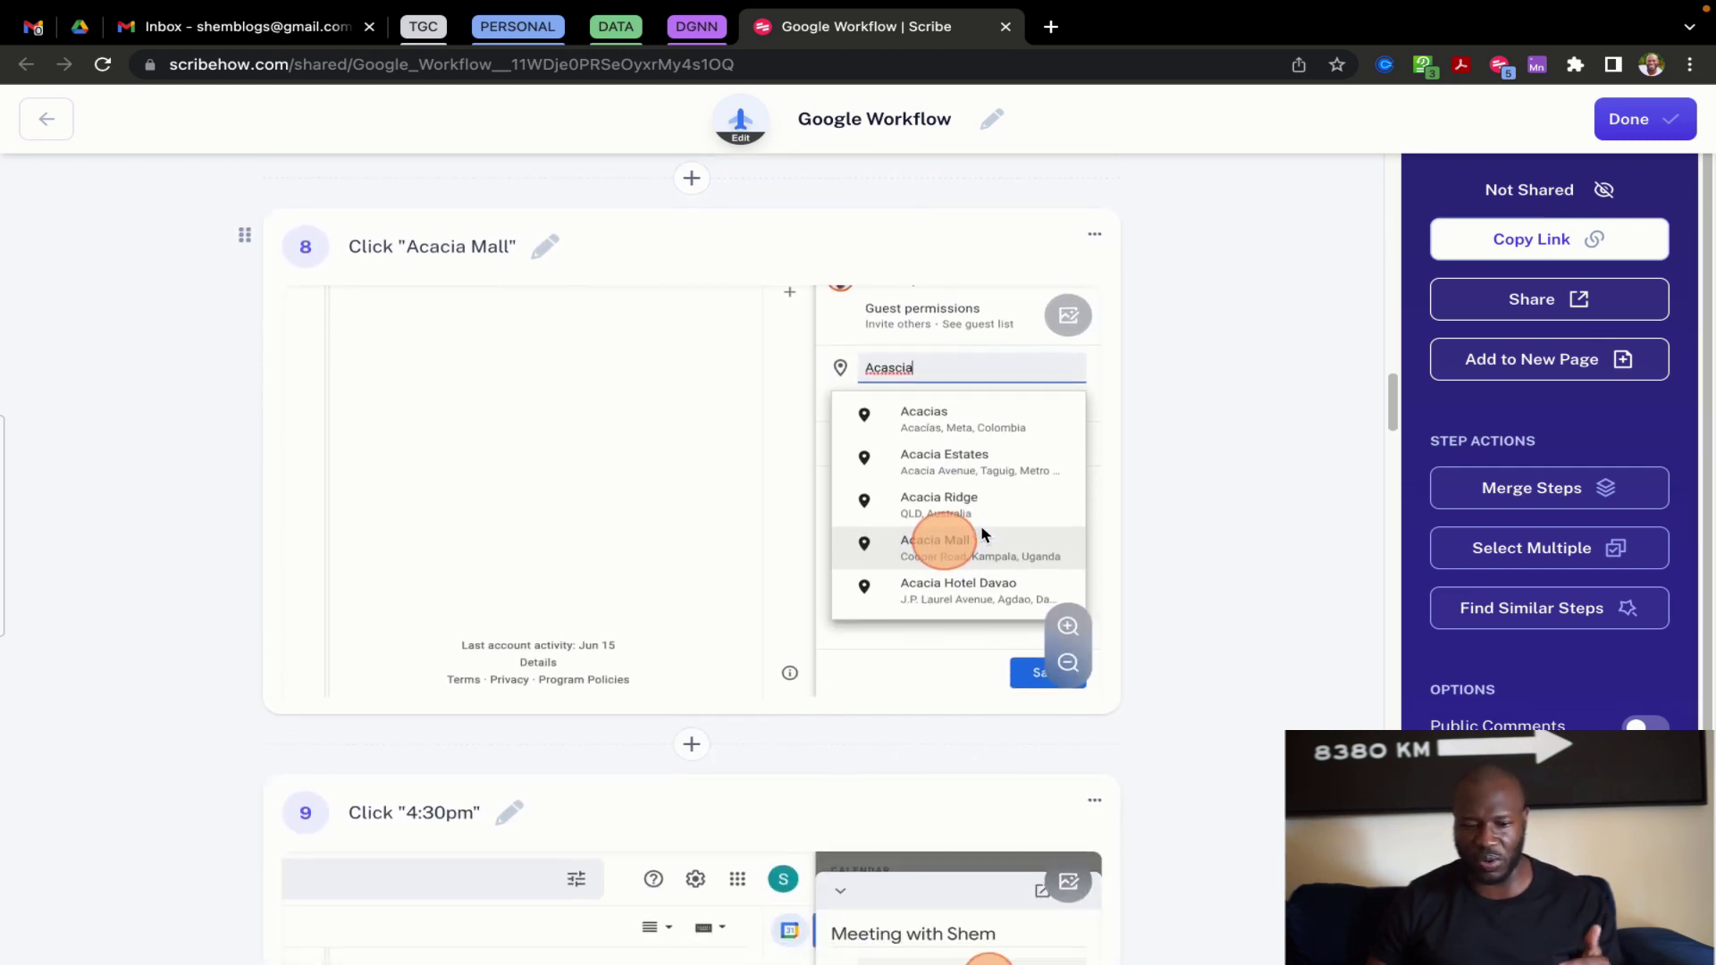
{"action": "scroll", "coordinate": [982, 534], "scroll_direction": "down", "scroll_amount": 2}
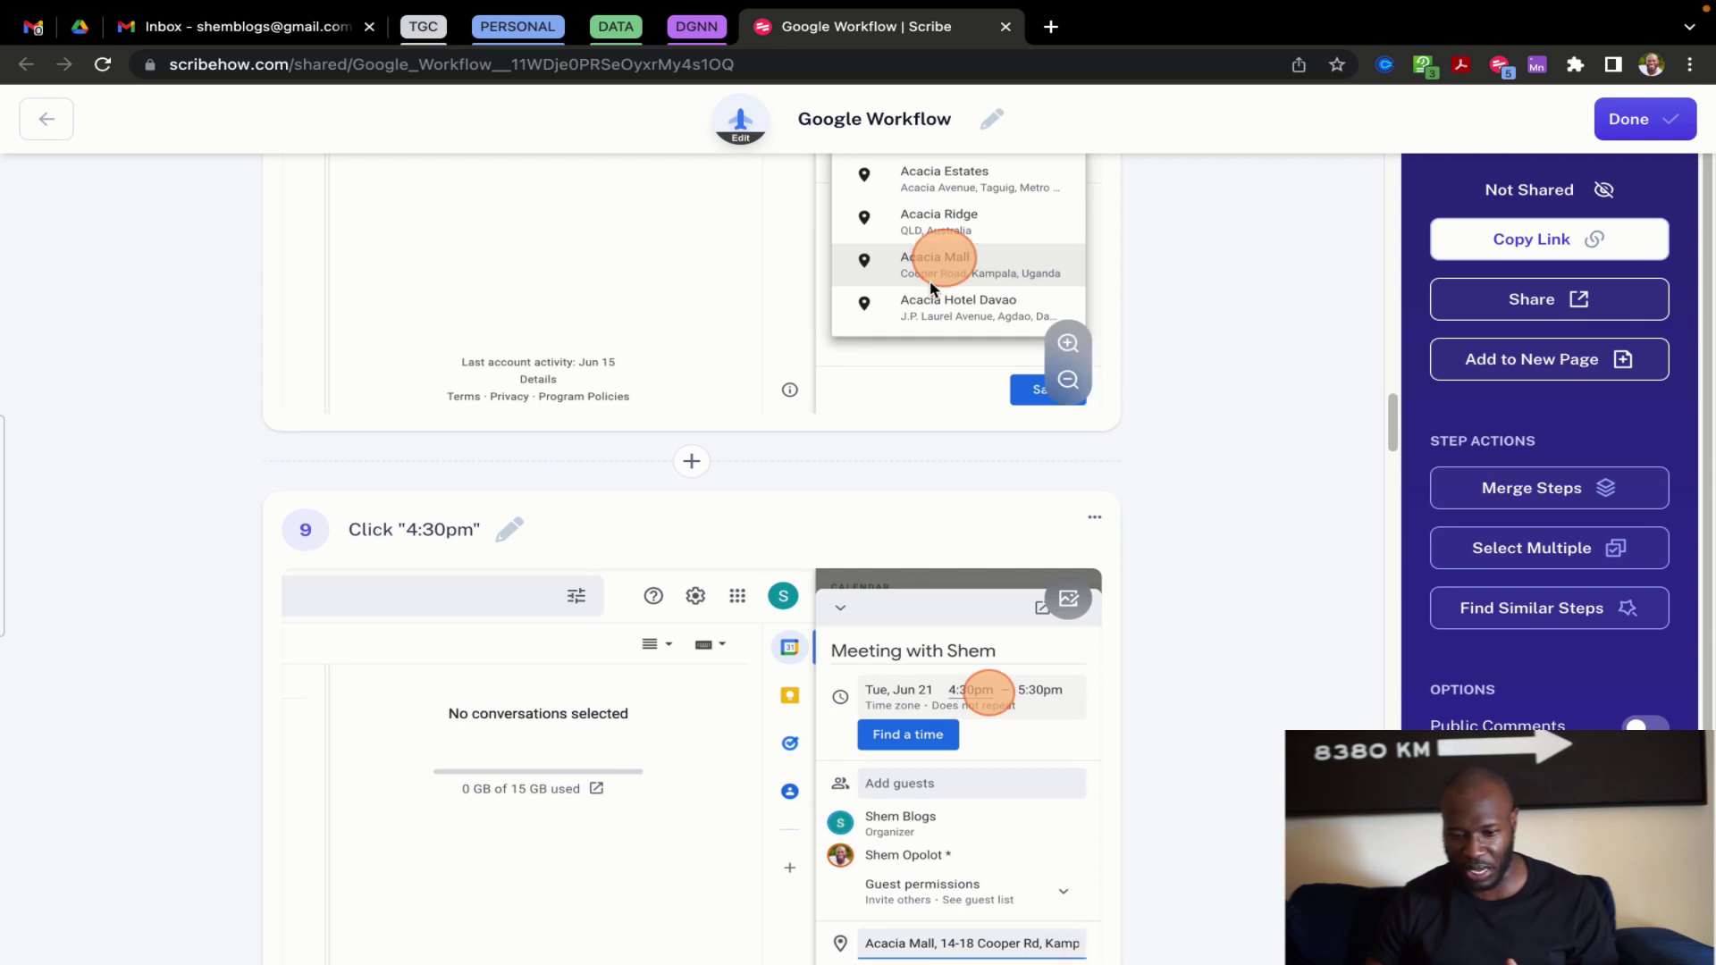
{"action": "scroll", "coordinate": [955, 271], "scroll_direction": "up", "scroll_amount": 4}
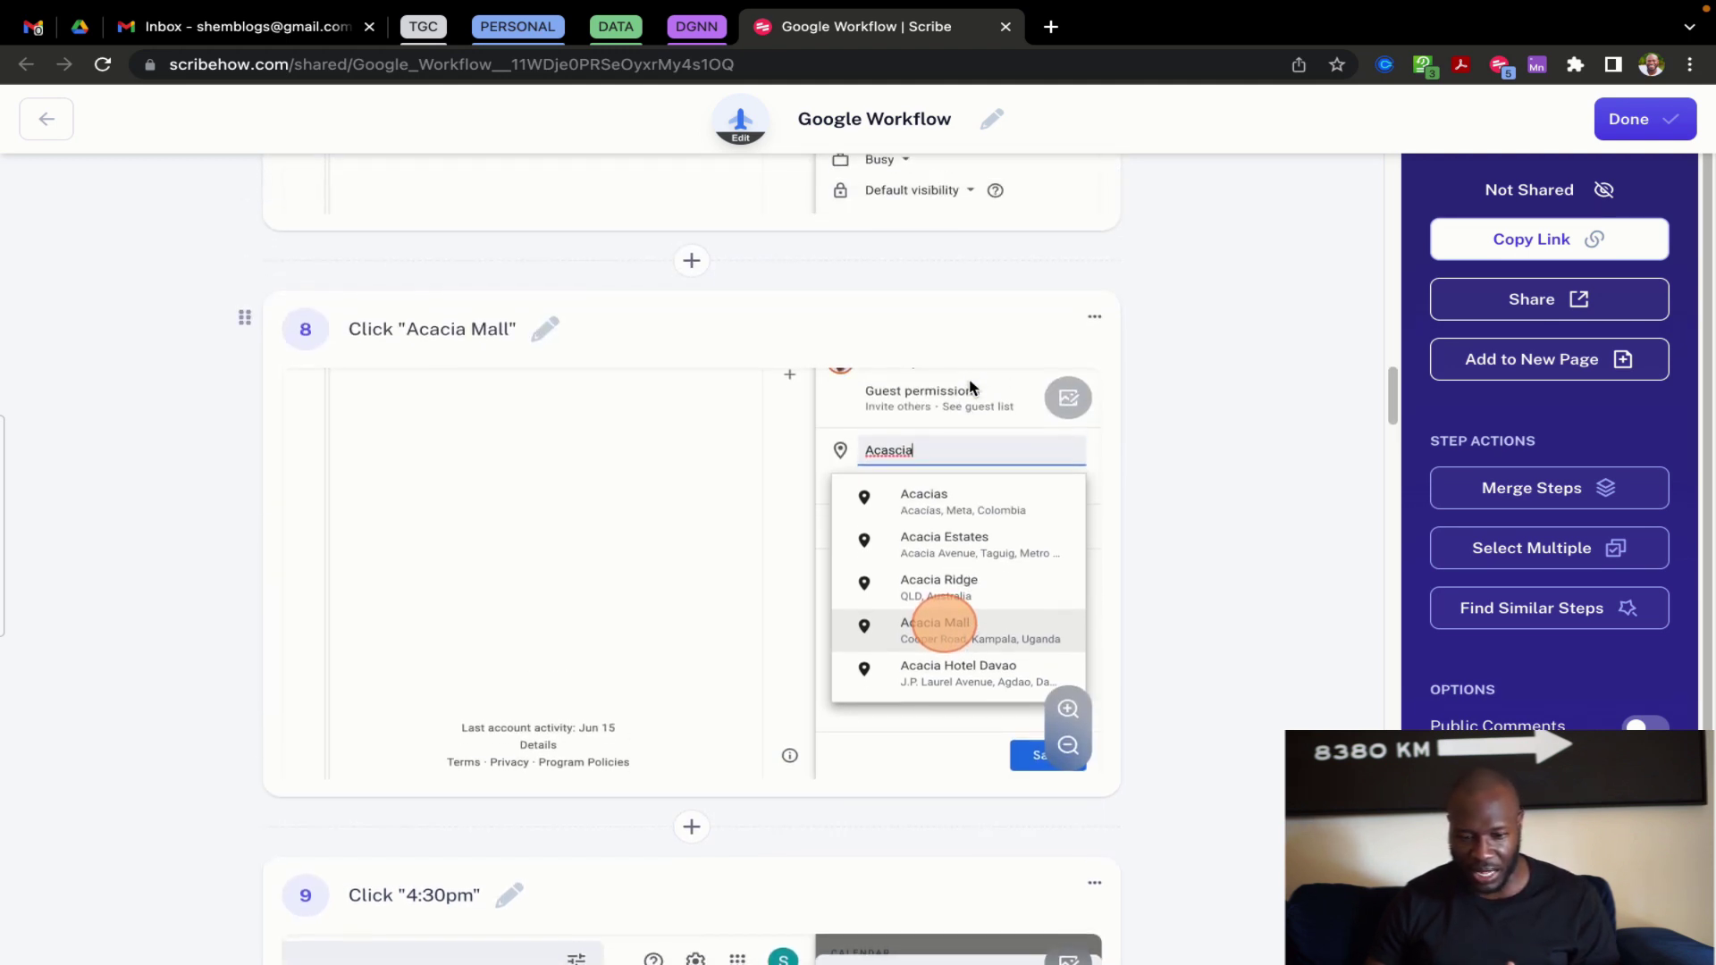
{"action": "scroll", "coordinate": [731, 602], "scroll_direction": "down", "scroll_amount": 12}
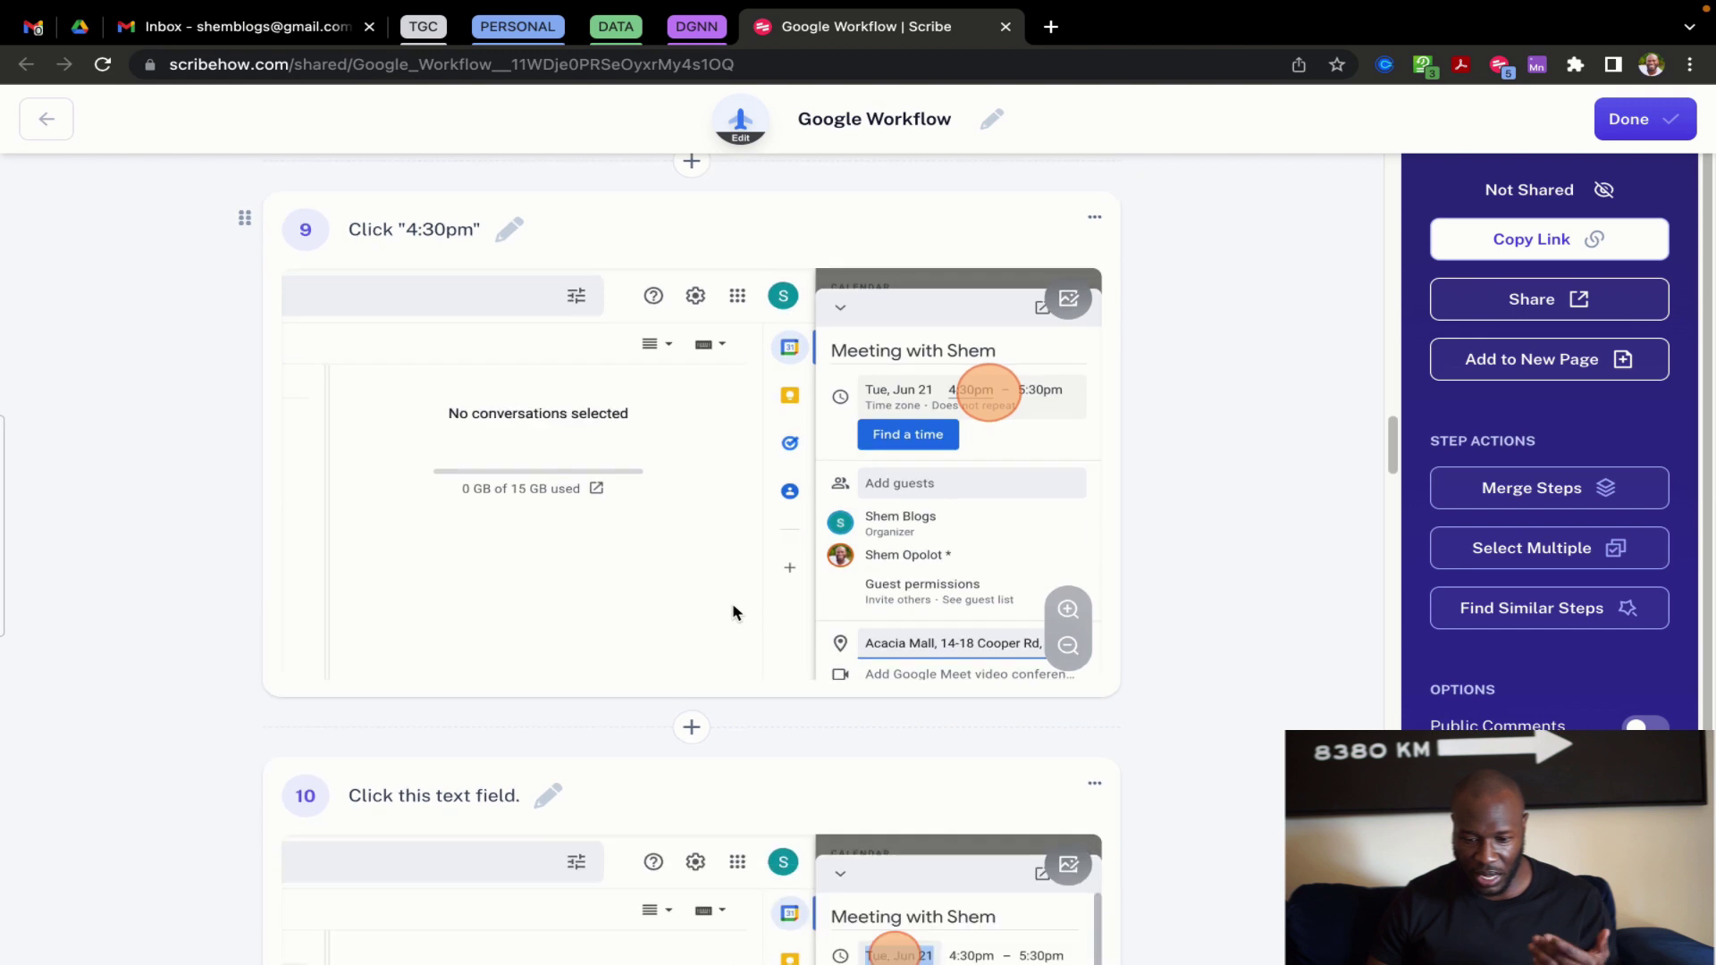
{"action": "scroll", "coordinate": [731, 602], "scroll_direction": "down", "scroll_amount": 19}
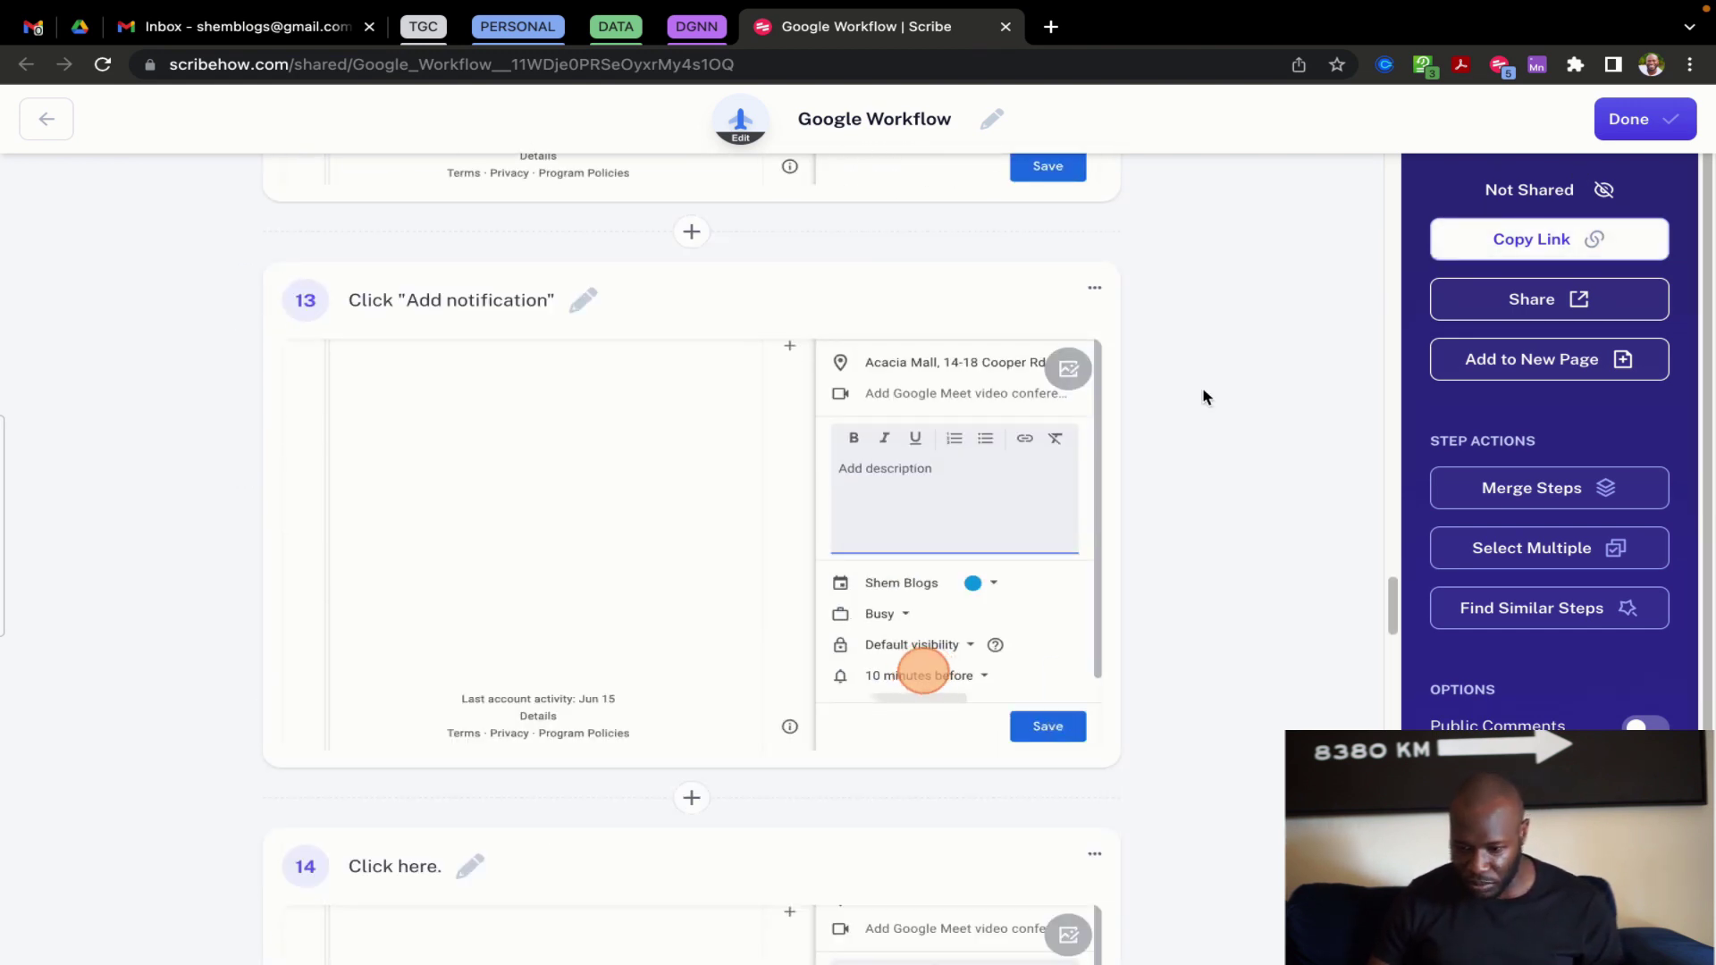
{"action": "scroll", "coordinate": [873, 648], "scroll_direction": "down", "scroll_amount": 20}
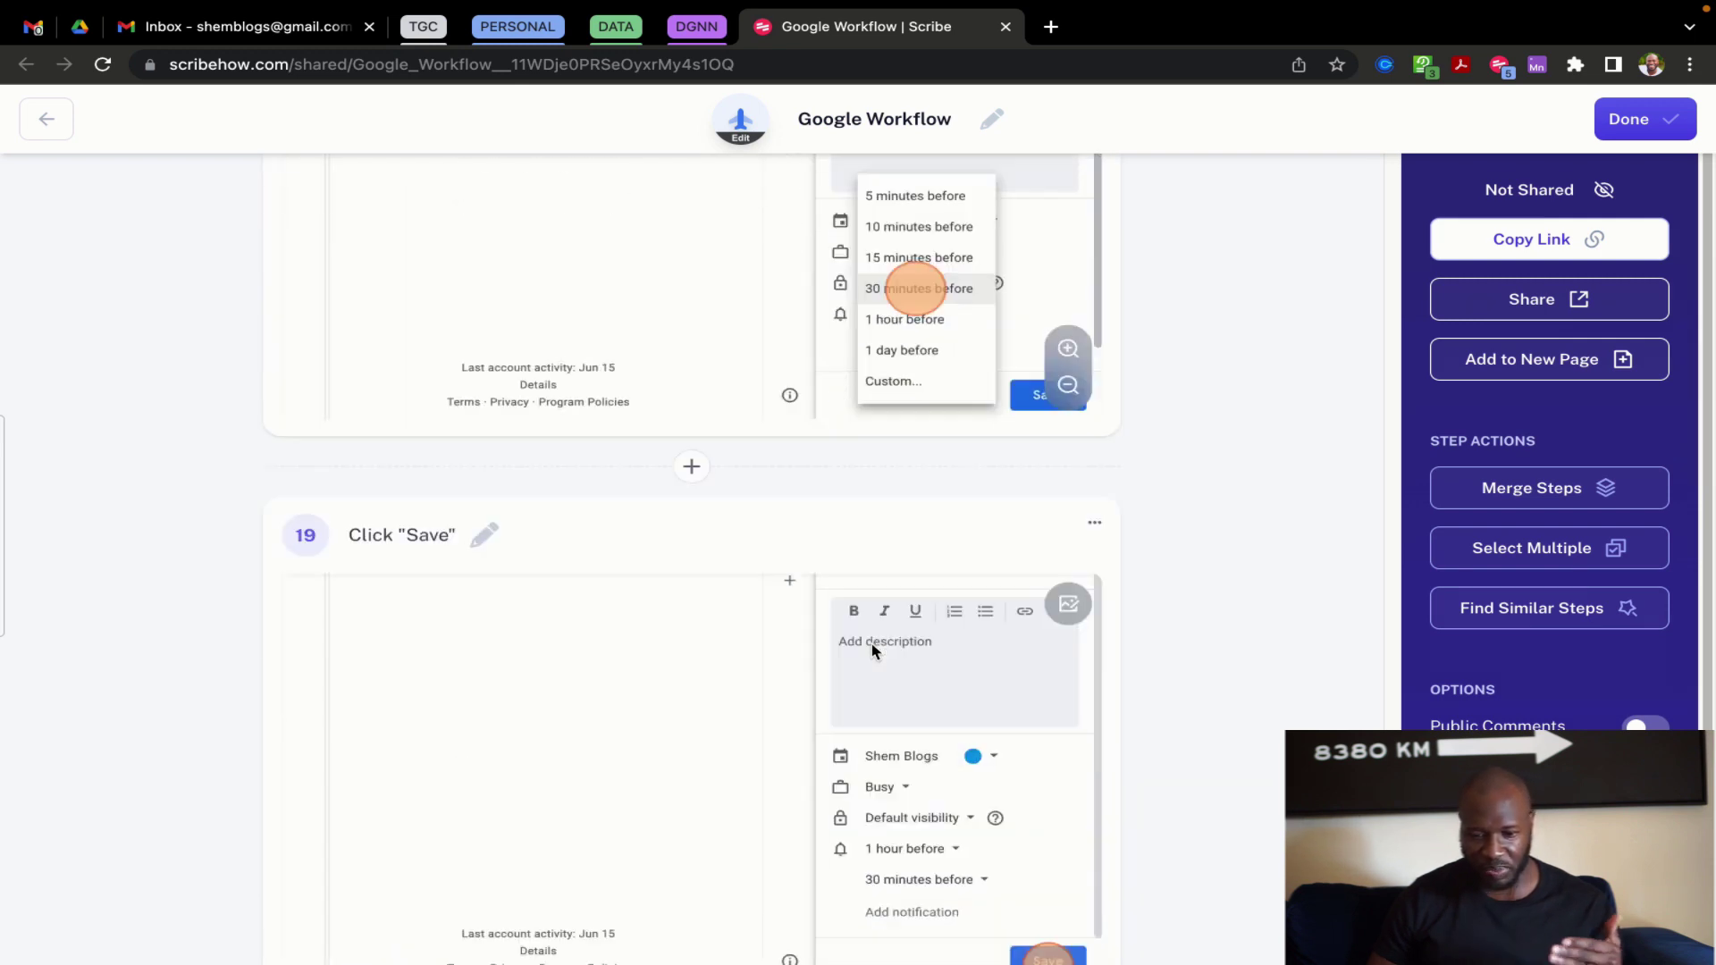
{"action": "scroll", "coordinate": [873, 648], "scroll_direction": "down", "scroll_amount": 13}
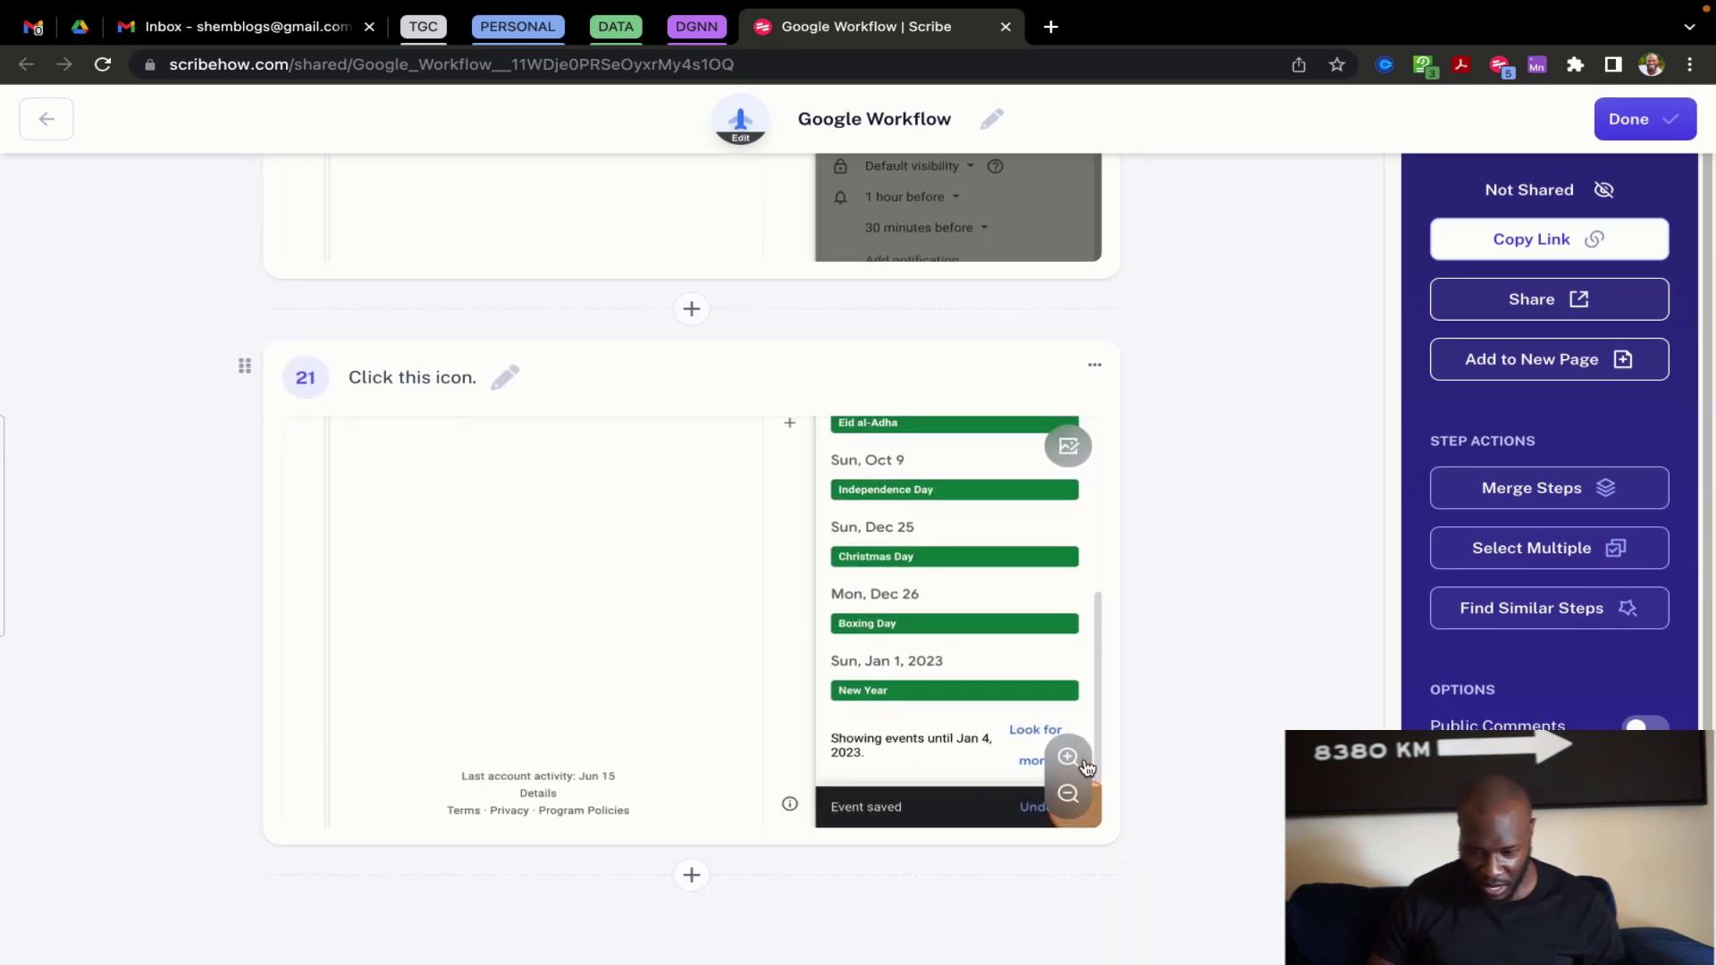
{"action": "scroll", "coordinate": [666, 407], "scroll_direction": "up", "scroll_amount": 6}
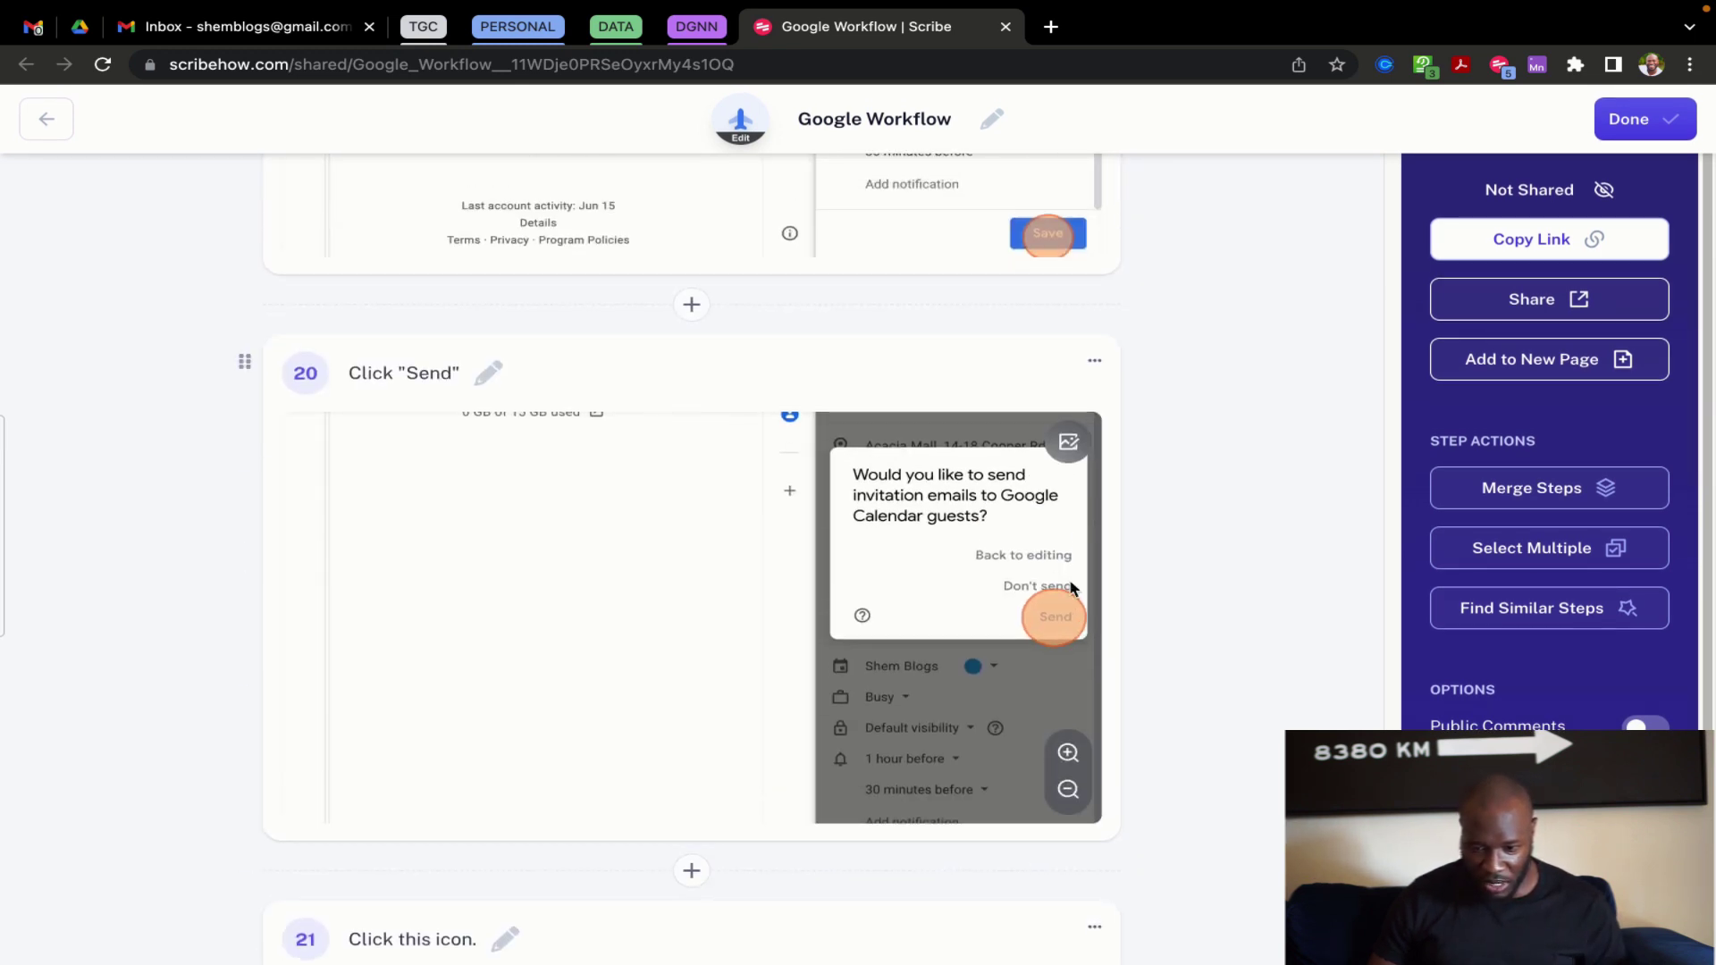
{"action": "scroll", "coordinate": [583, 655], "scroll_direction": "down", "scroll_amount": 6}
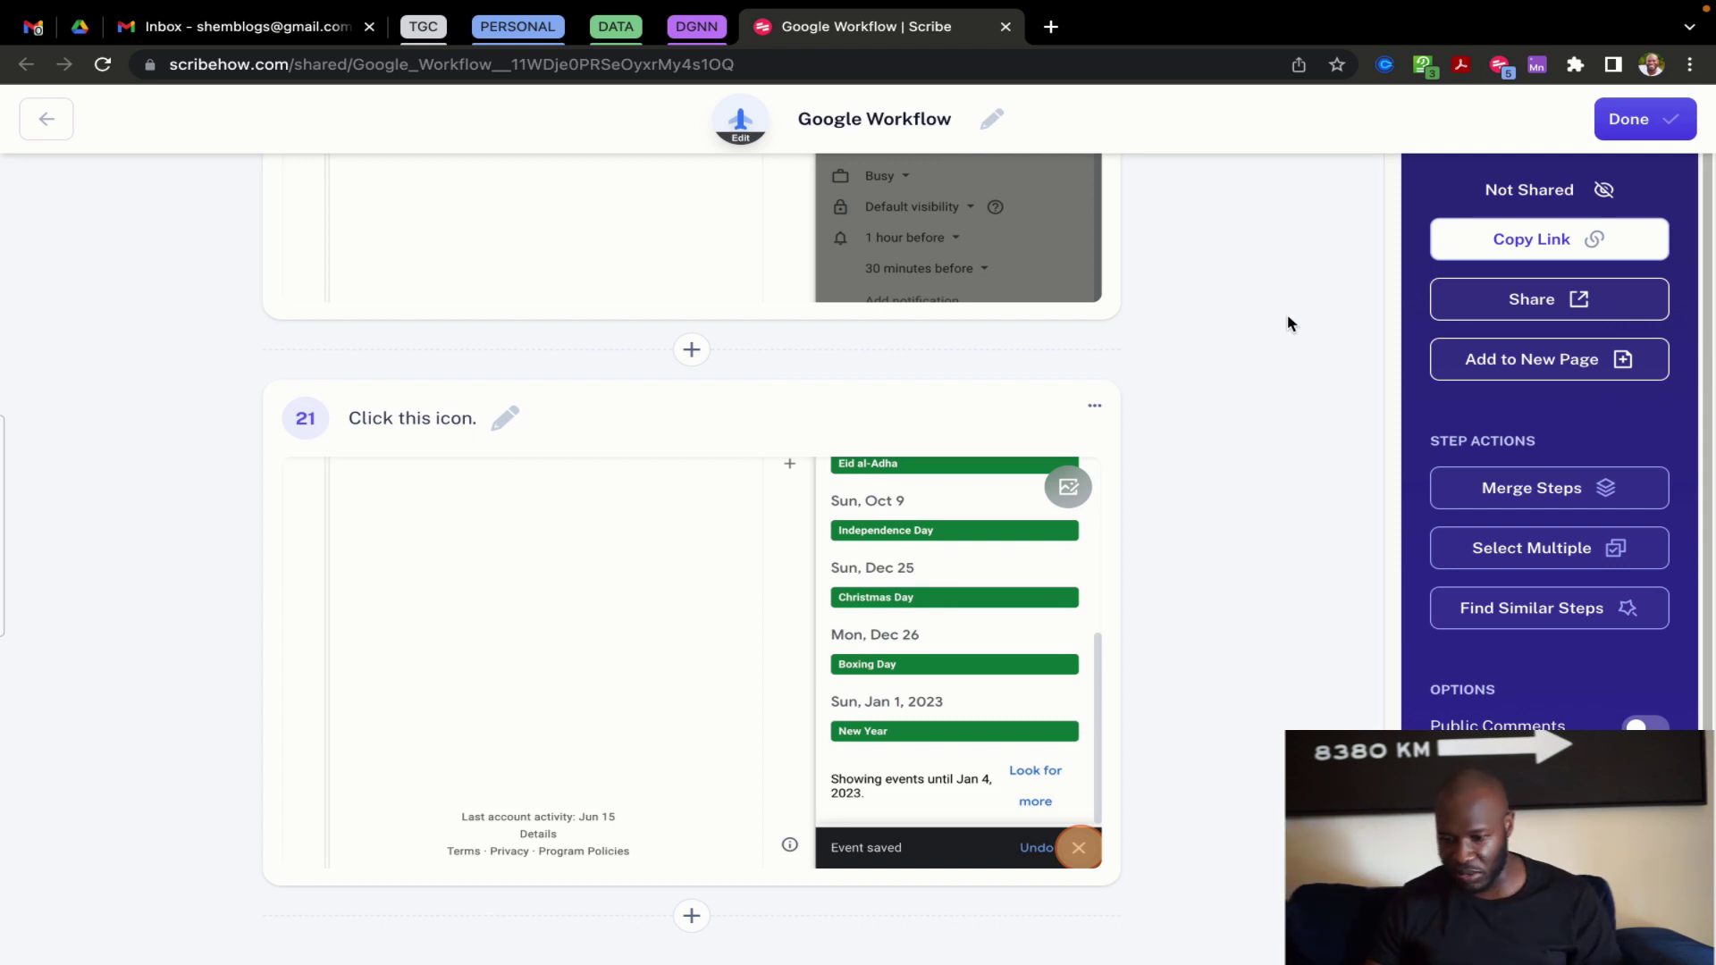
Copy the guide's share link and create a blank Google Doc via doc.new
{"action": "left_click", "coordinate": [1562, 242]}
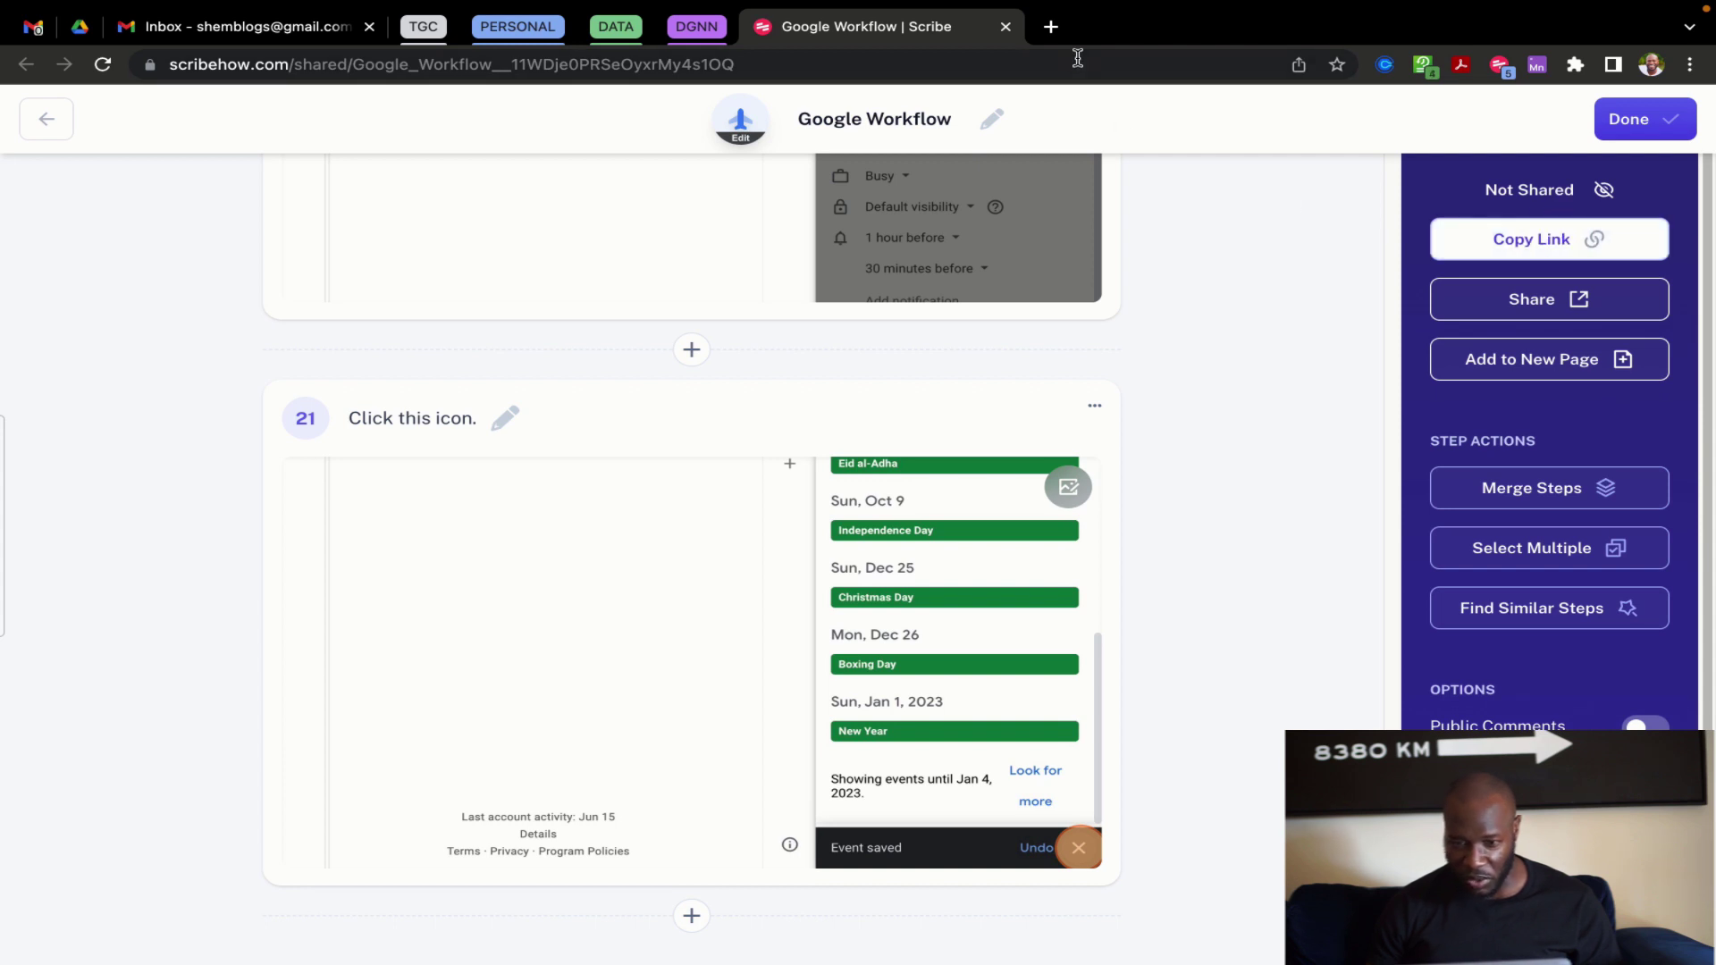
{"action": "key", "text": "super+t"}
{"action": "type", "text": "doc.new"}
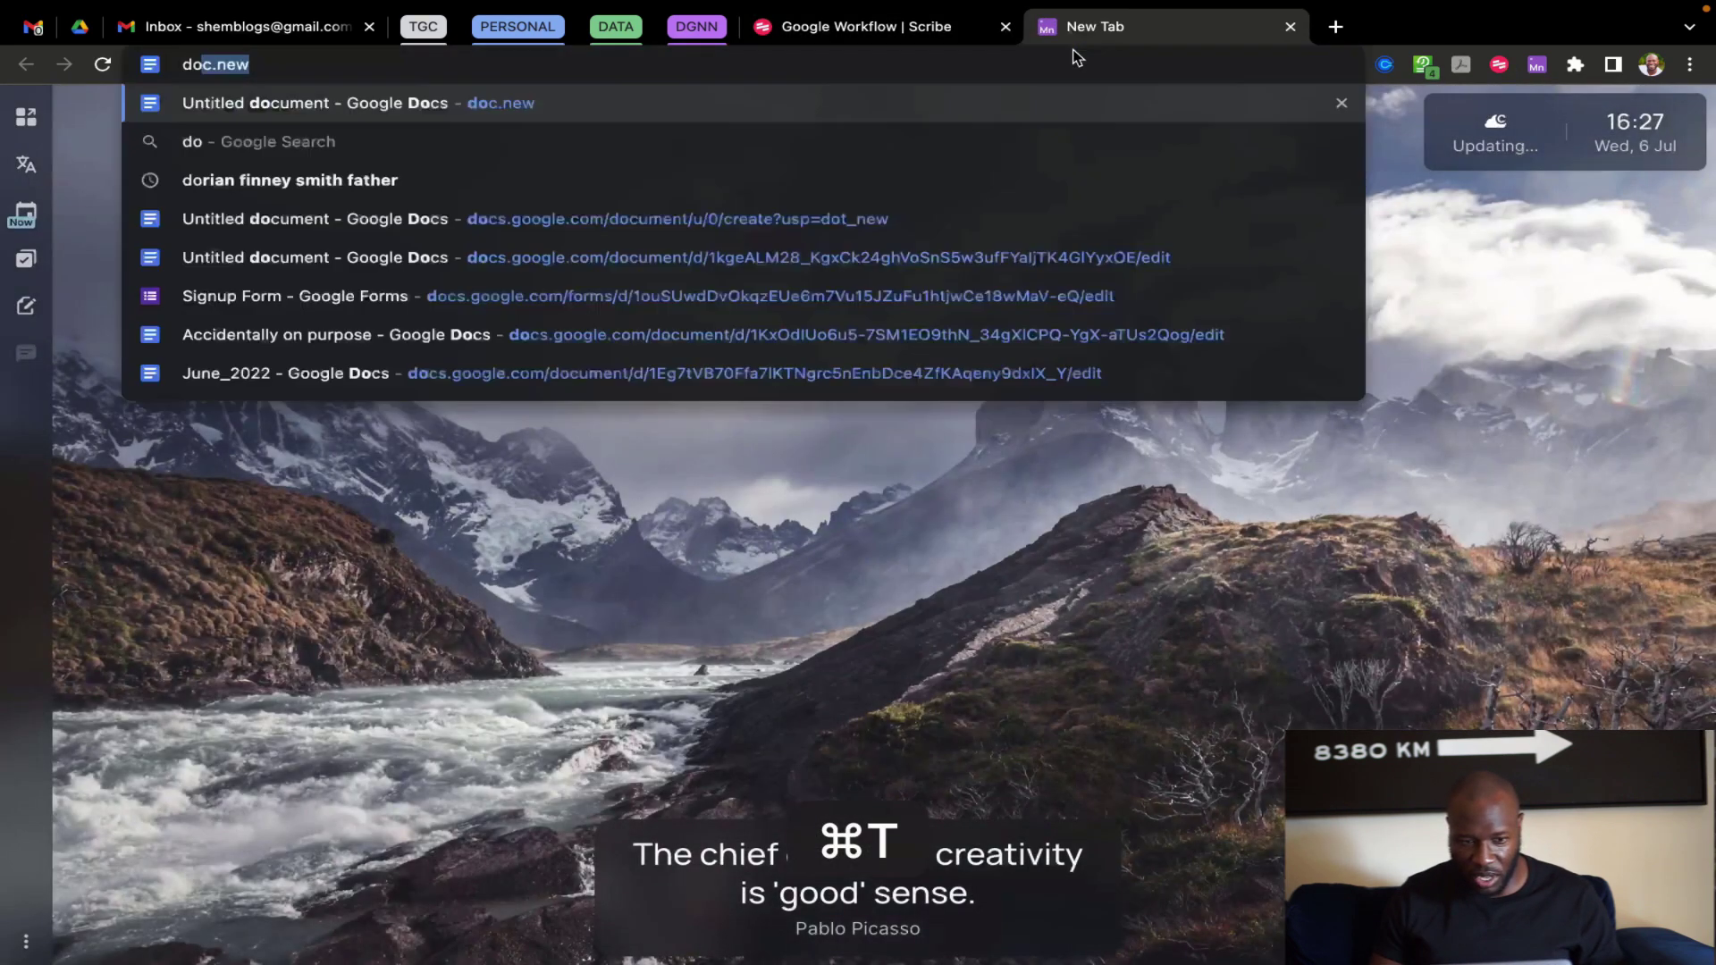
{"action": "key", "text": "Return"}
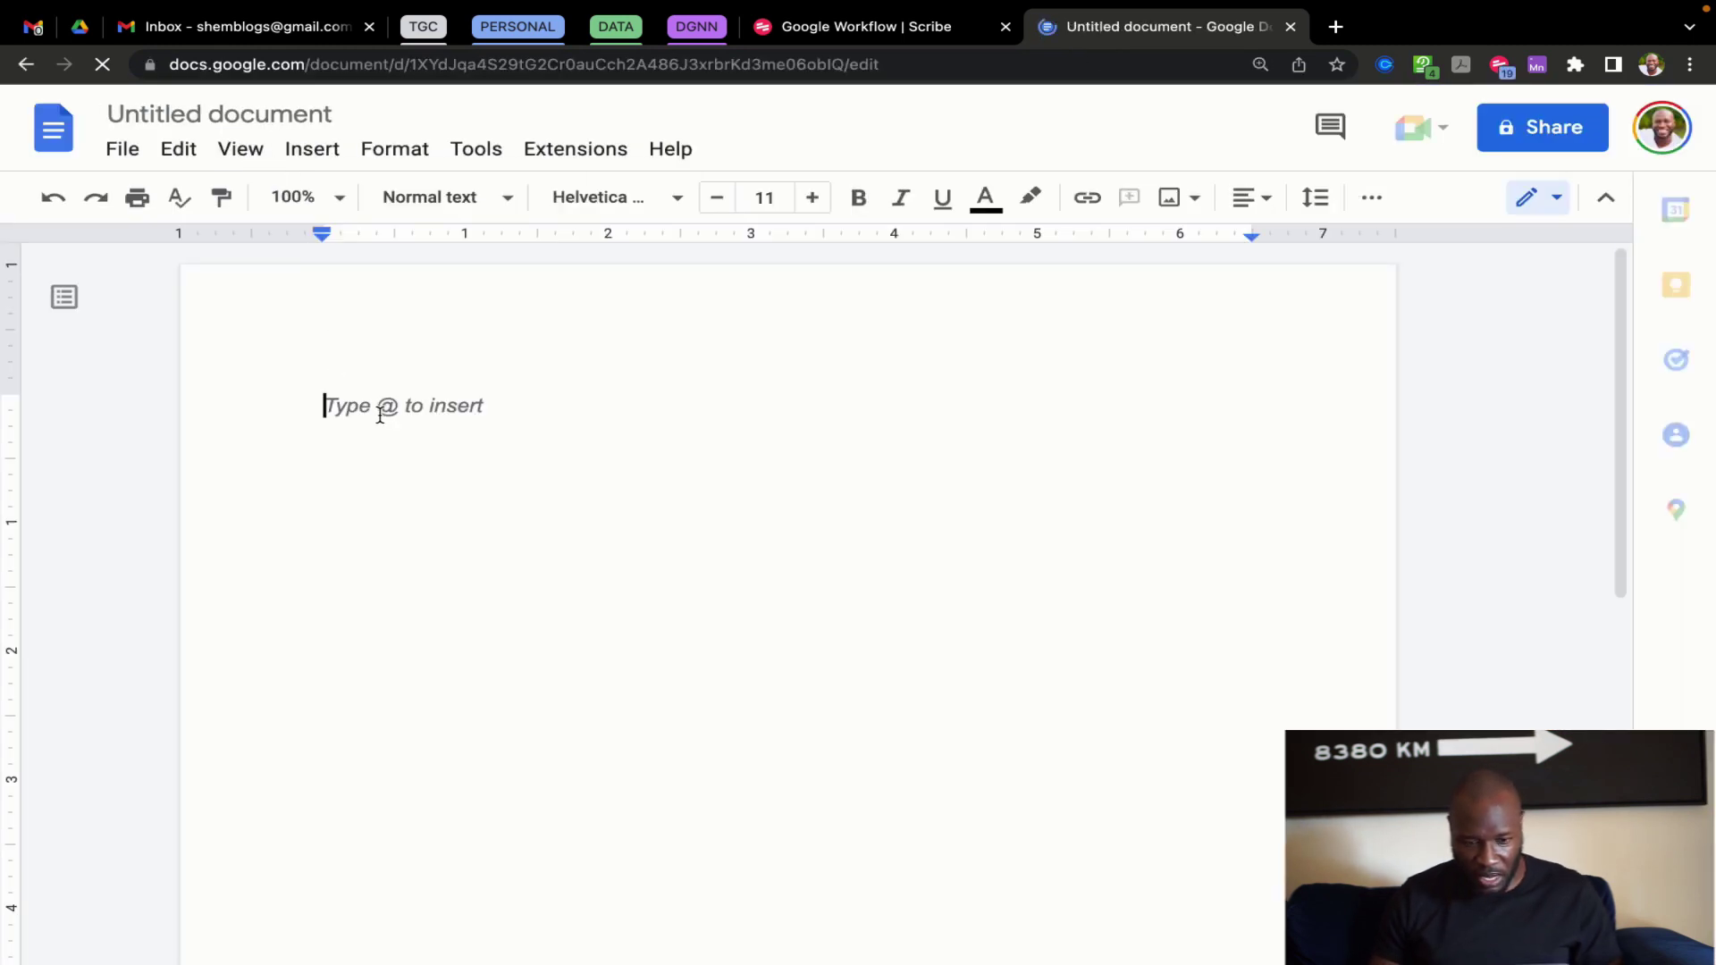
Type the heading 'New member manual' and the line 'How to create a calendar invite'
{"action": "type", "text": "New member man"}
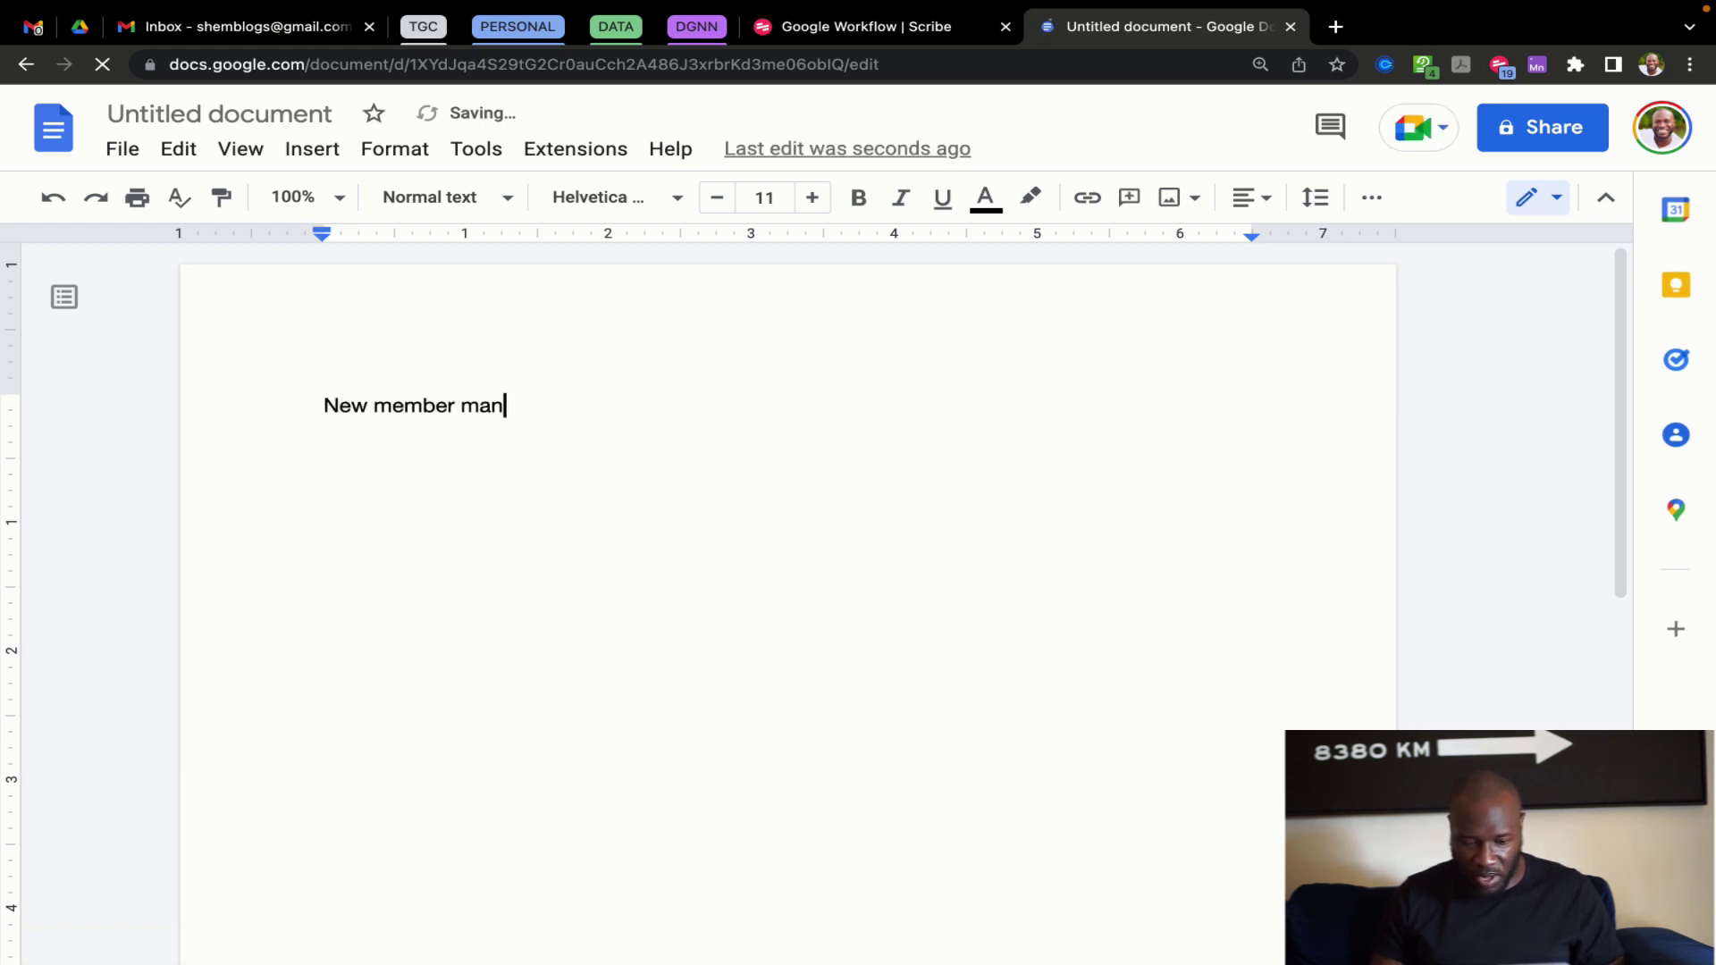
{"action": "type", "text": "ula"}
{"action": "key", "text": "BackSpace"}
{"action": "key", "text": "Return"}
{"action": "key", "text": "Return"}
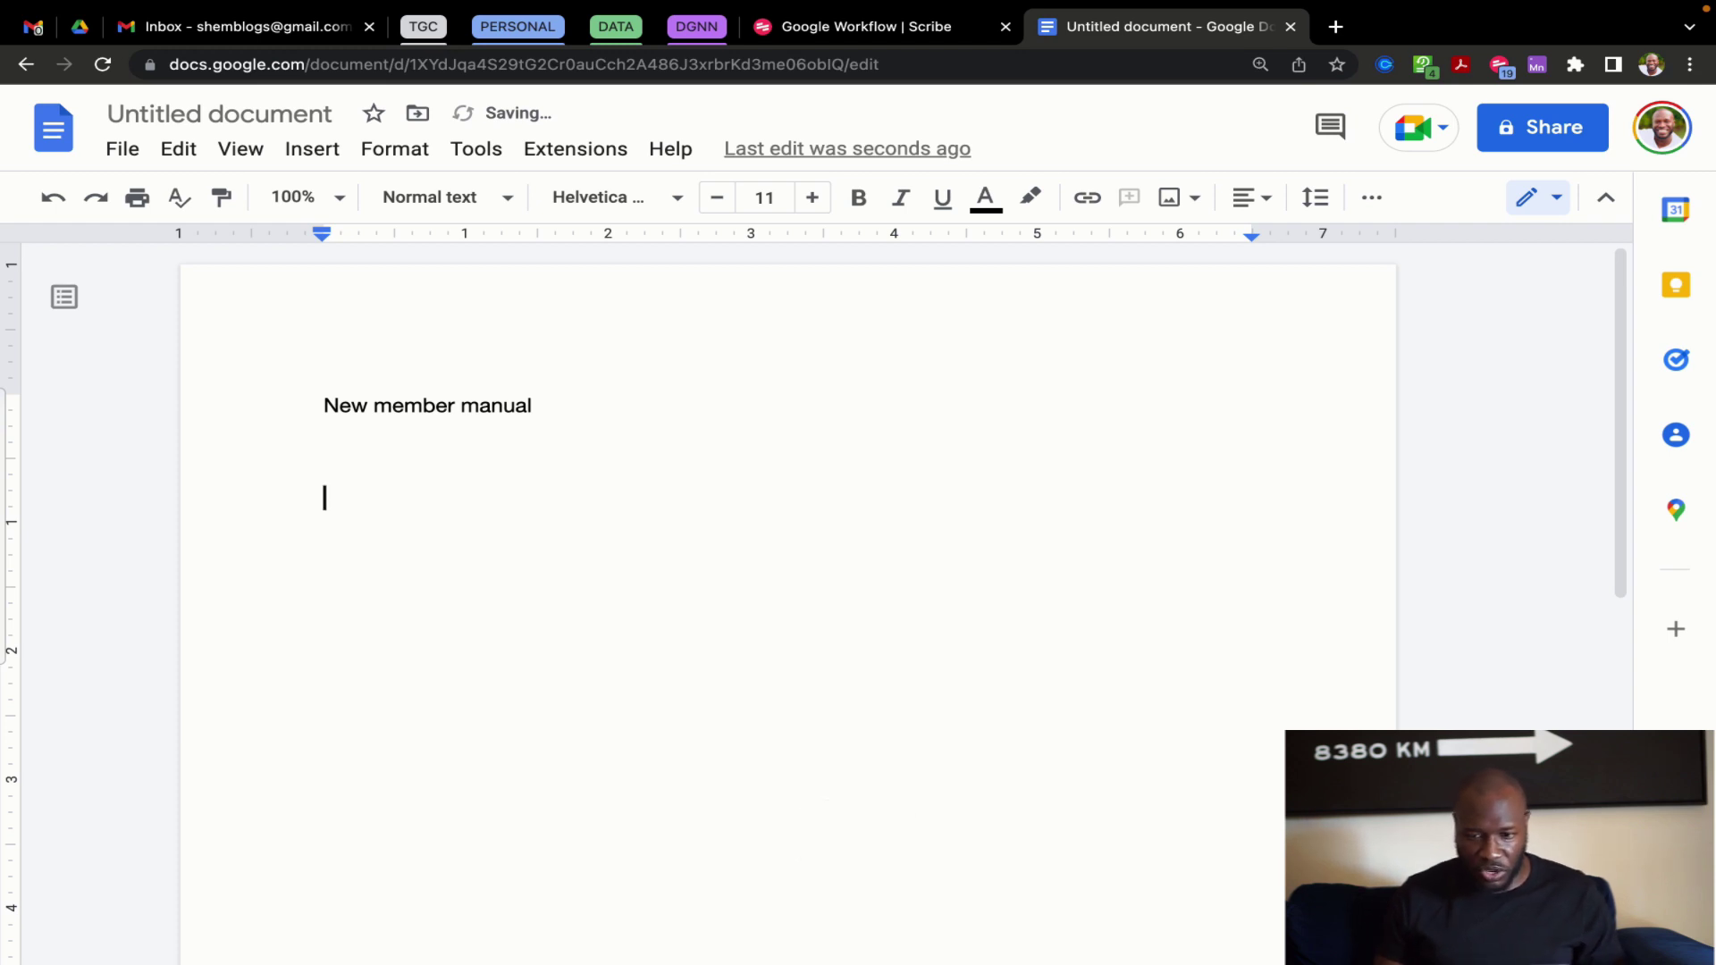
{"action": "type", "text": "How to create a c"}
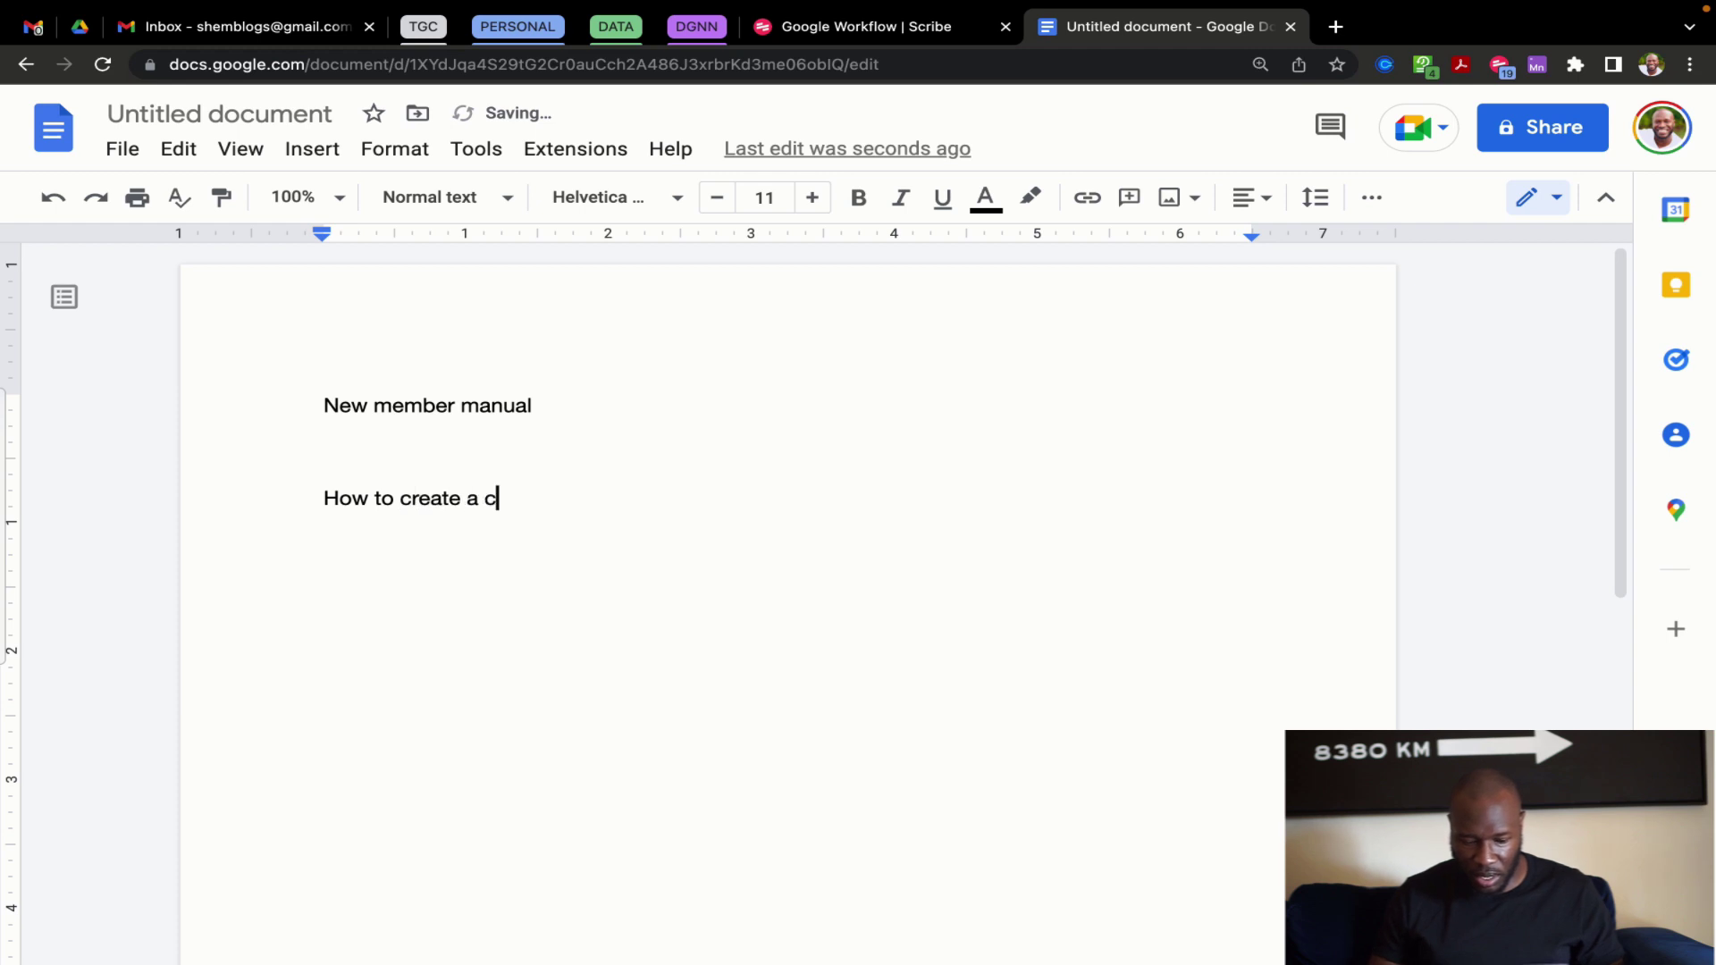
{"action": "type", "text": "alenda"}
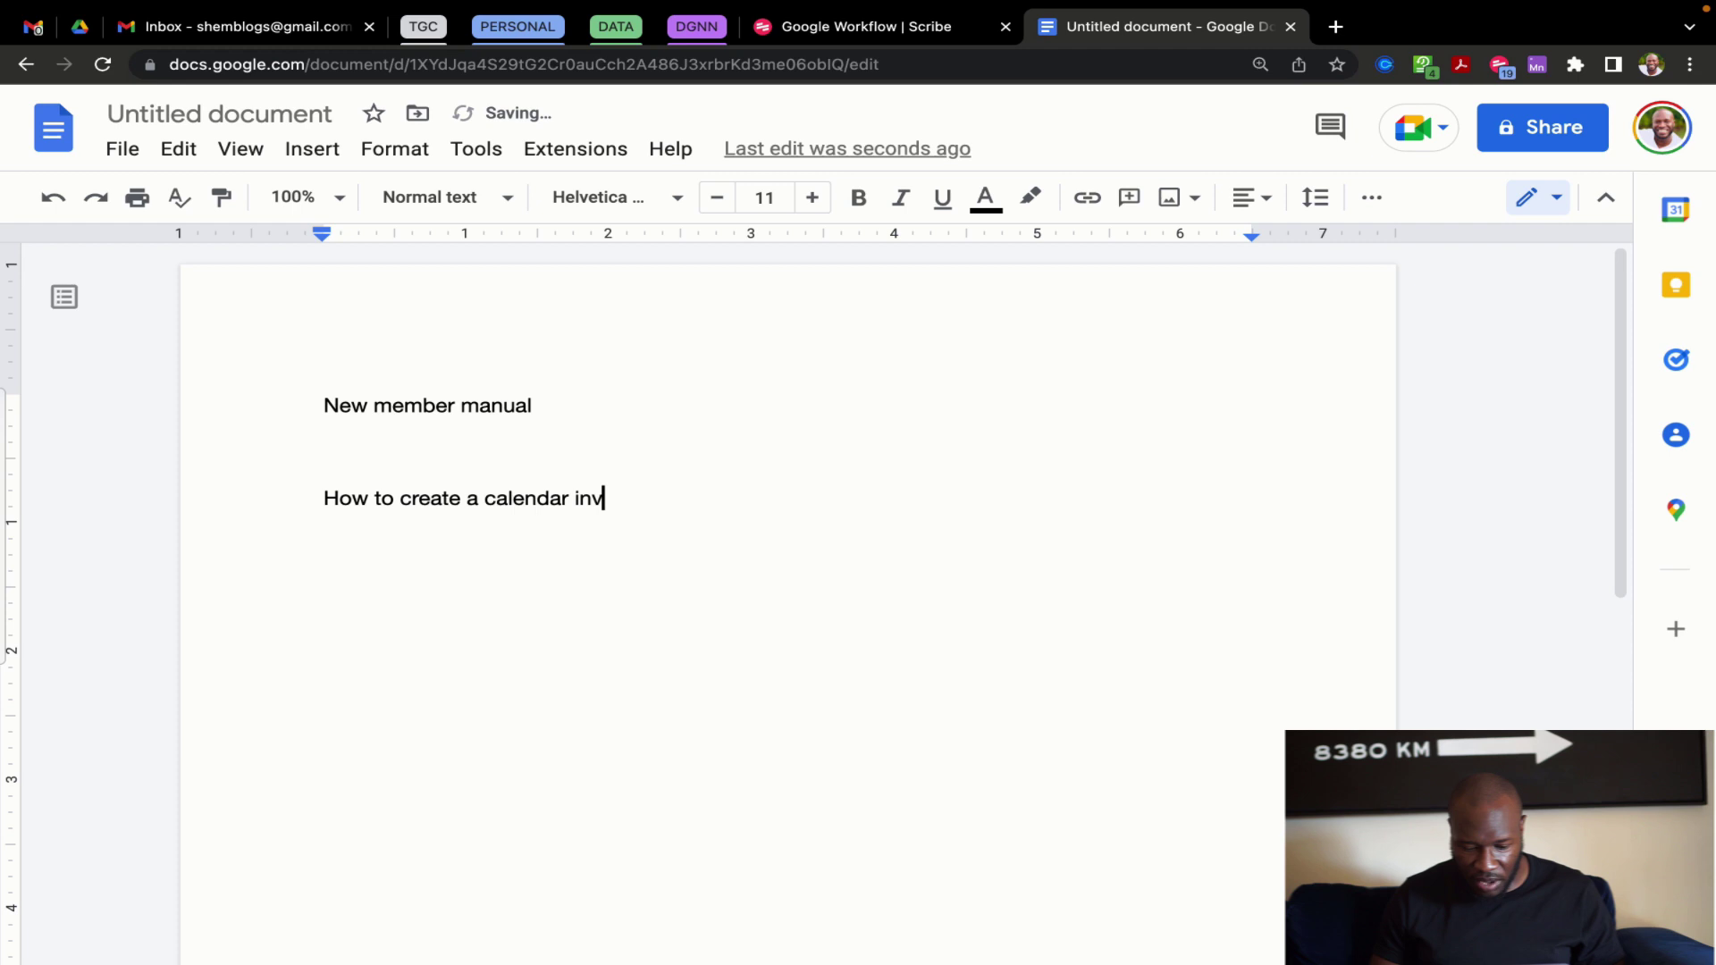
{"action": "key", "text": "Return"}
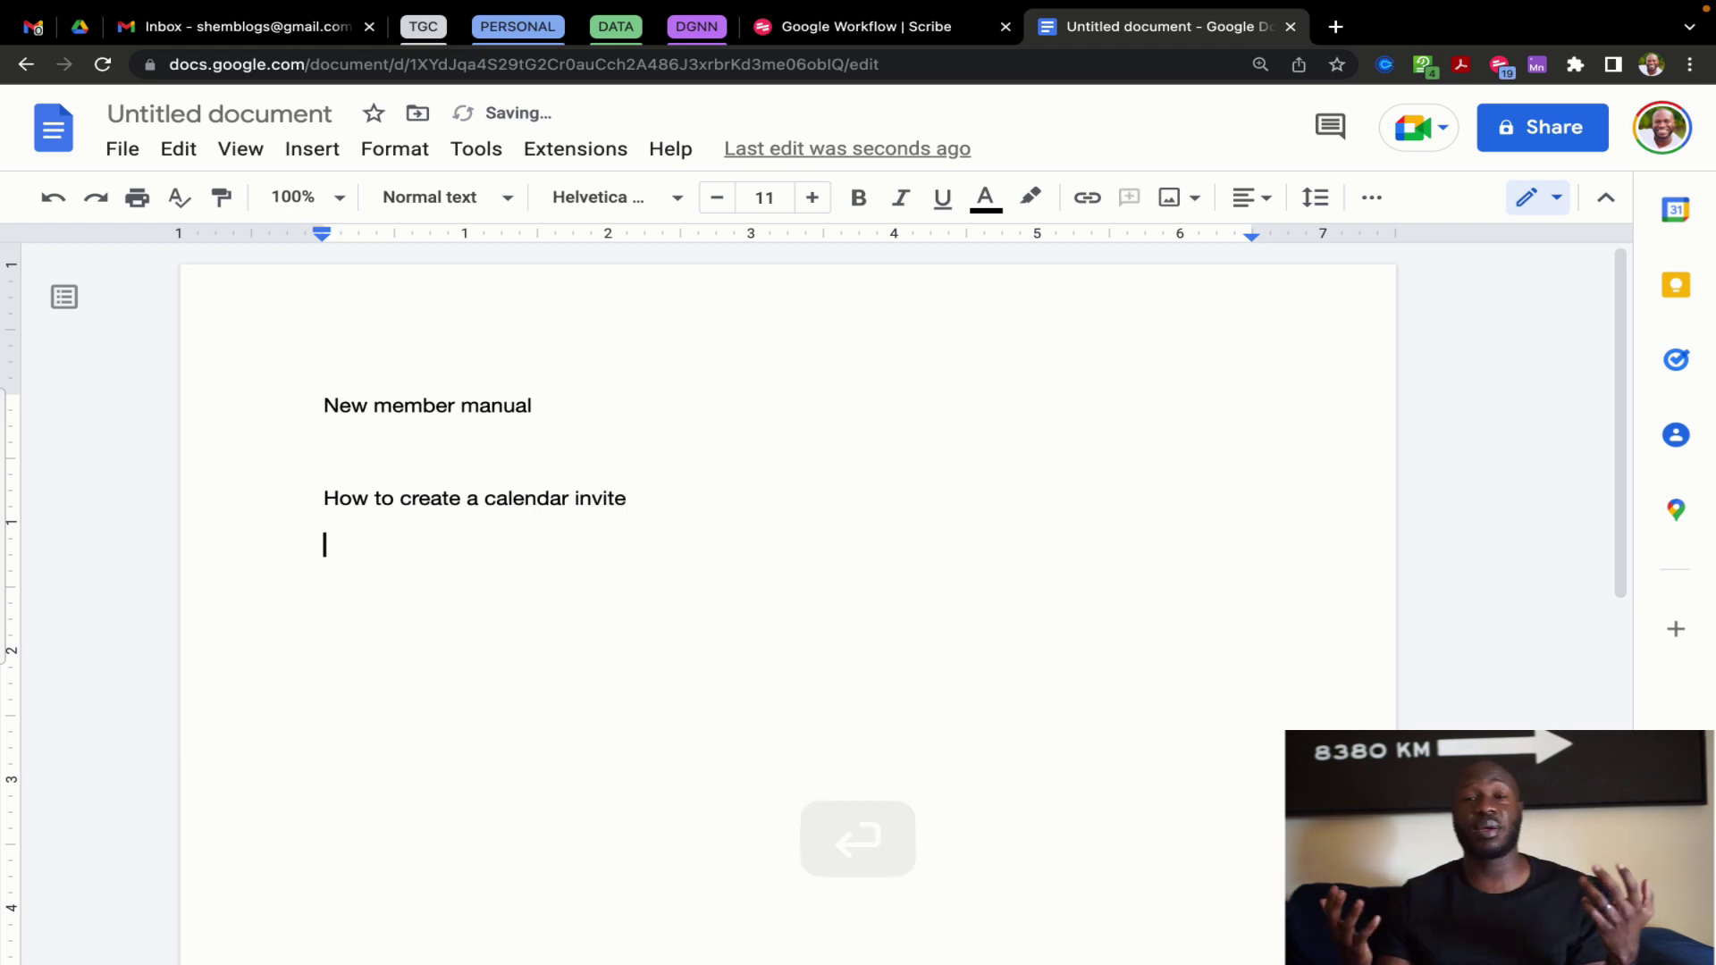
Link the line 'How to create a calendar invite' to the pasted Scribe guide URL
{"action": "left_click", "coordinate": [626, 506]}
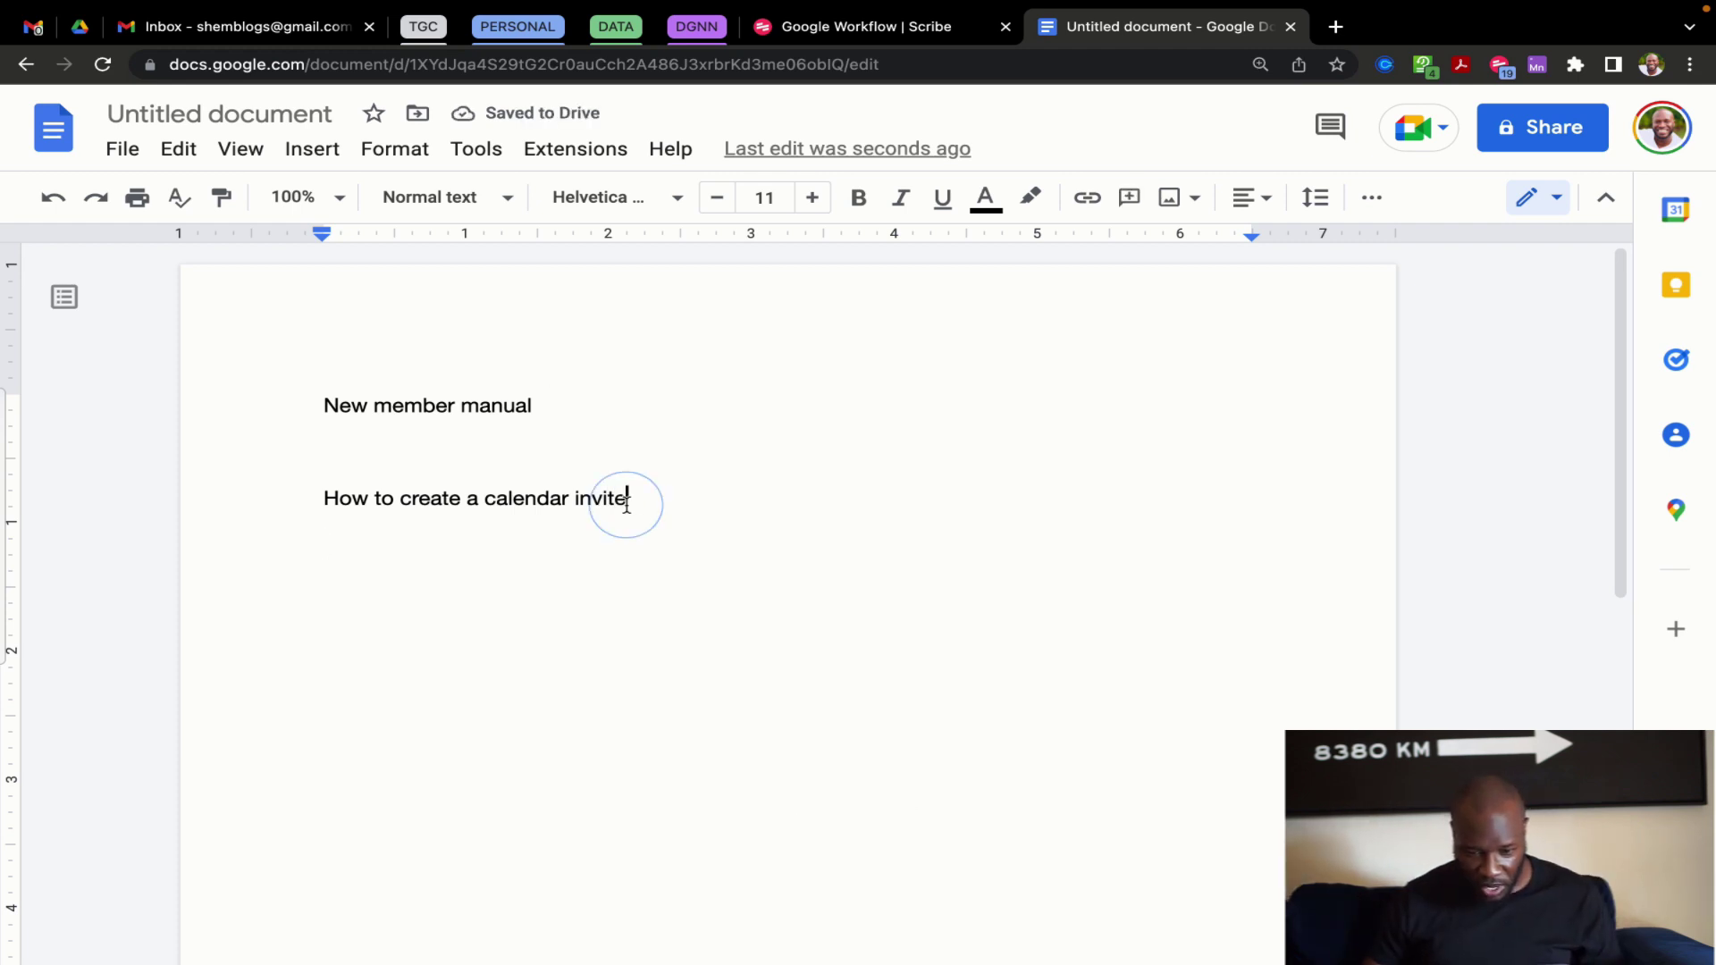
{"action": "key", "text": "shift+super+Left"}
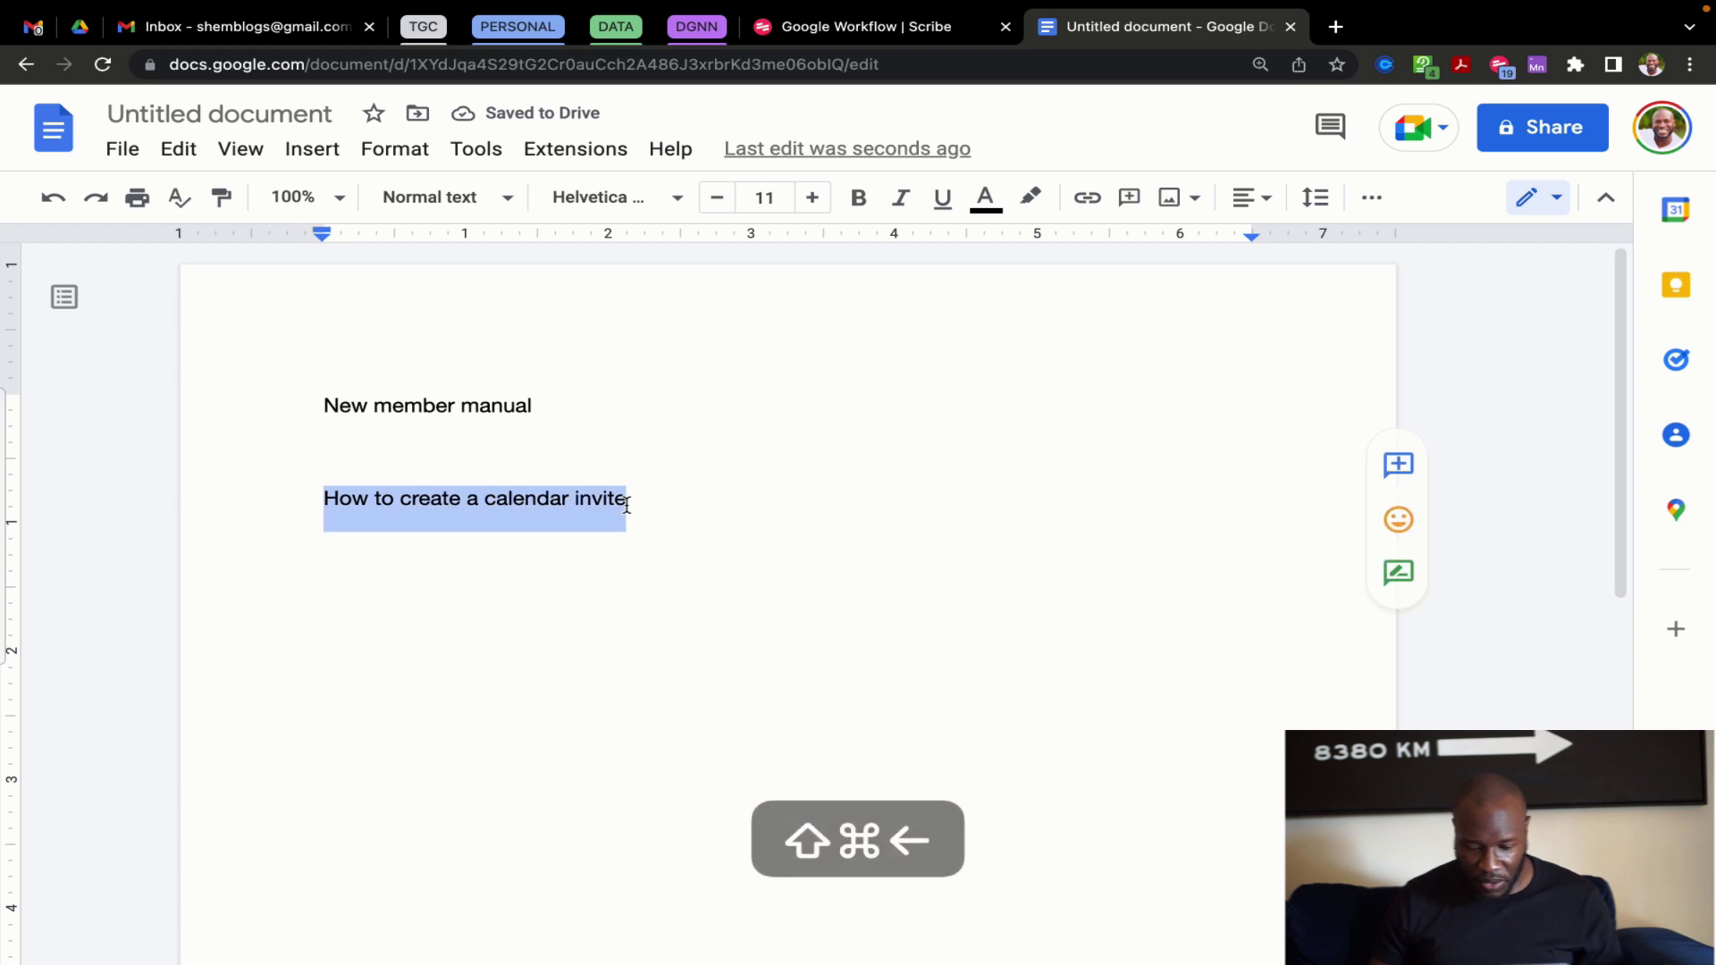
{"action": "key", "text": "super+k"}
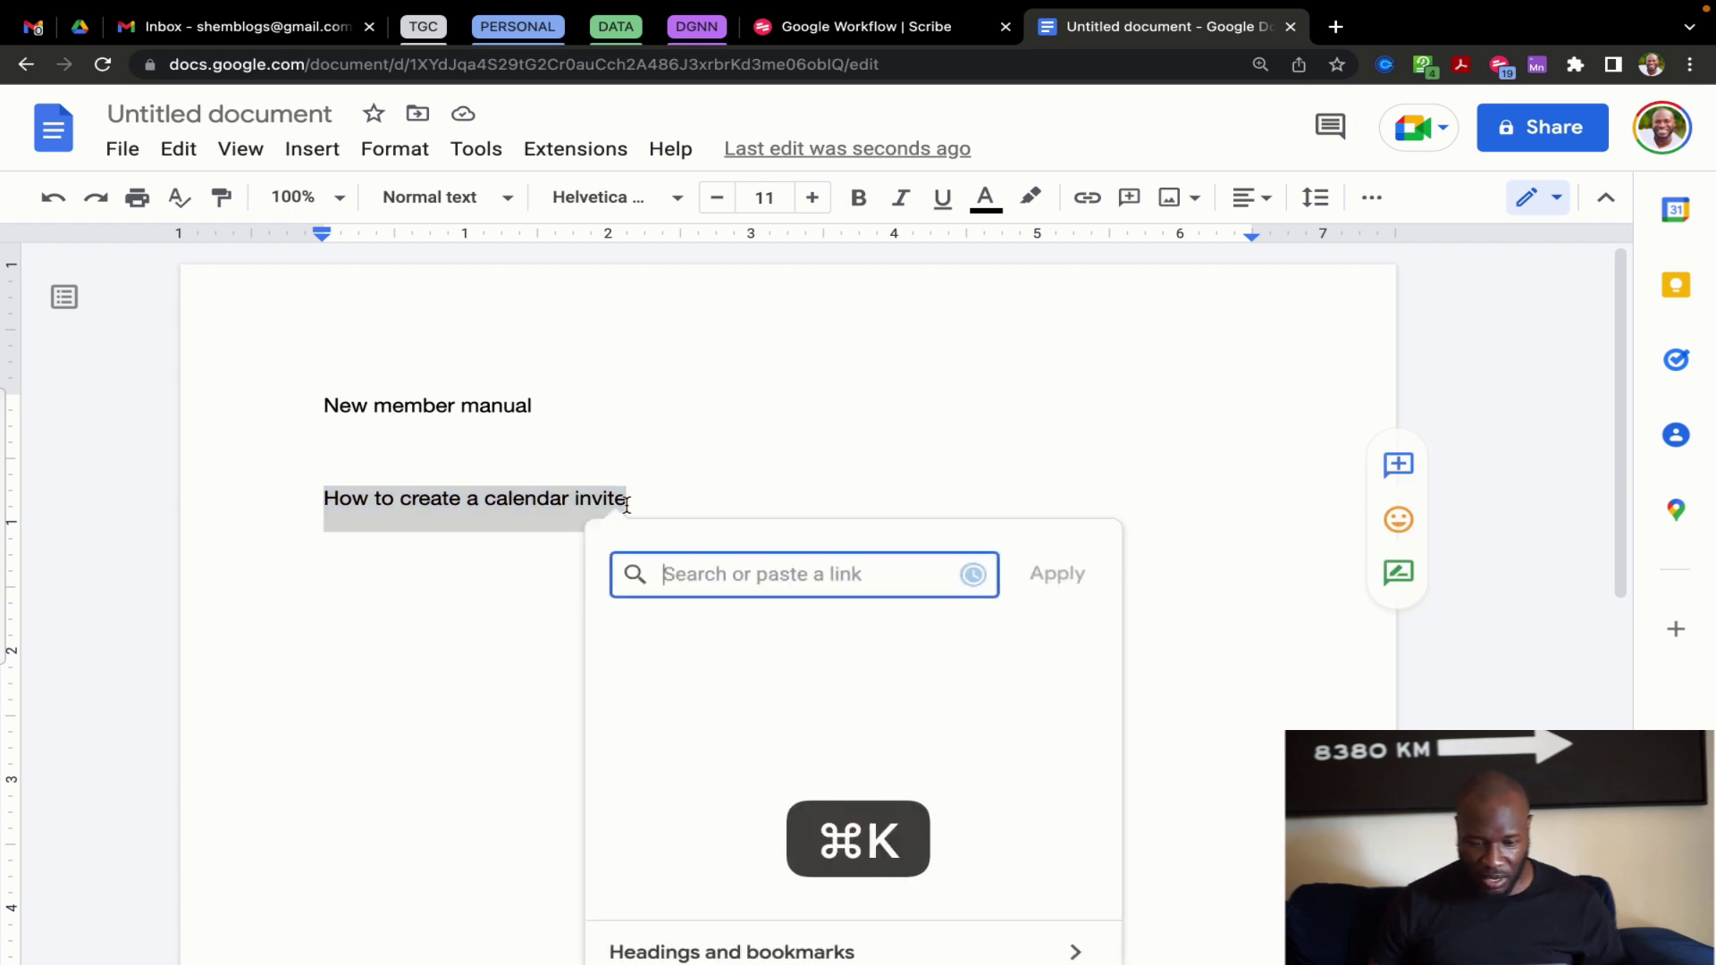
{"action": "type", "text": "https://scribehow.com/shared/Google_Workflow__11WDje0PRSeOyxrMy4s1Q0Q"}
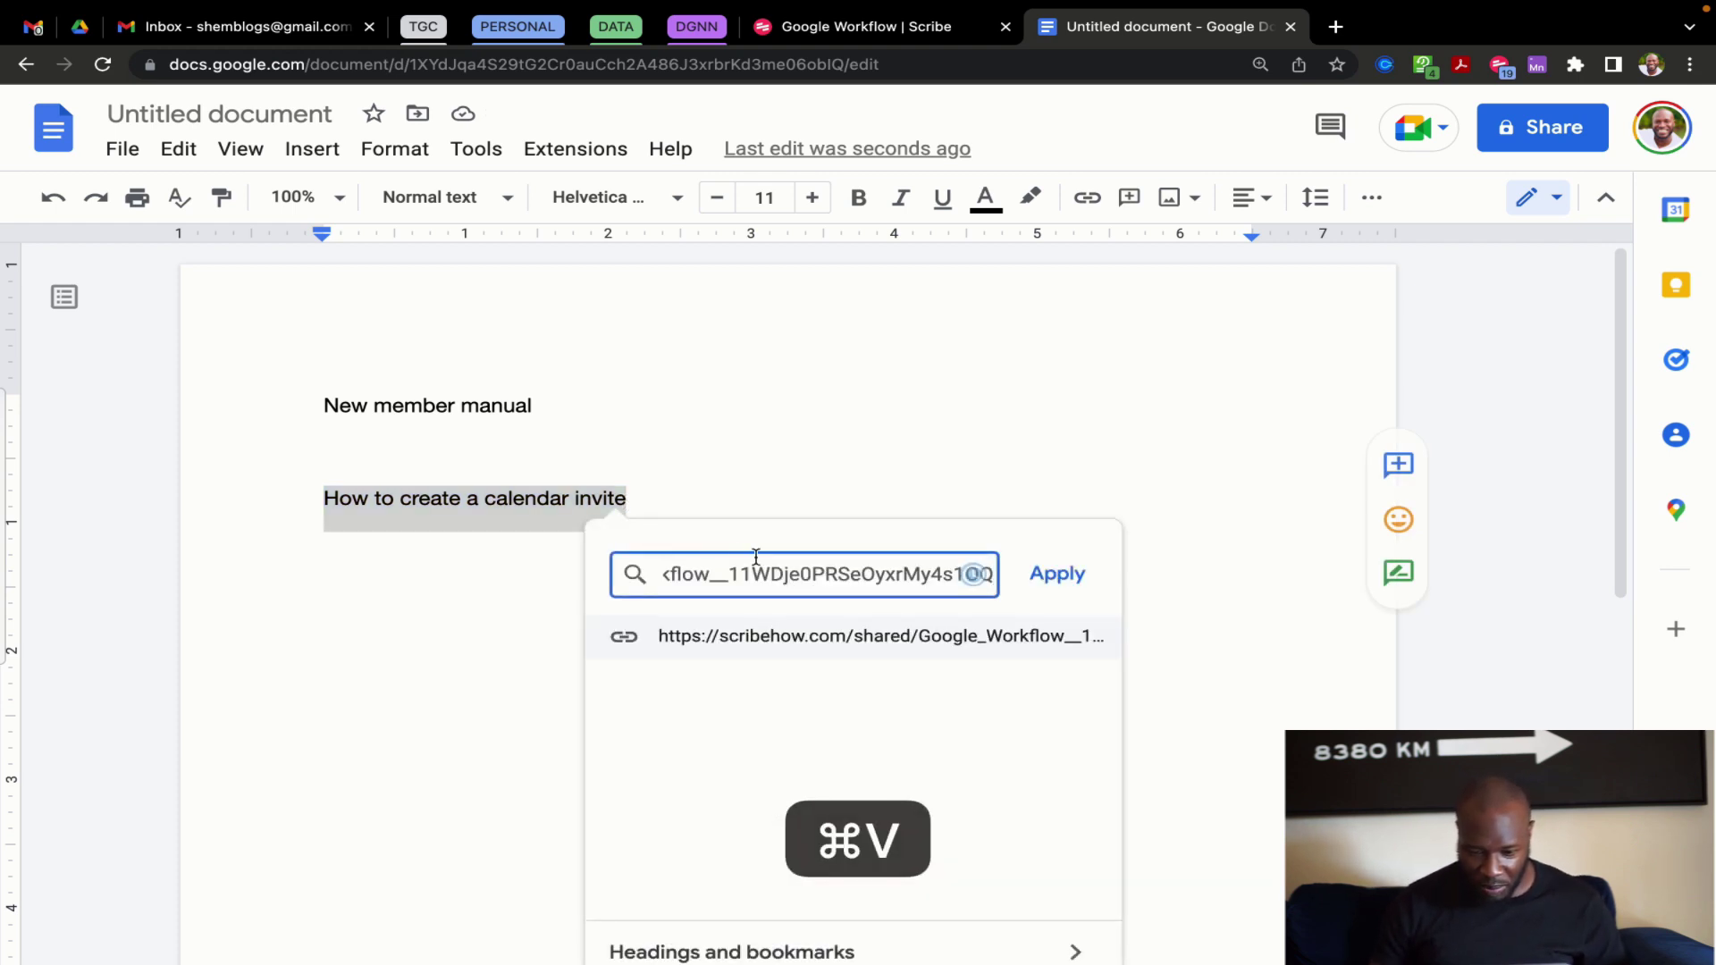
{"action": "left_click", "coordinate": [1057, 575]}
Open the new link from its preview so the Scribe guide appears in a new tab
{"action": "left_click", "coordinate": [782, 641]}
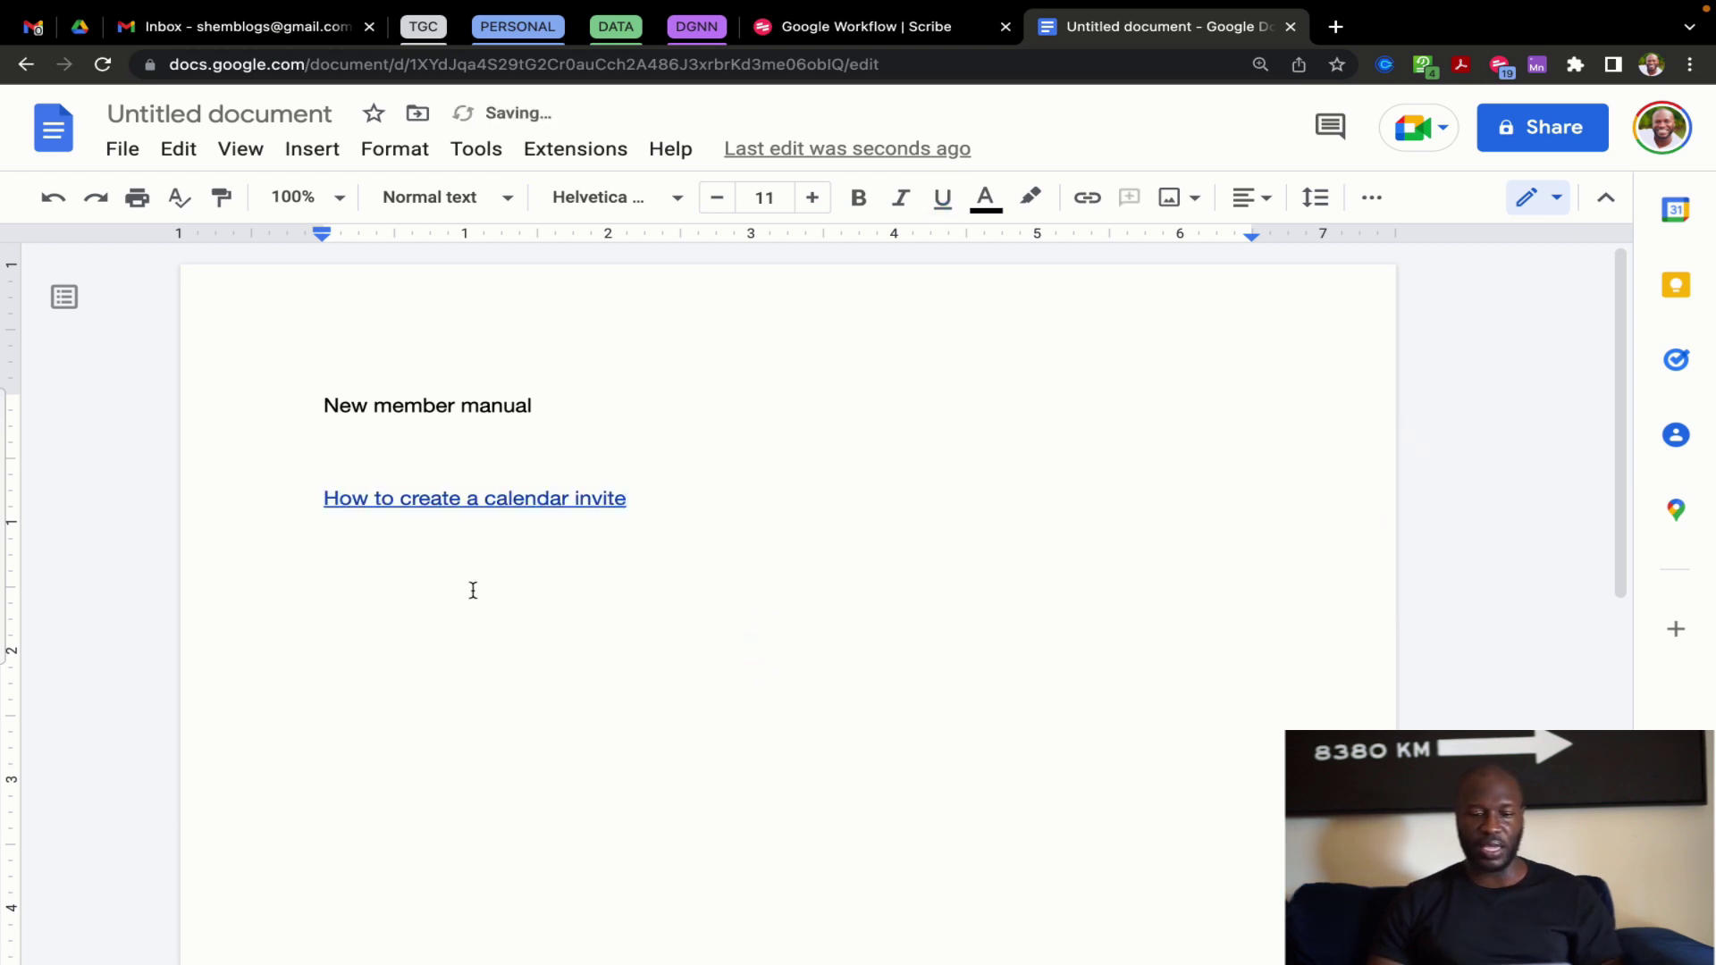
{"action": "left_click", "coordinate": [565, 501]}
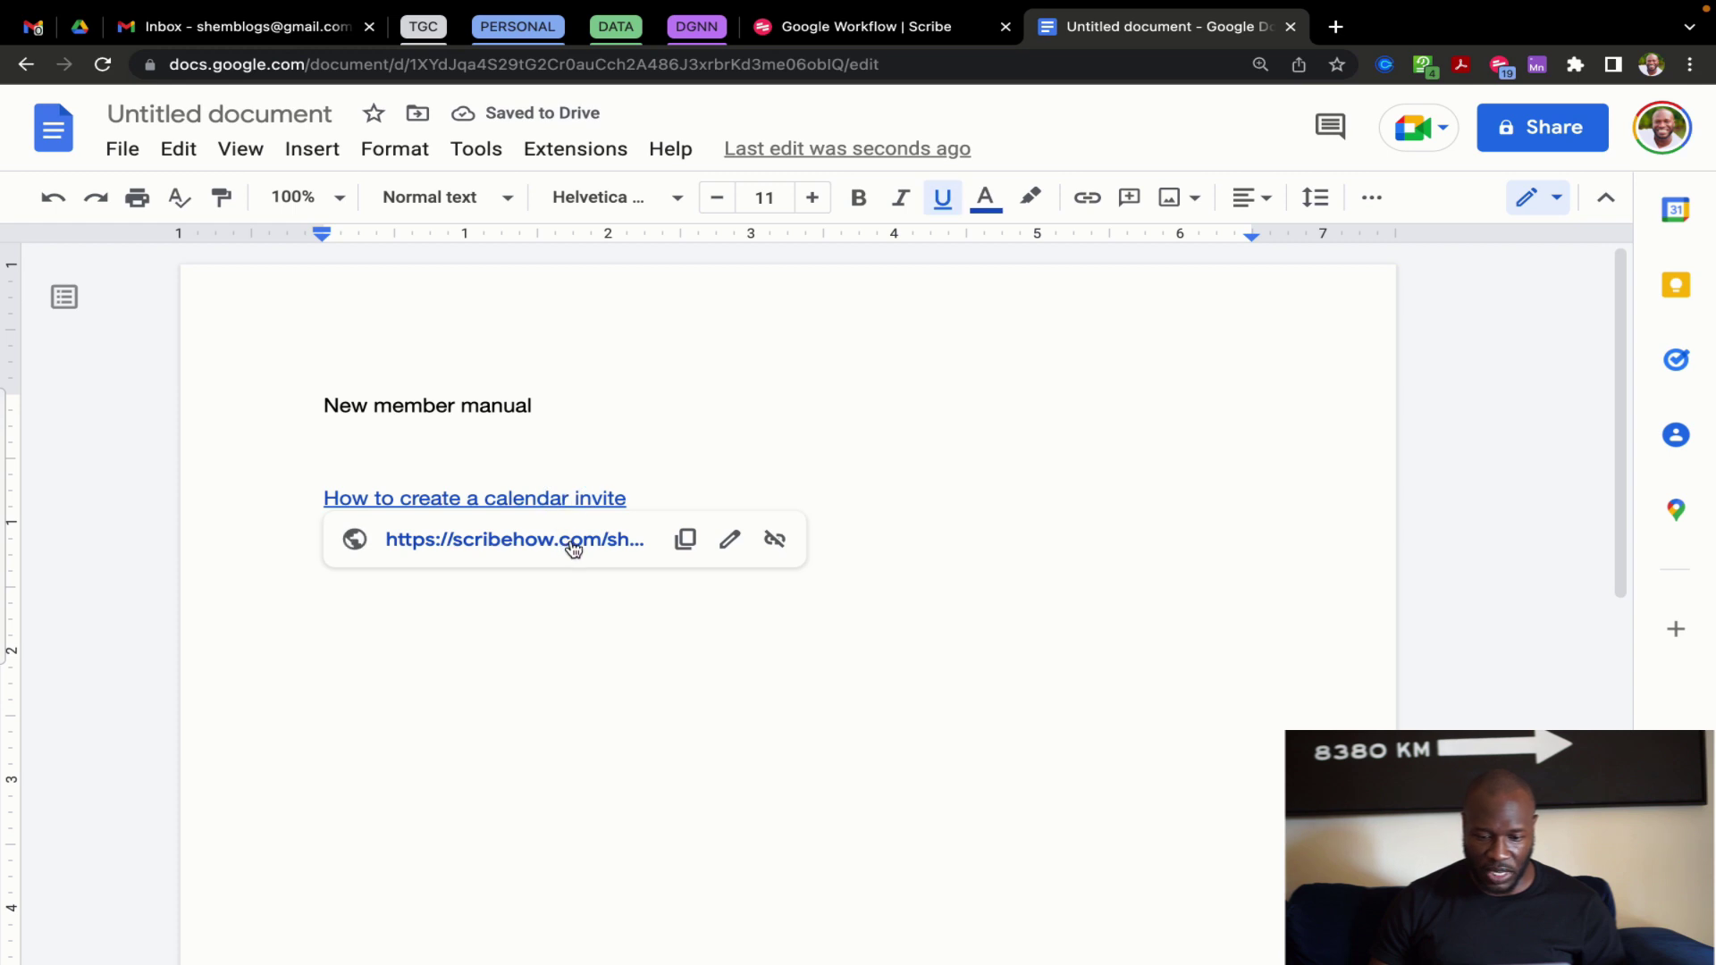
{"action": "left_click", "coordinate": [574, 540]}
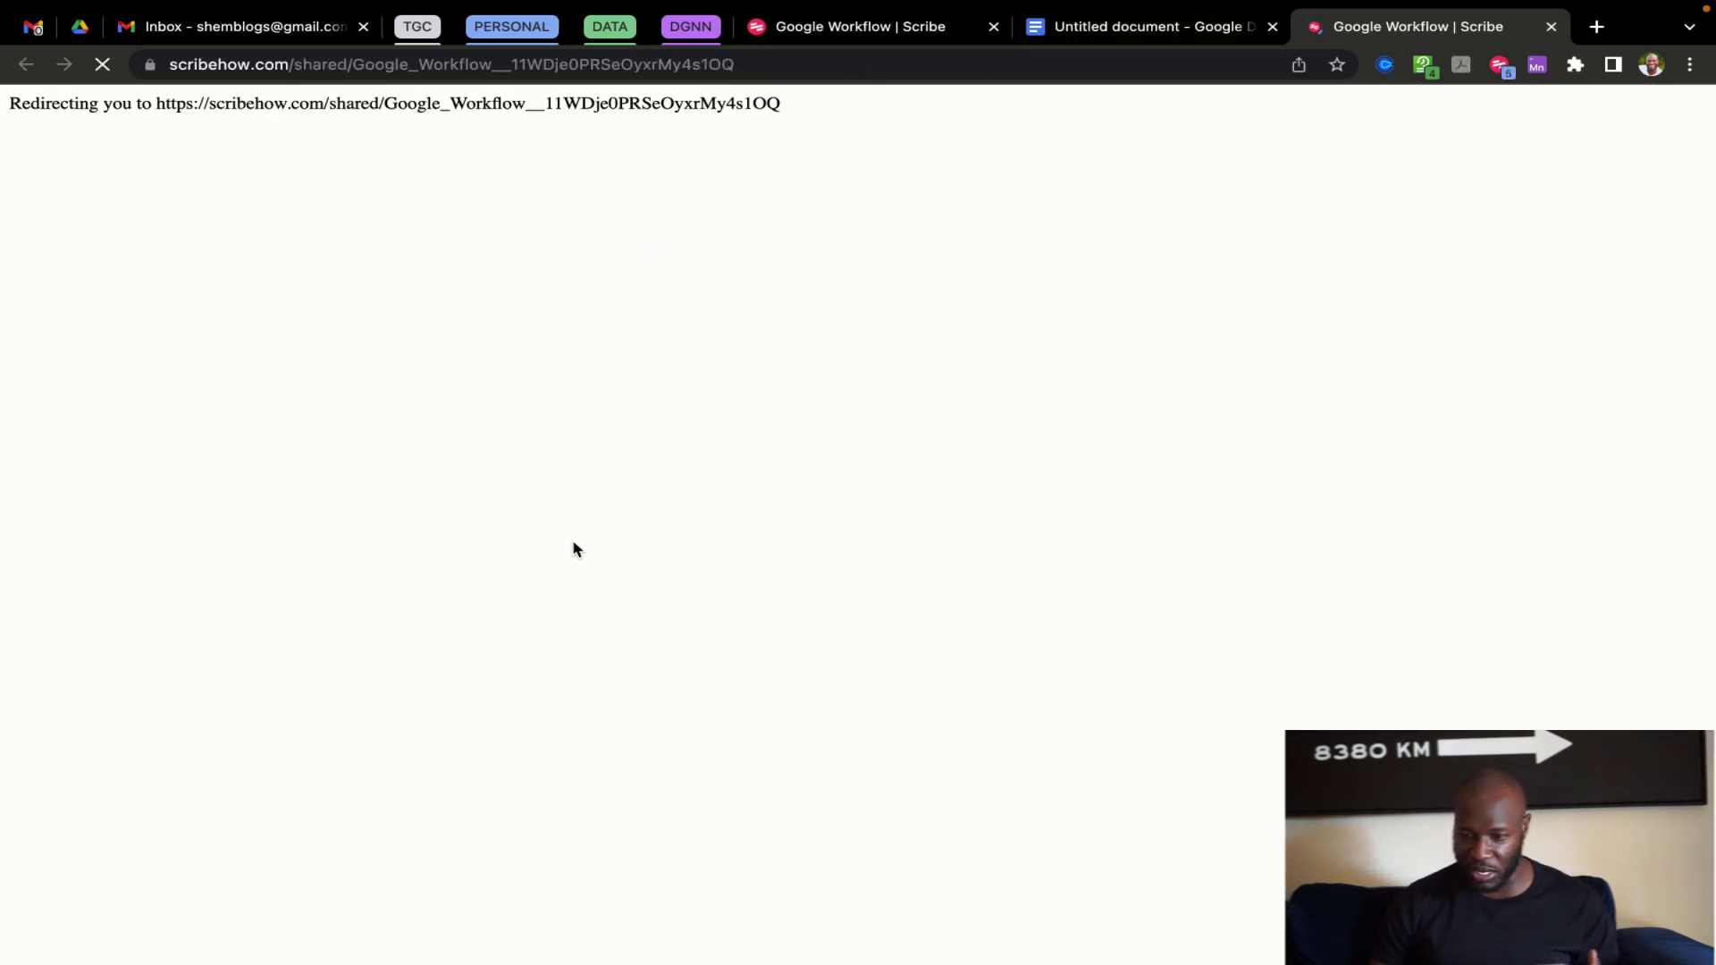
Skim the linked guide, then close its tab and the Google Doc tab
{"action": "scroll", "coordinate": [754, 701], "scroll_direction": "down", "scroll_amount": 15}
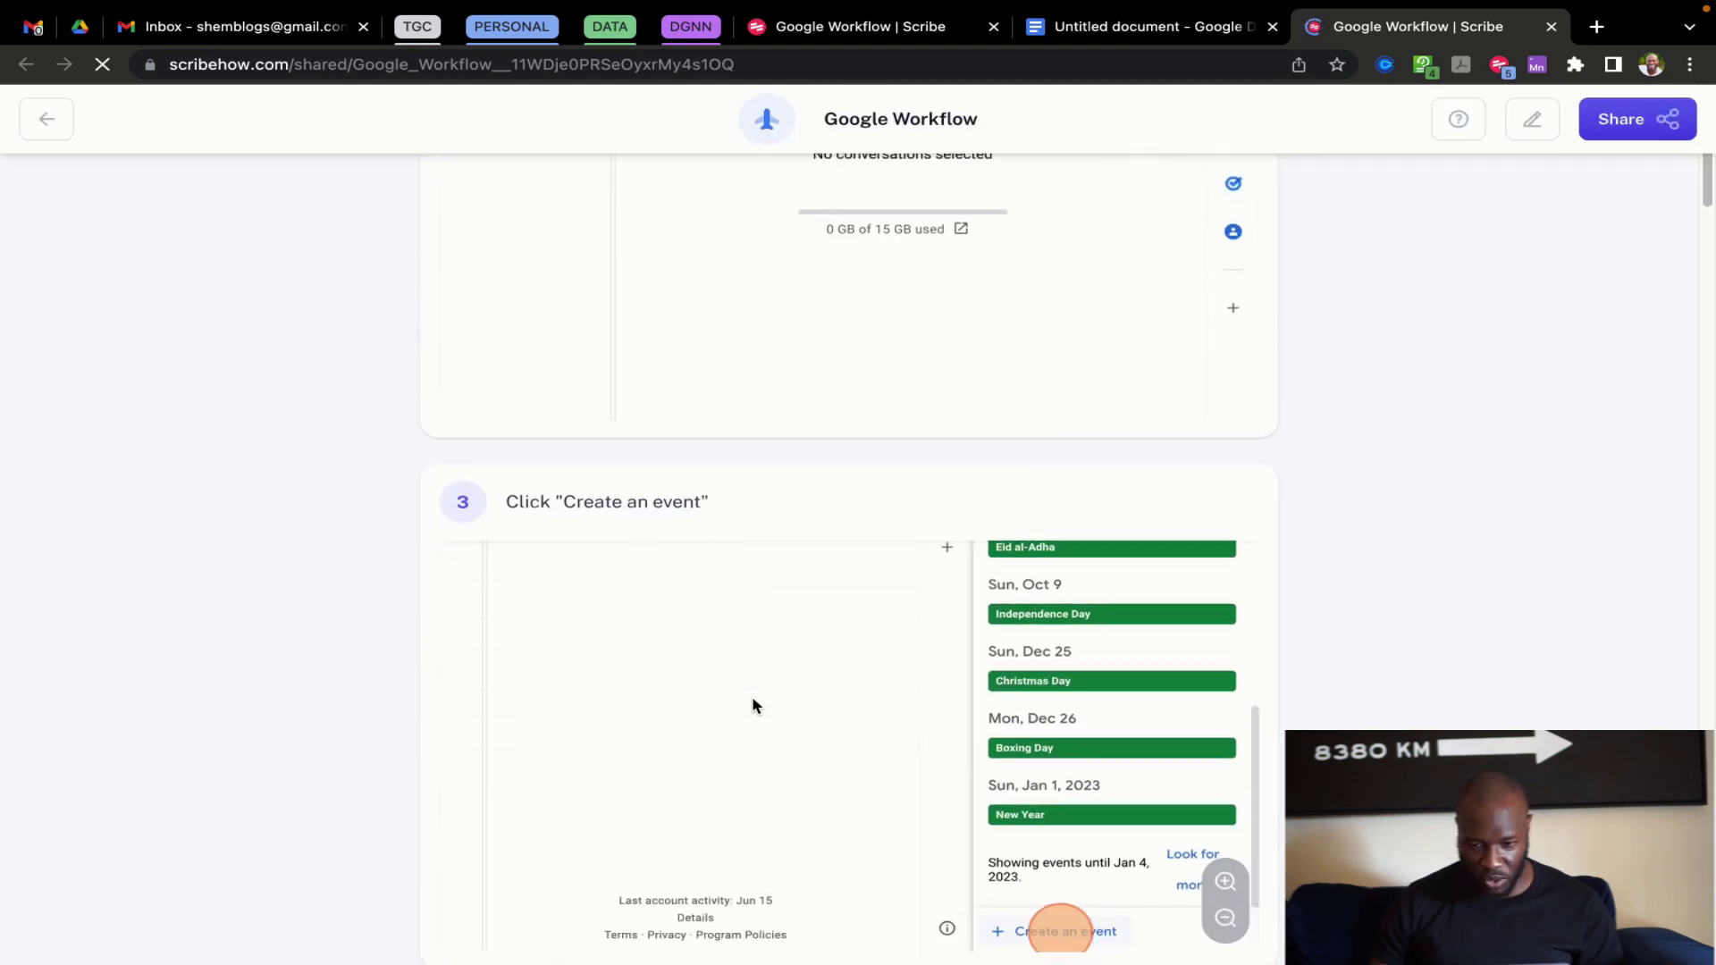
{"action": "scroll", "coordinate": [754, 705], "scroll_direction": "down", "scroll_amount": 15}
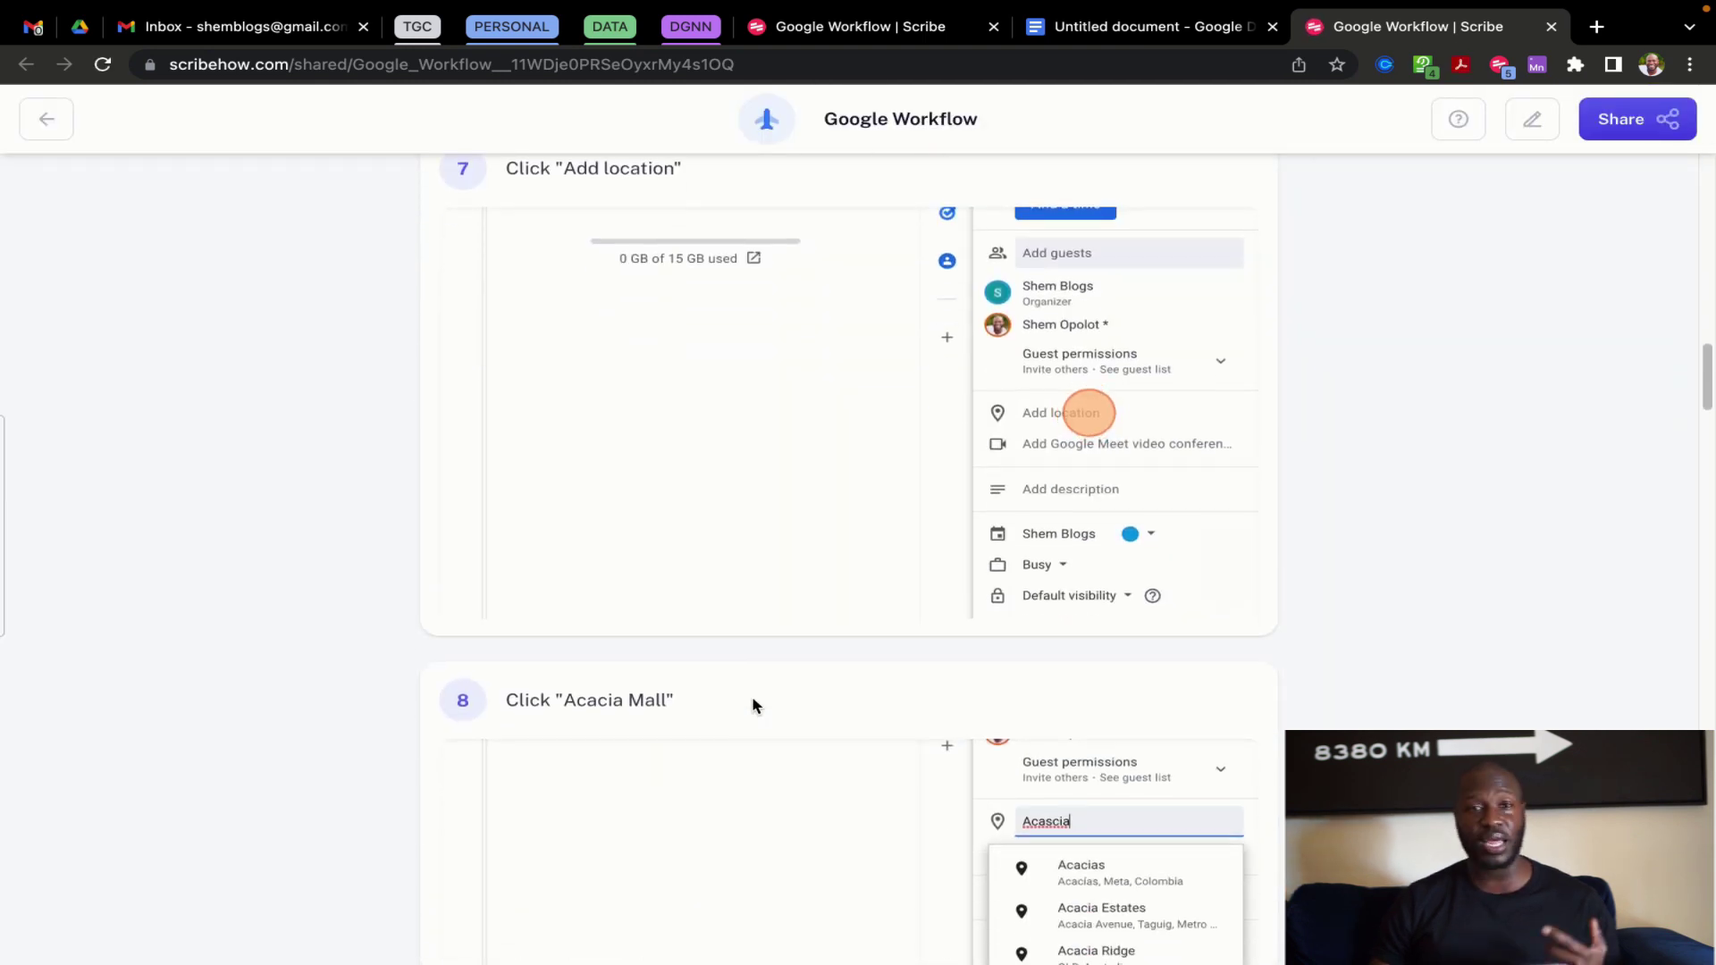
{"action": "scroll", "coordinate": [826, 581], "scroll_direction": "up", "scroll_amount": 20}
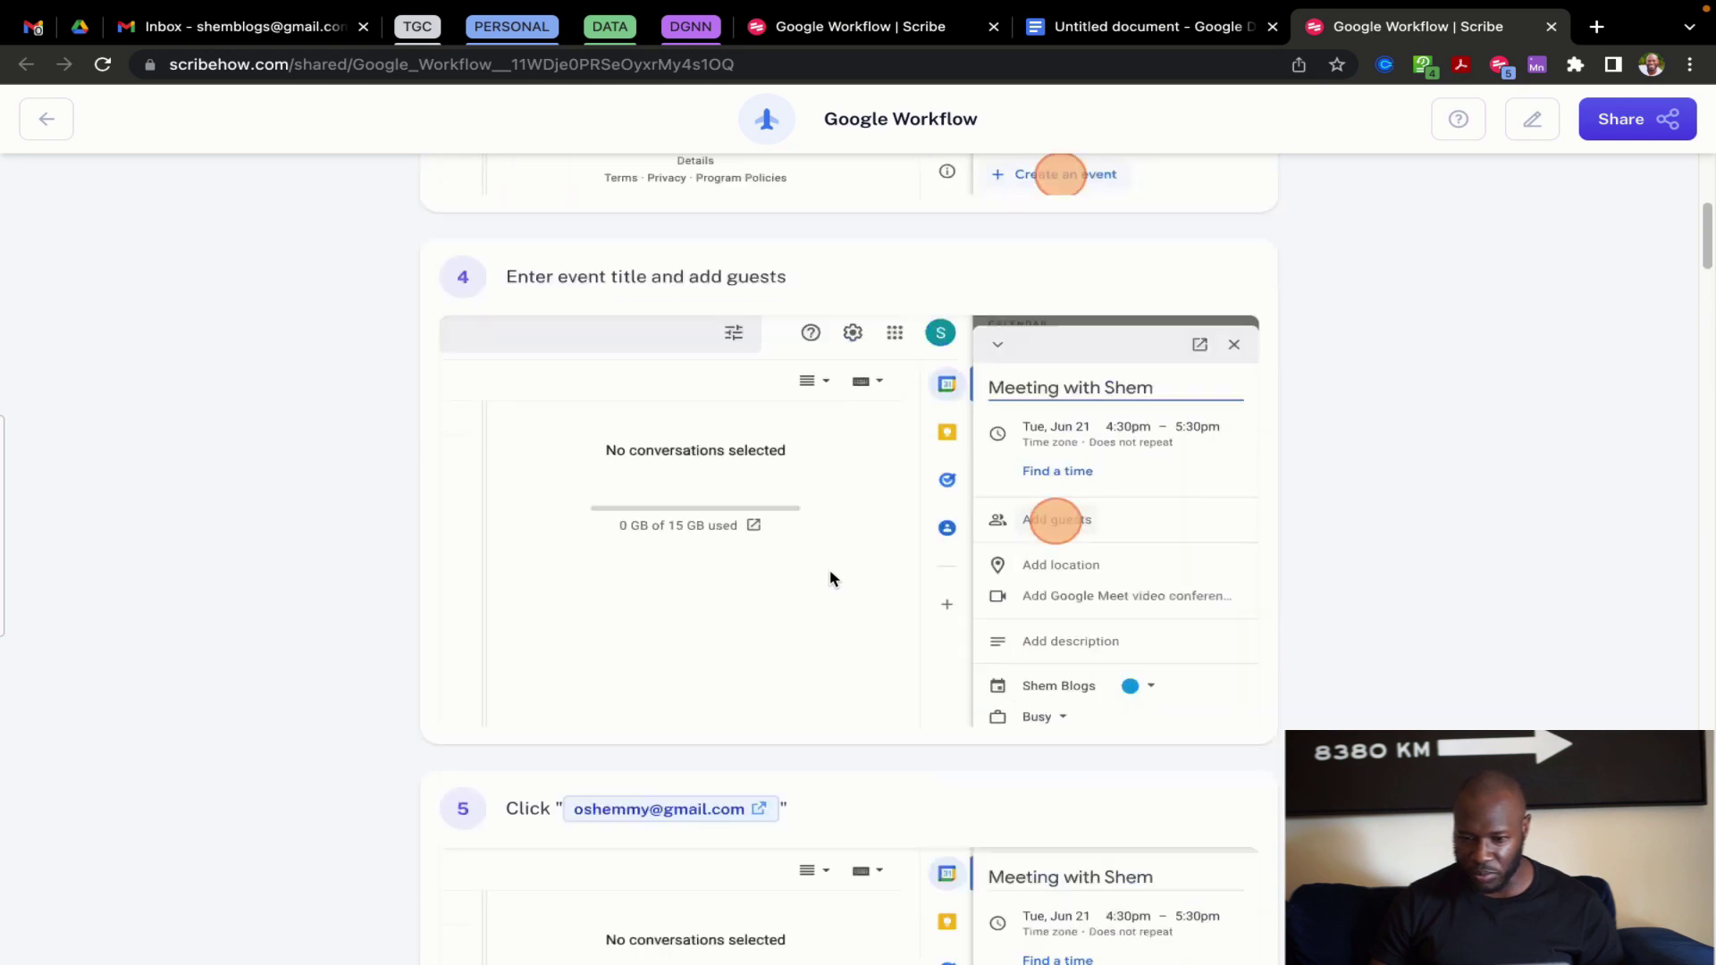
{"action": "key", "text": "super+w"}
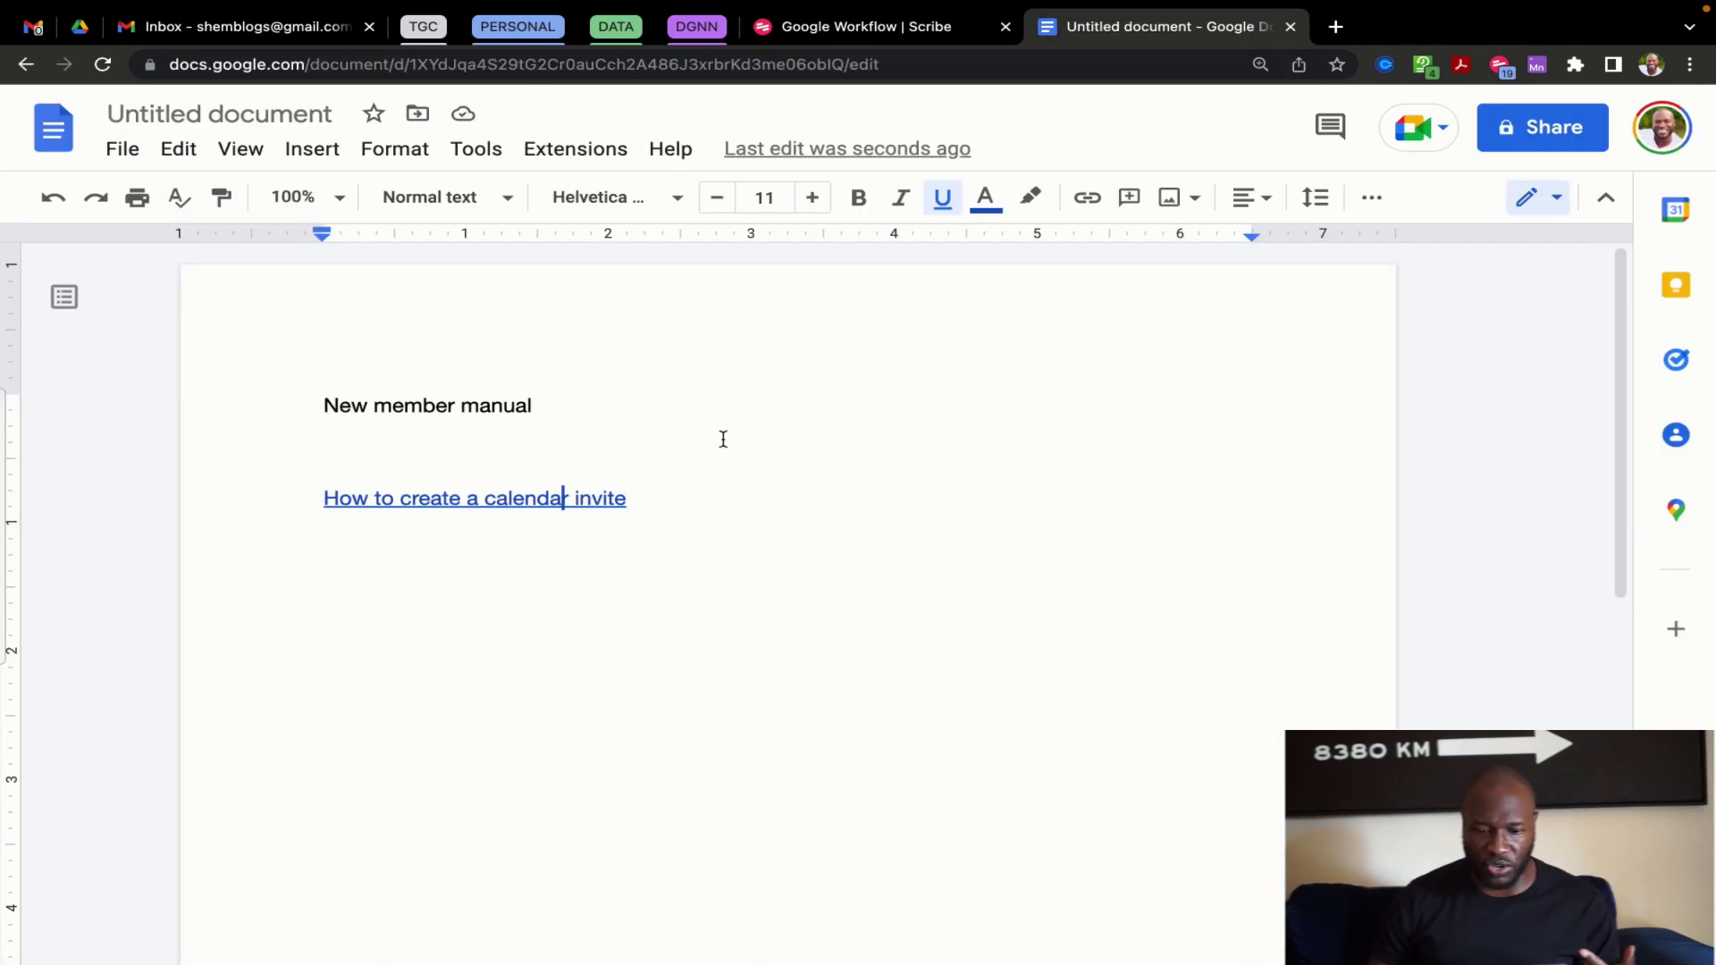
{"action": "key", "text": "super+w"}
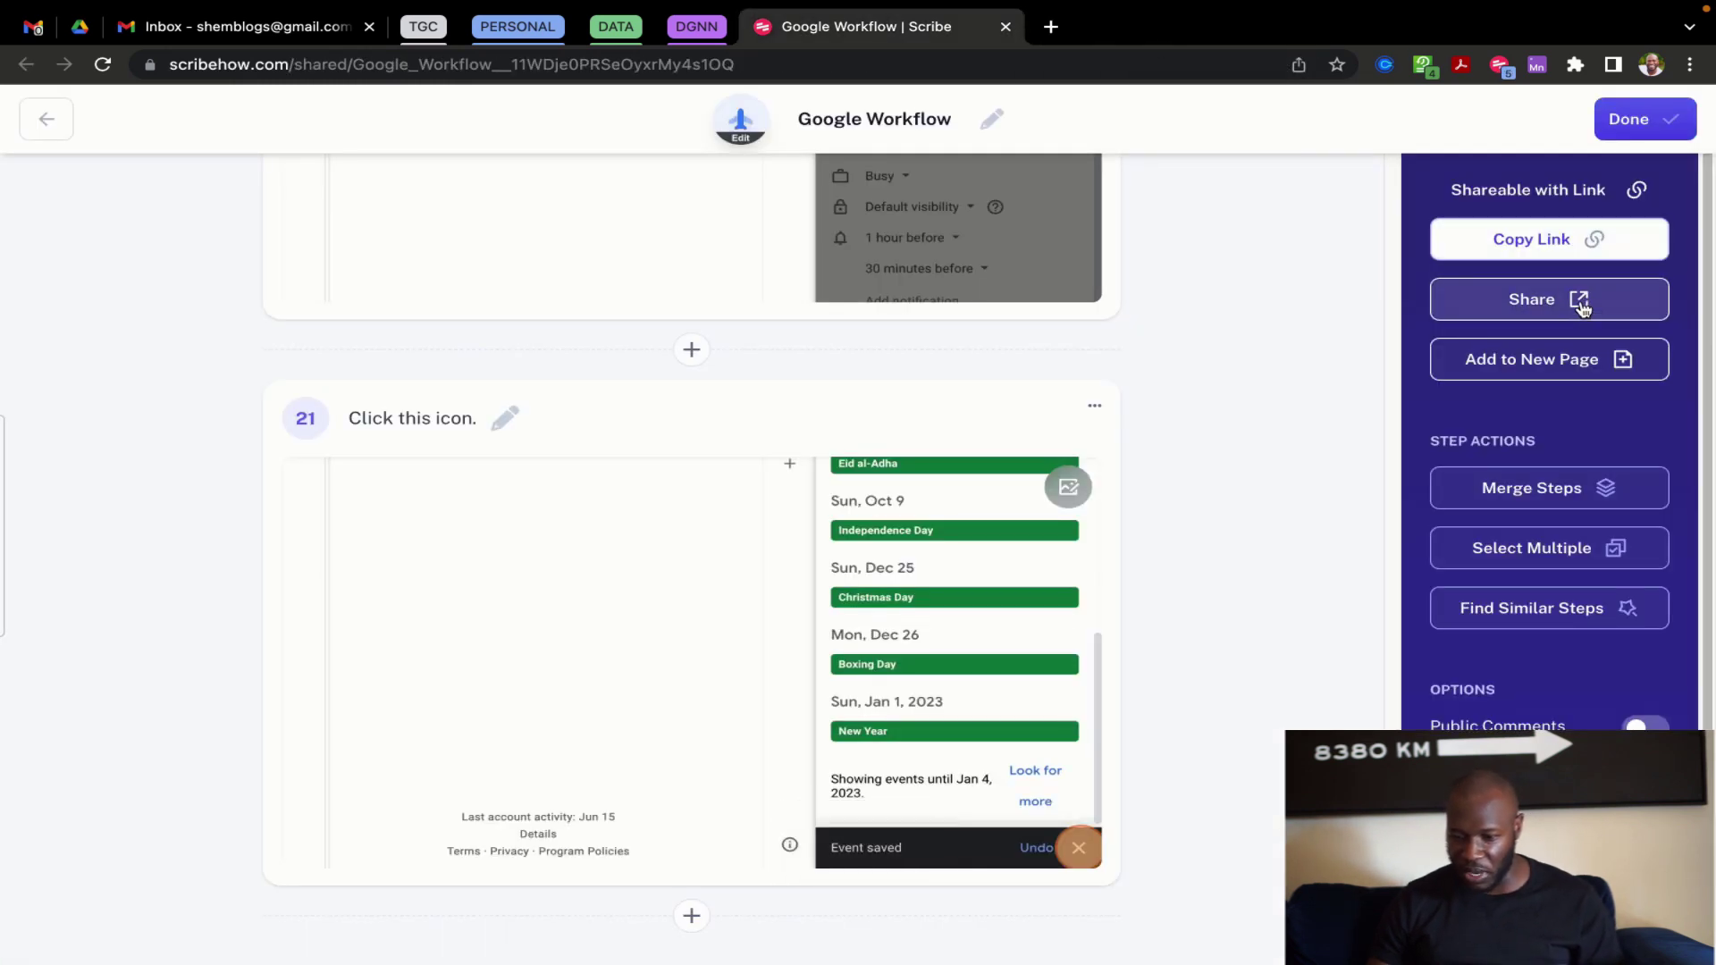
Review the guide's PDF, HTML, Markdown and Confluence exports, then its iframe Smart Embed code
{"action": "left_click", "coordinate": [1581, 306]}
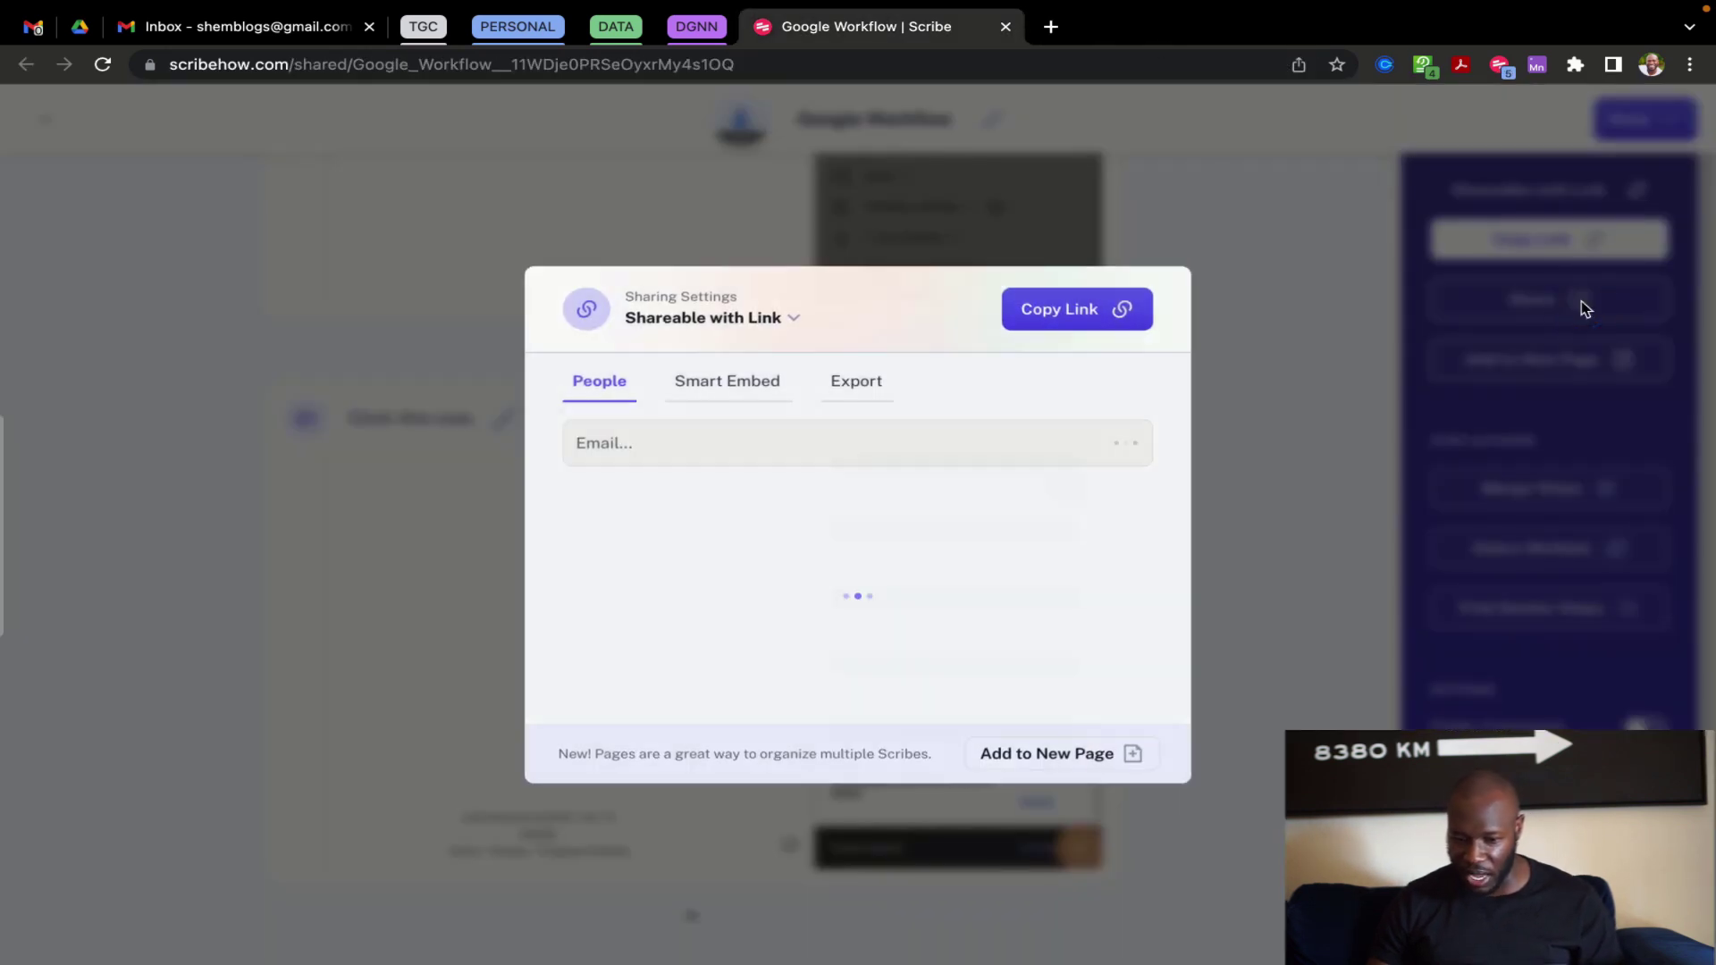
{"action": "left_click", "coordinate": [869, 382]}
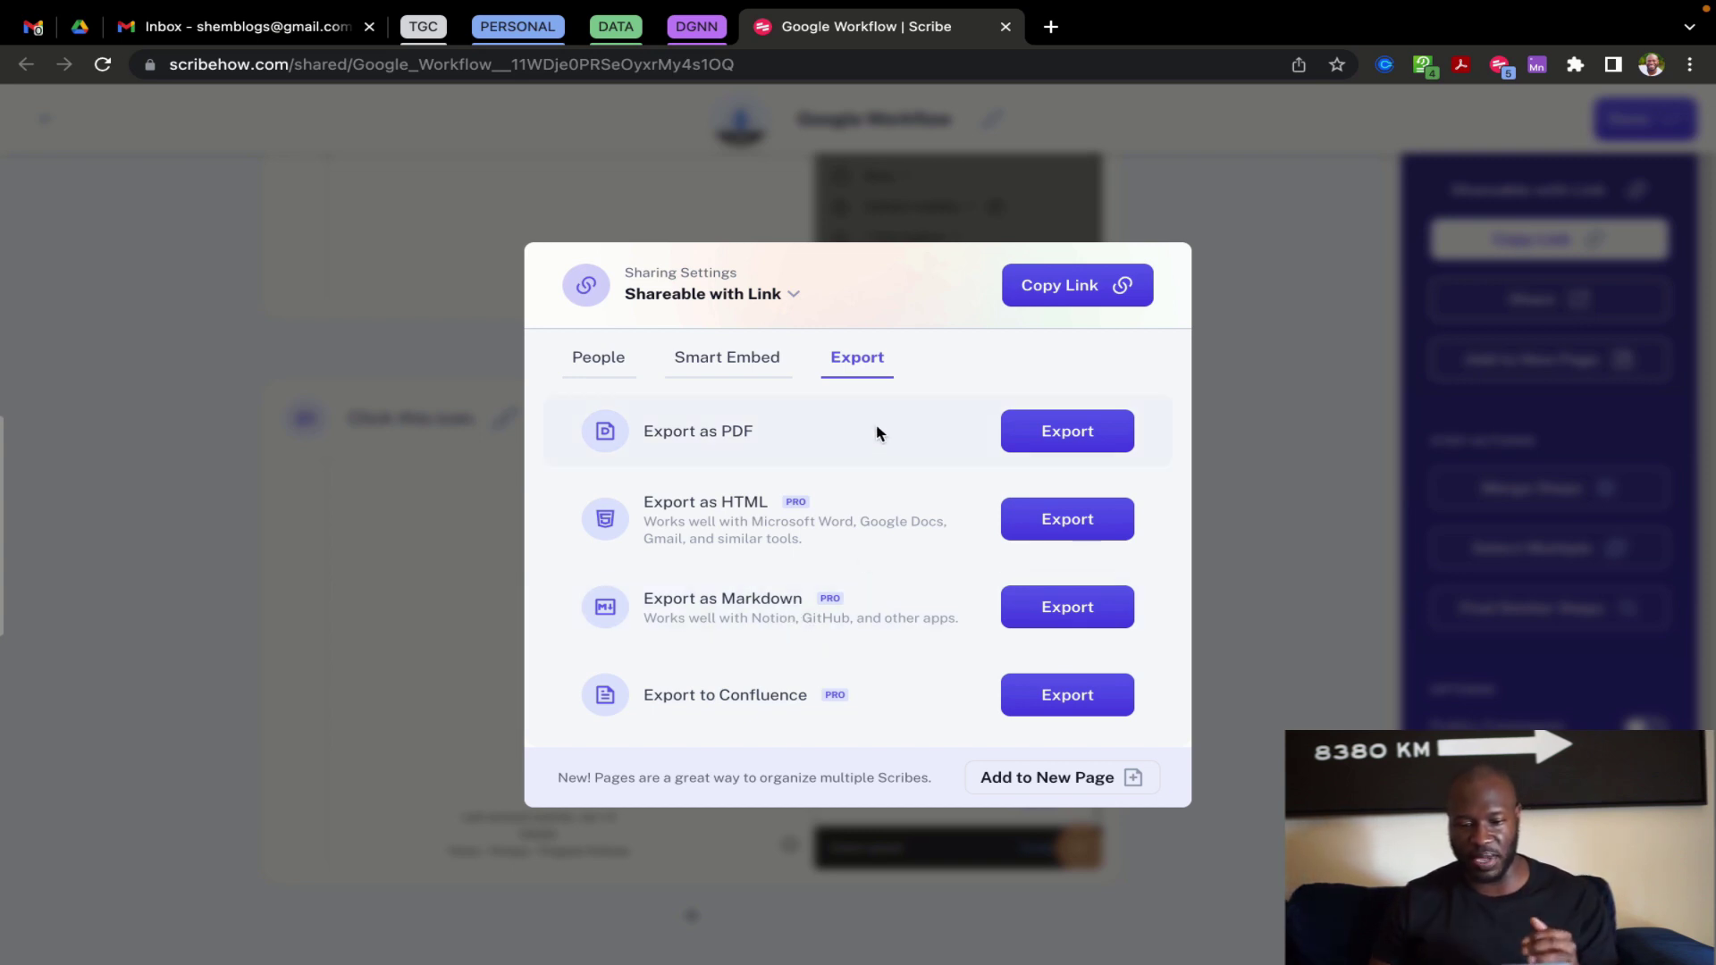
{"action": "left_click", "coordinate": [722, 357]}
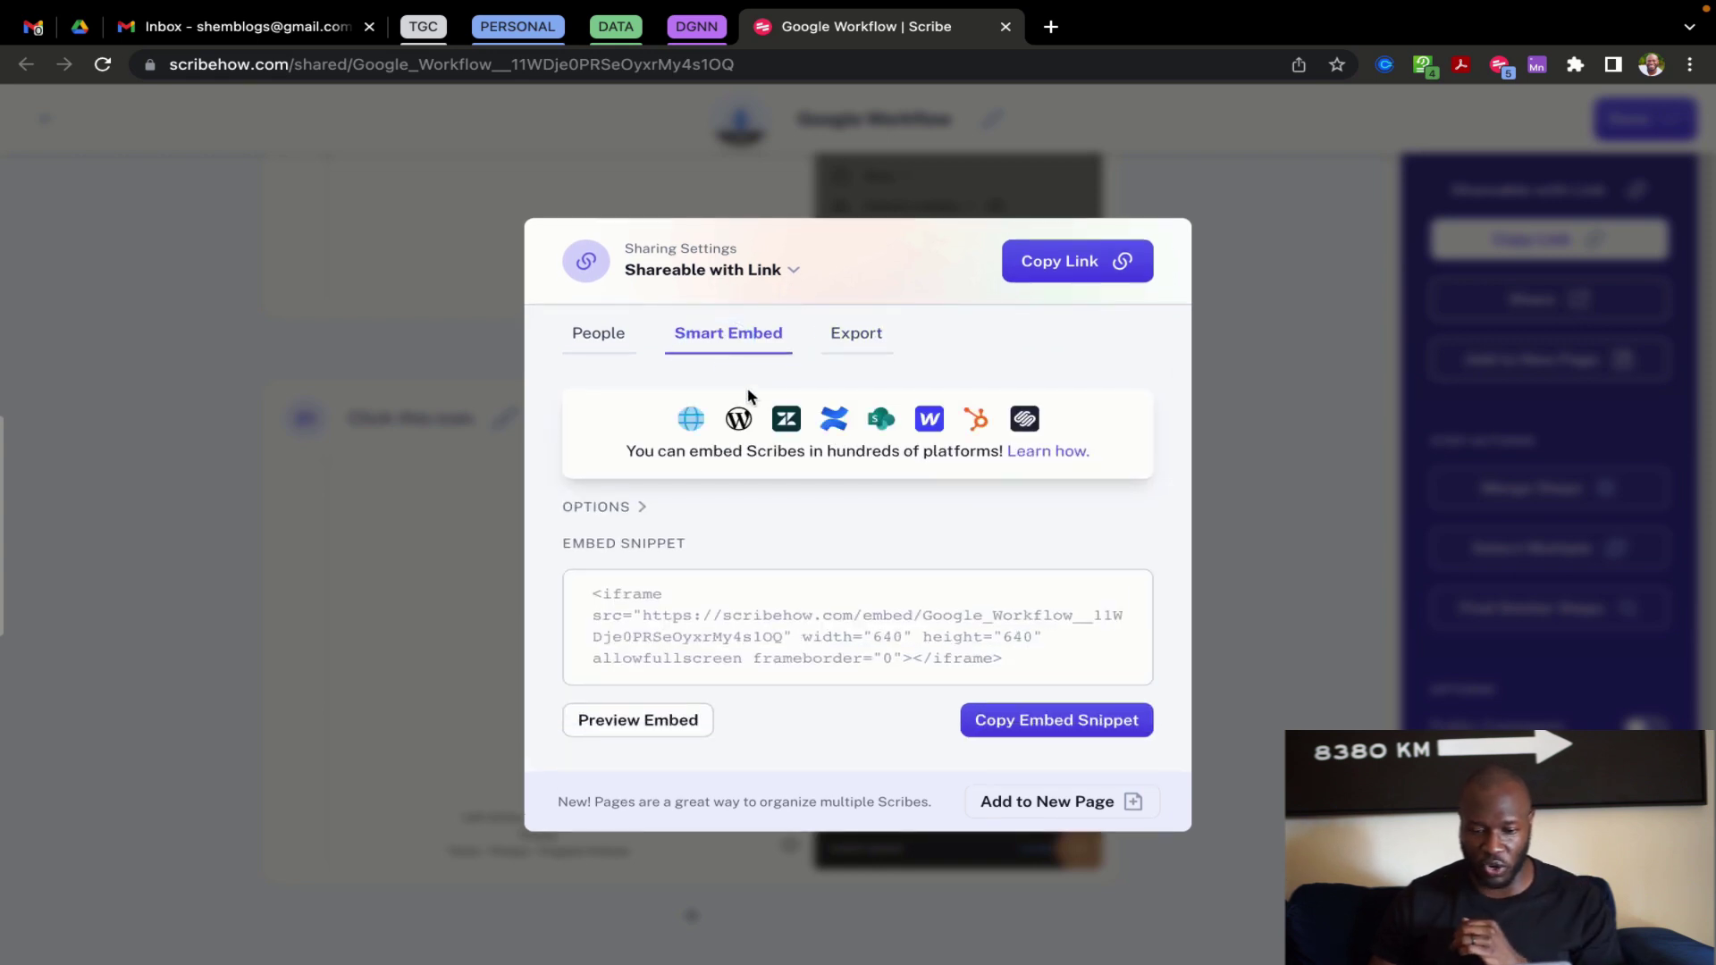
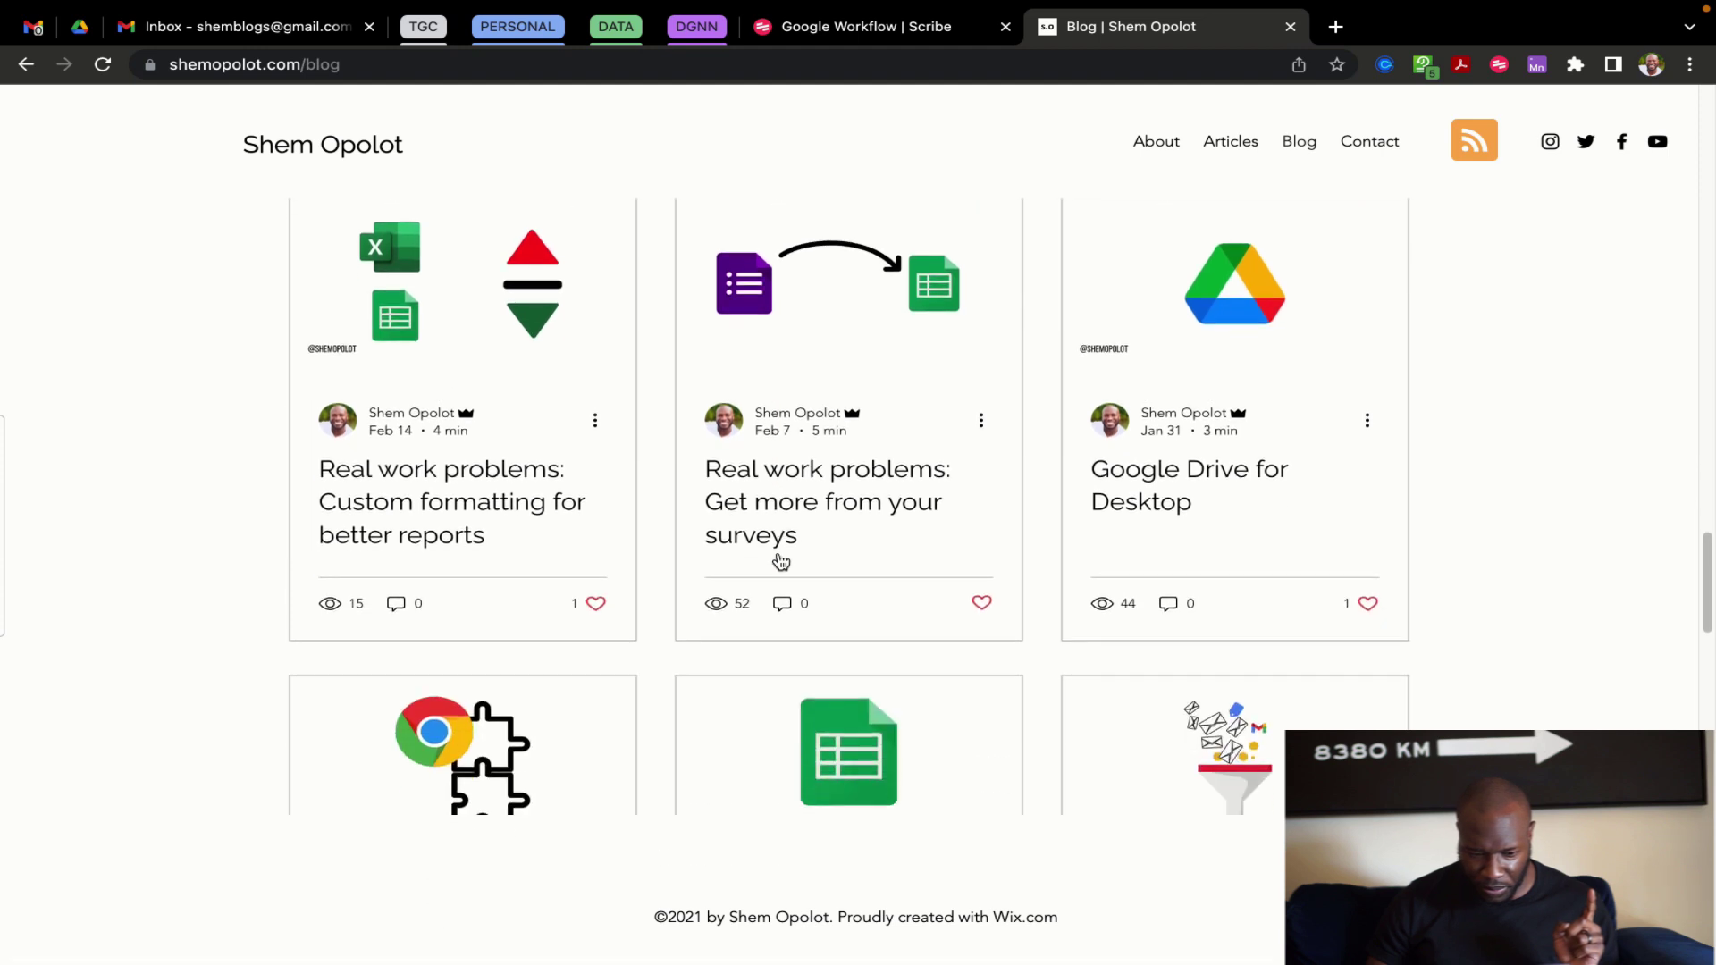
Open the 'Calculate your simple loan payments' post and scroll down to its embedded Scribe guide
{"action": "scroll", "coordinate": [781, 563], "scroll_direction": "up", "scroll_amount": 9}
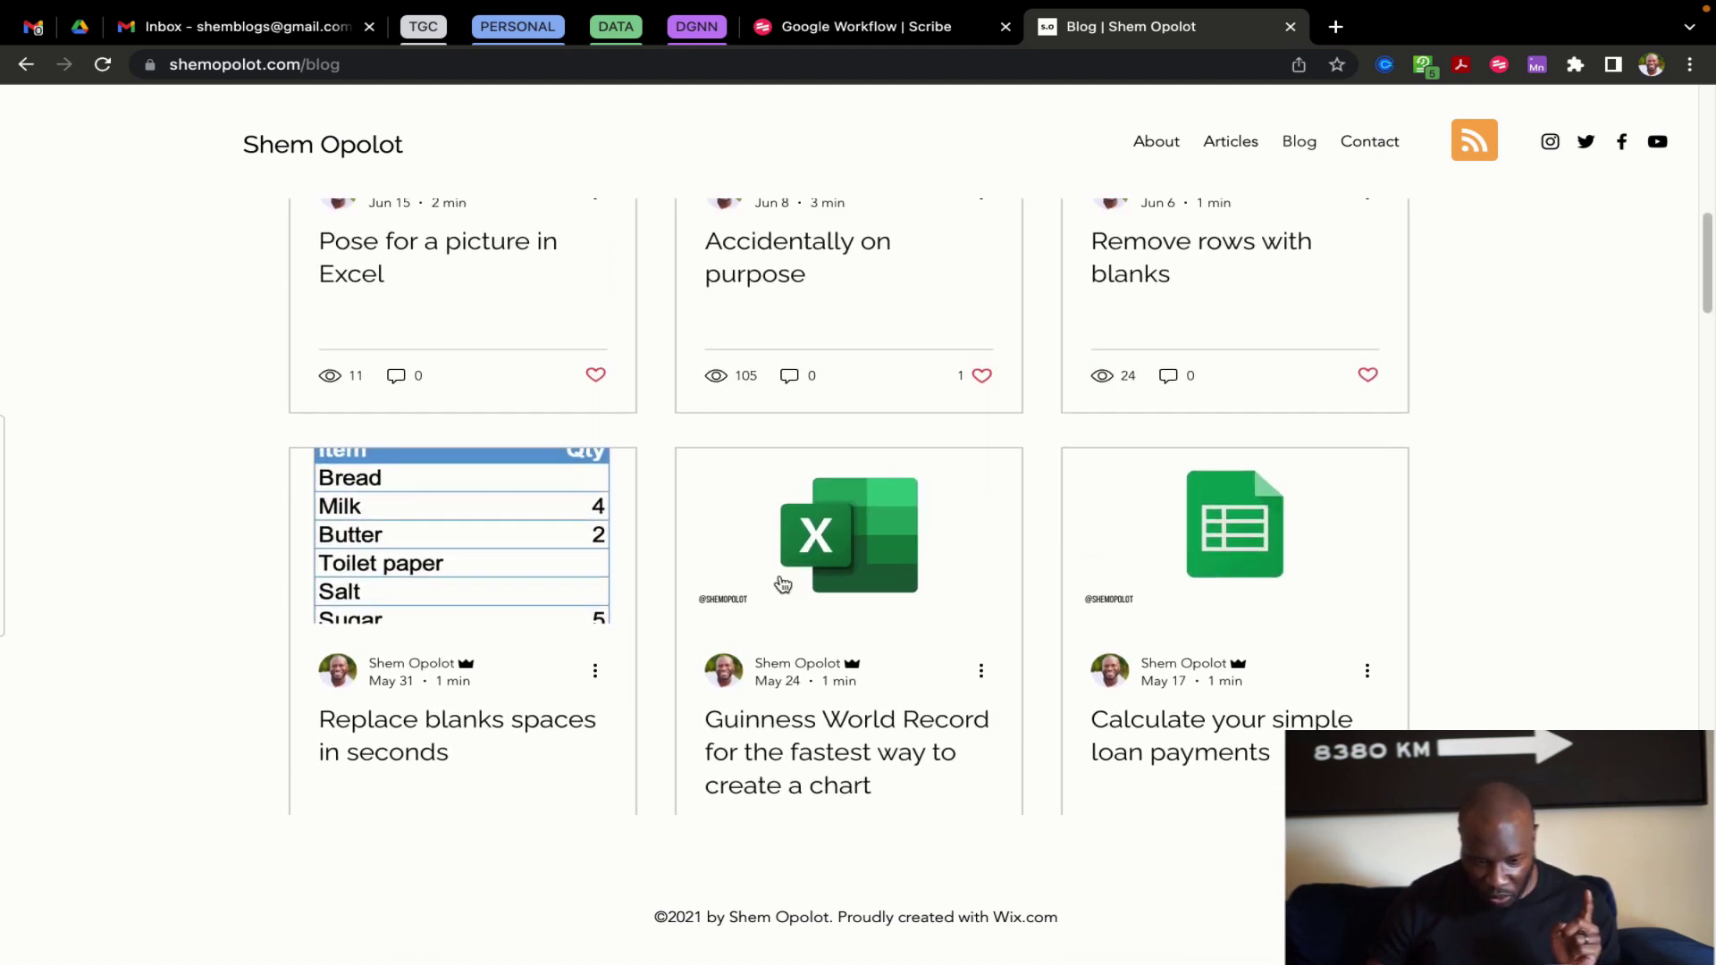
{"action": "scroll", "coordinate": [781, 583], "scroll_direction": "up", "scroll_amount": 3}
{"action": "scroll", "coordinate": [781, 582], "scroll_direction": "down", "scroll_amount": 8}
{"action": "scroll", "coordinate": [781, 582], "scroll_direction": "down", "scroll_amount": 4}
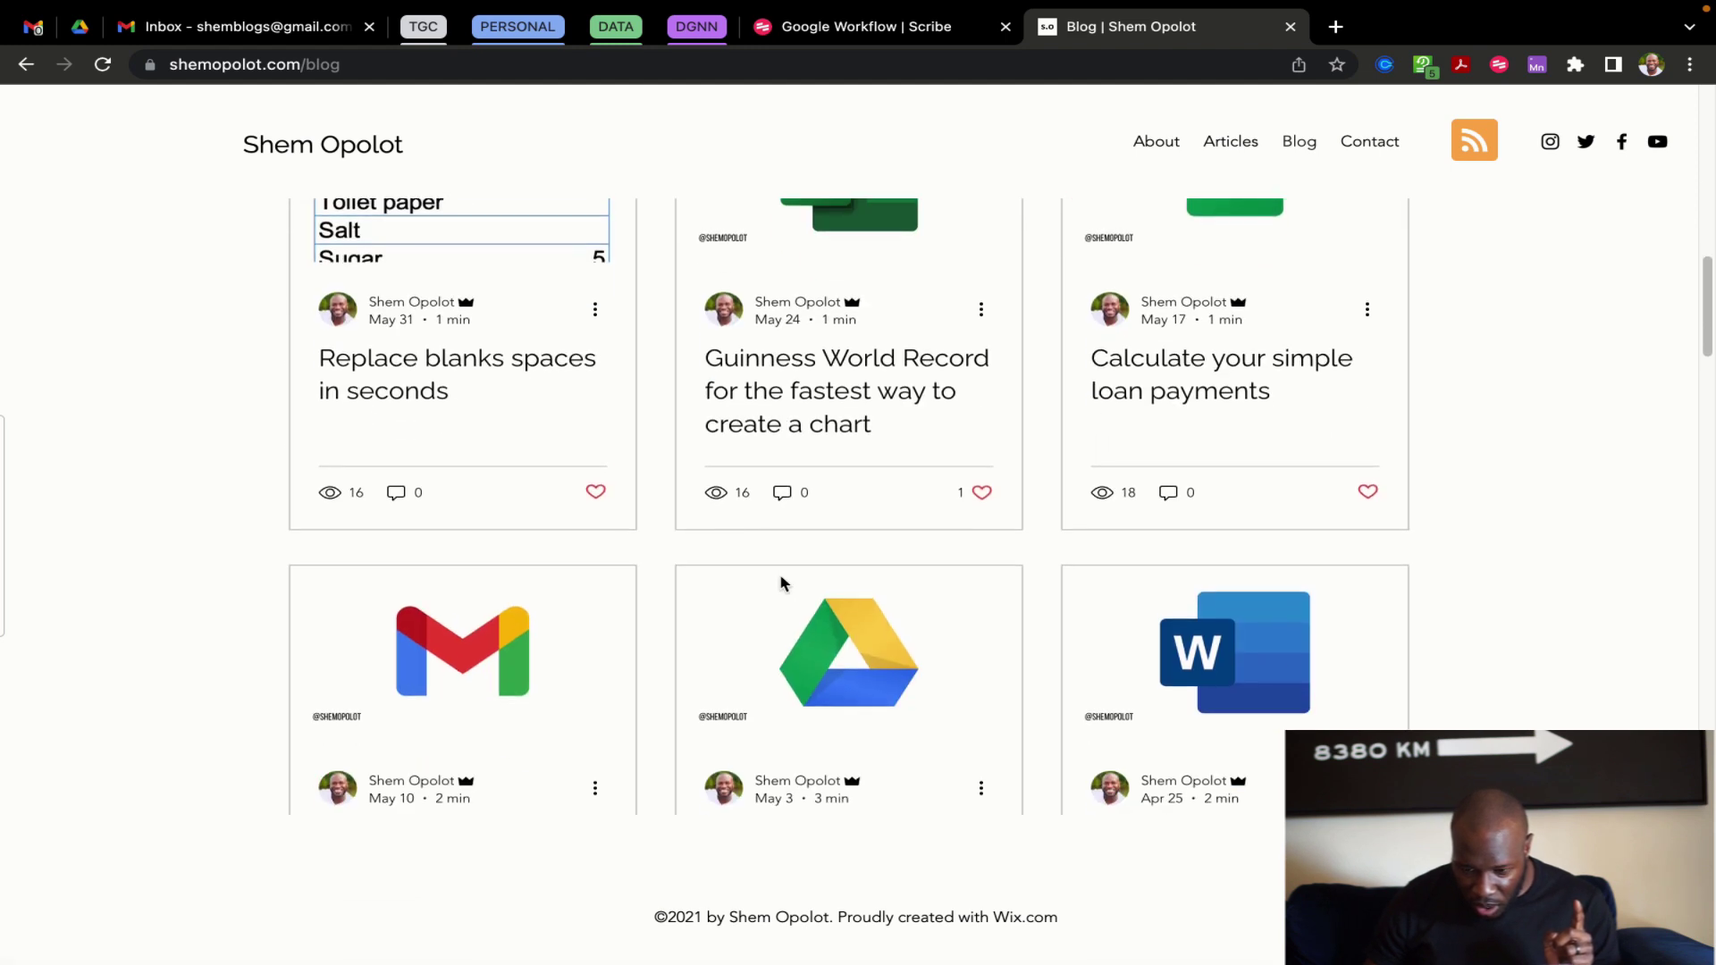
{"action": "left_click", "coordinate": [1273, 364]}
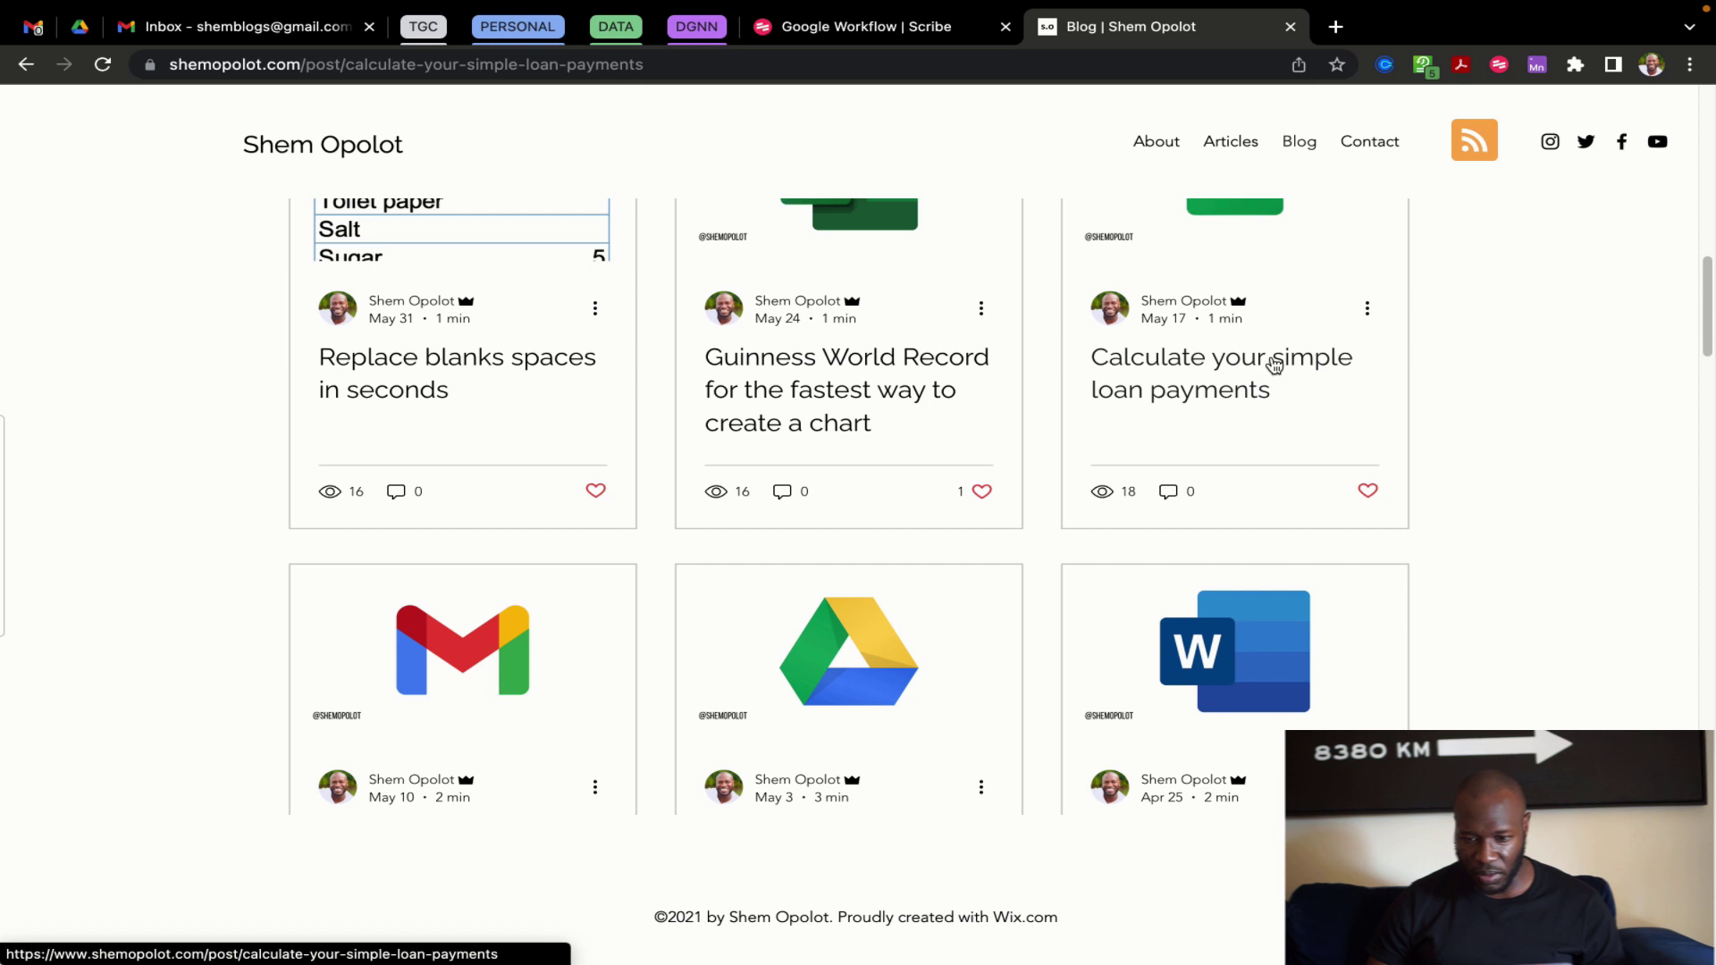
{"action": "left_click", "coordinate": [1273, 364]}
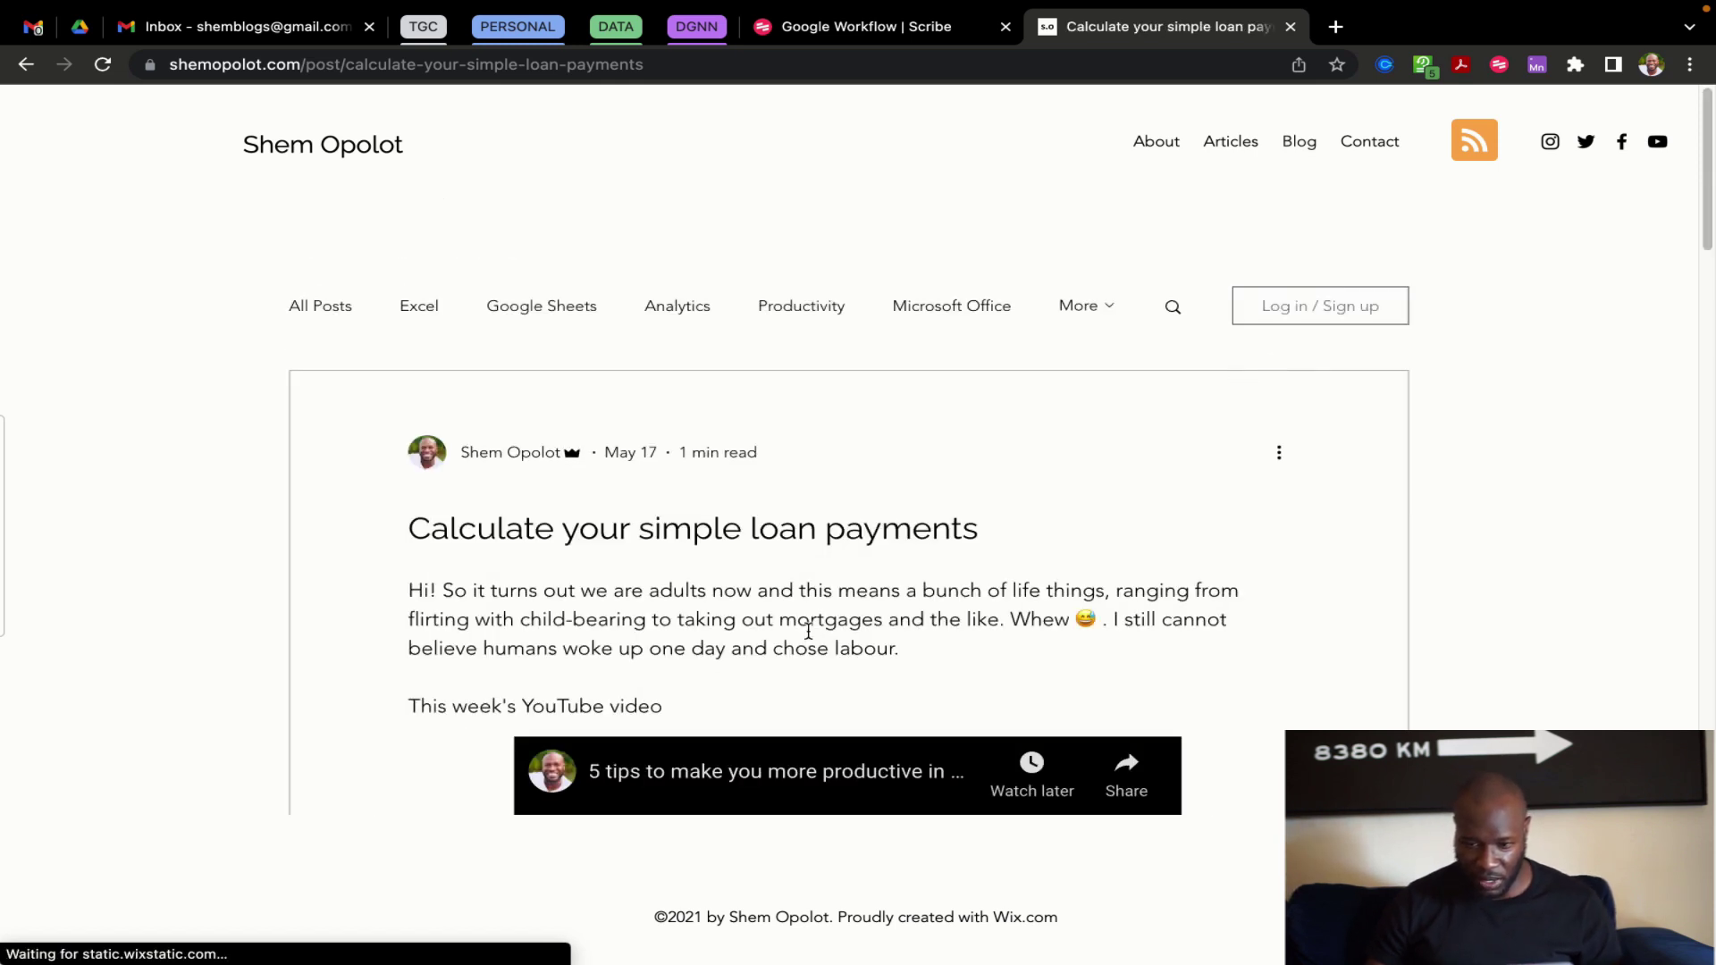
{"action": "scroll", "coordinate": [810, 635], "scroll_direction": "down", "scroll_amount": 1}
{"action": "scroll", "coordinate": [810, 635], "scroll_direction": "down", "scroll_amount": 8}
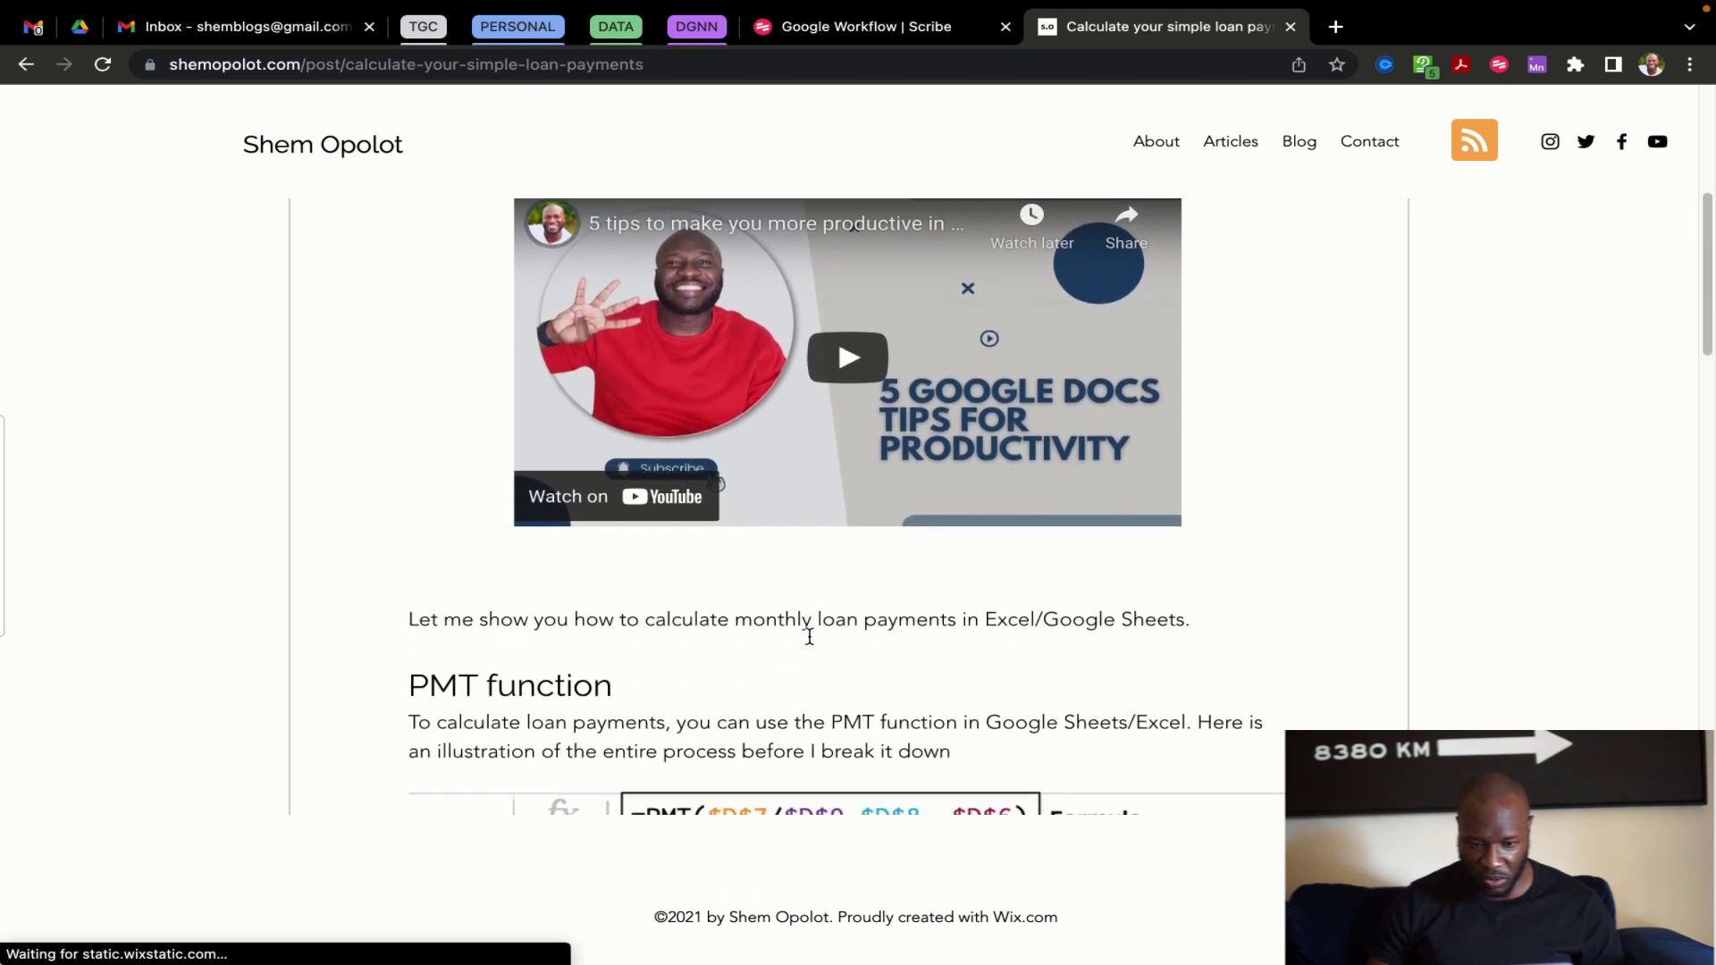
{"action": "scroll", "coordinate": [811, 644], "scroll_direction": "down", "scroll_amount": 9}
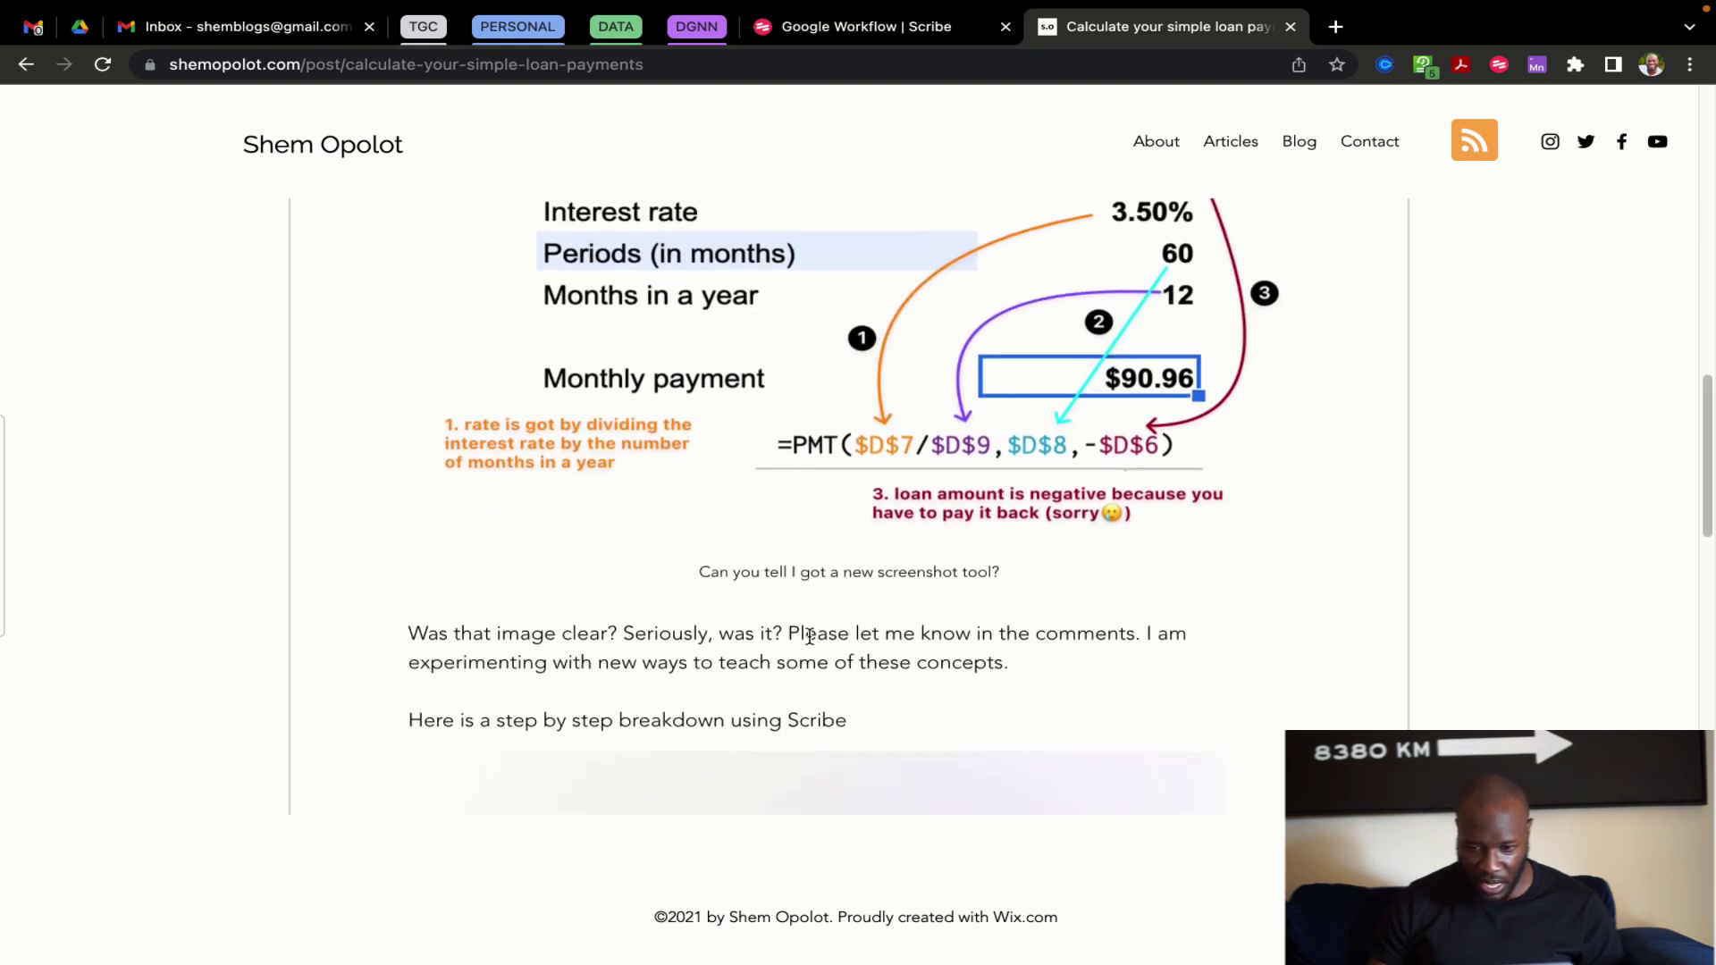
{"action": "scroll", "coordinate": [809, 637], "scroll_direction": "down", "scroll_amount": 4}
{"action": "scroll", "coordinate": [809, 637], "scroll_direction": "up", "scroll_amount": 1}
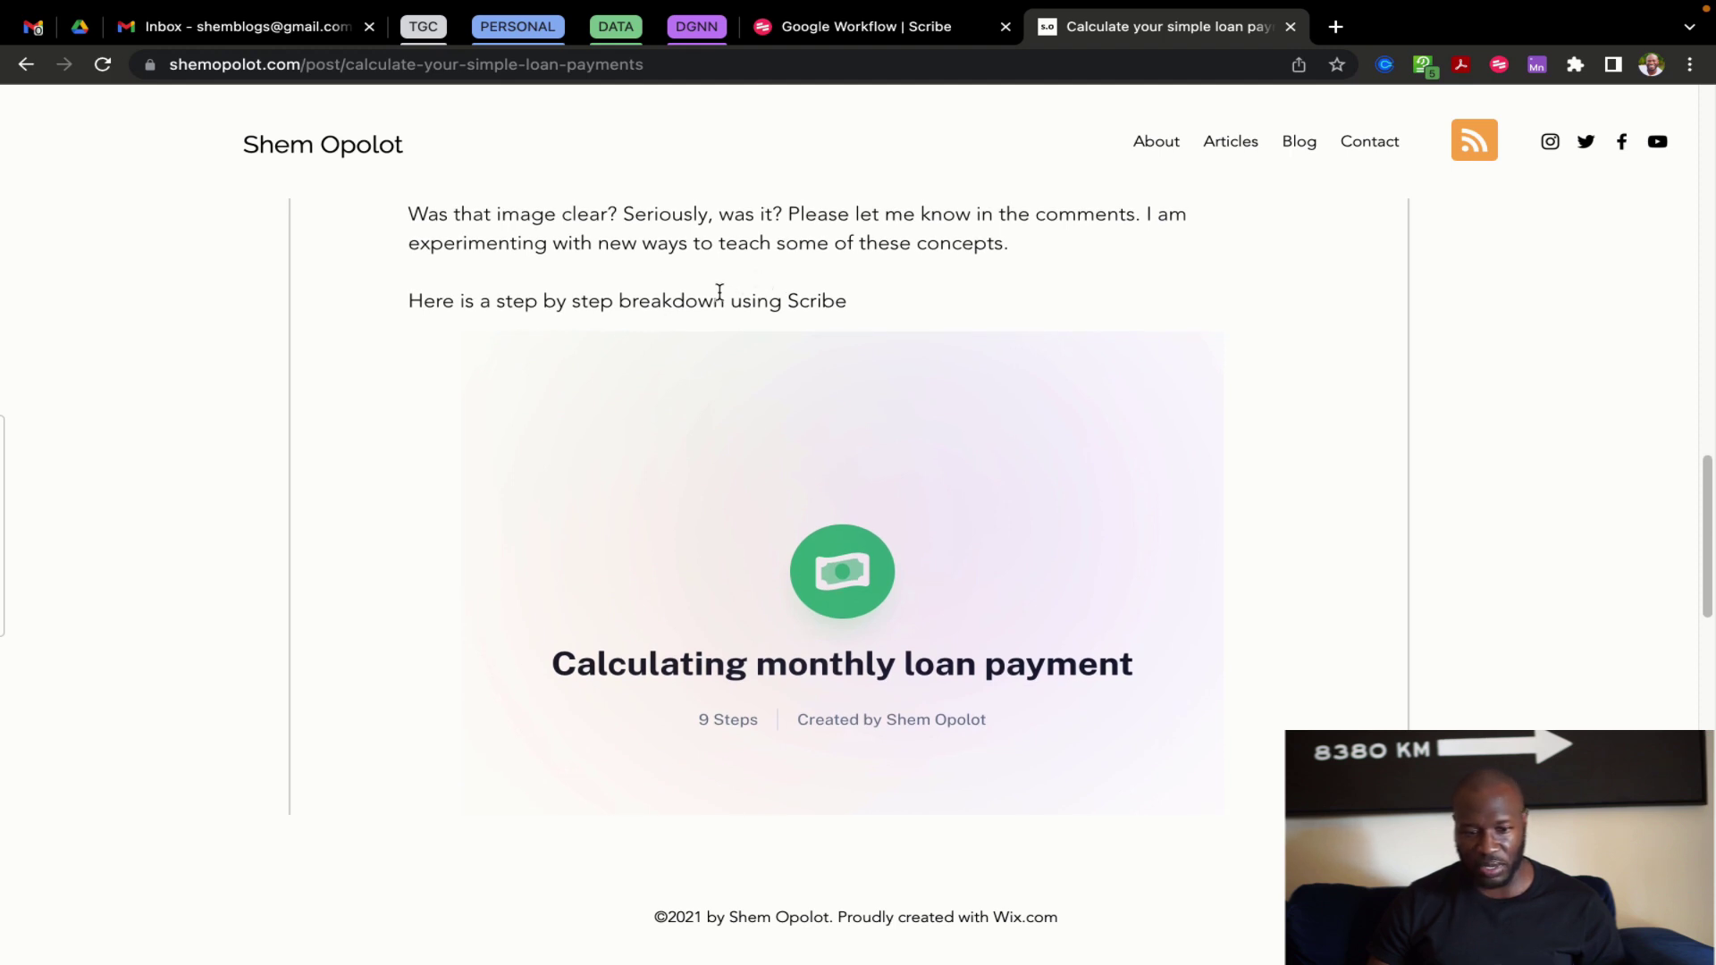
Copy the guide's iframe embed snippet from Scribe's Smart Embed settings and return to the post
{"action": "left_click", "coordinate": [820, 38]}
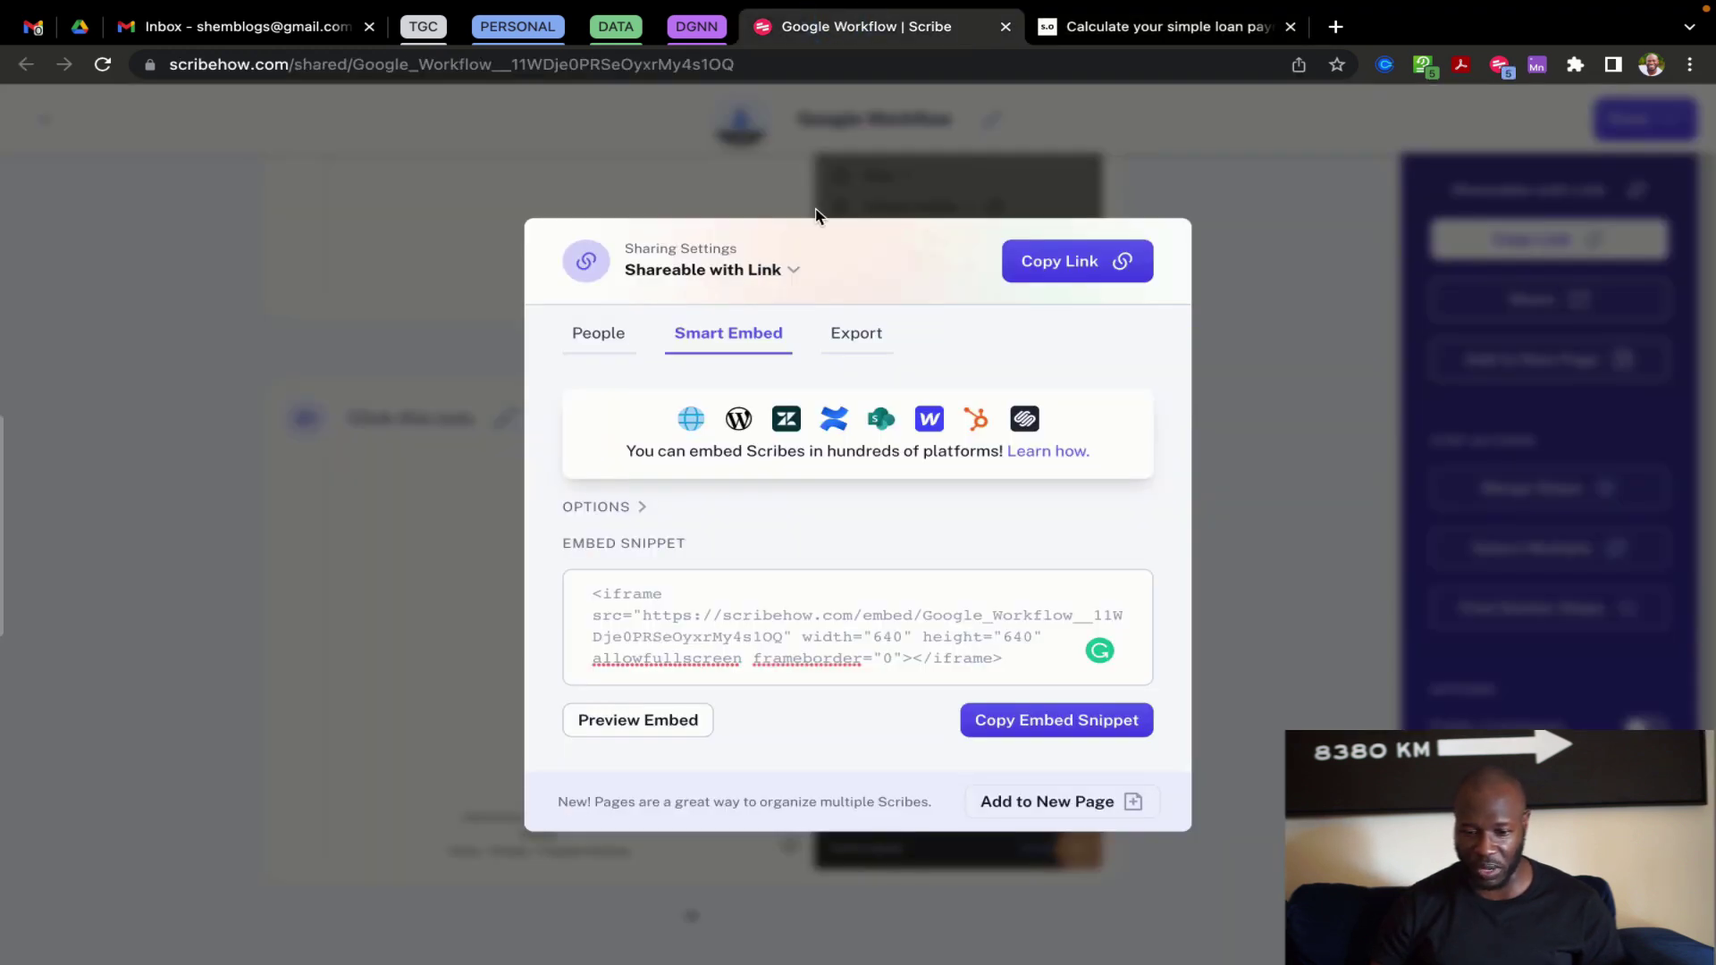
{"action": "left_click", "coordinate": [1062, 731]}
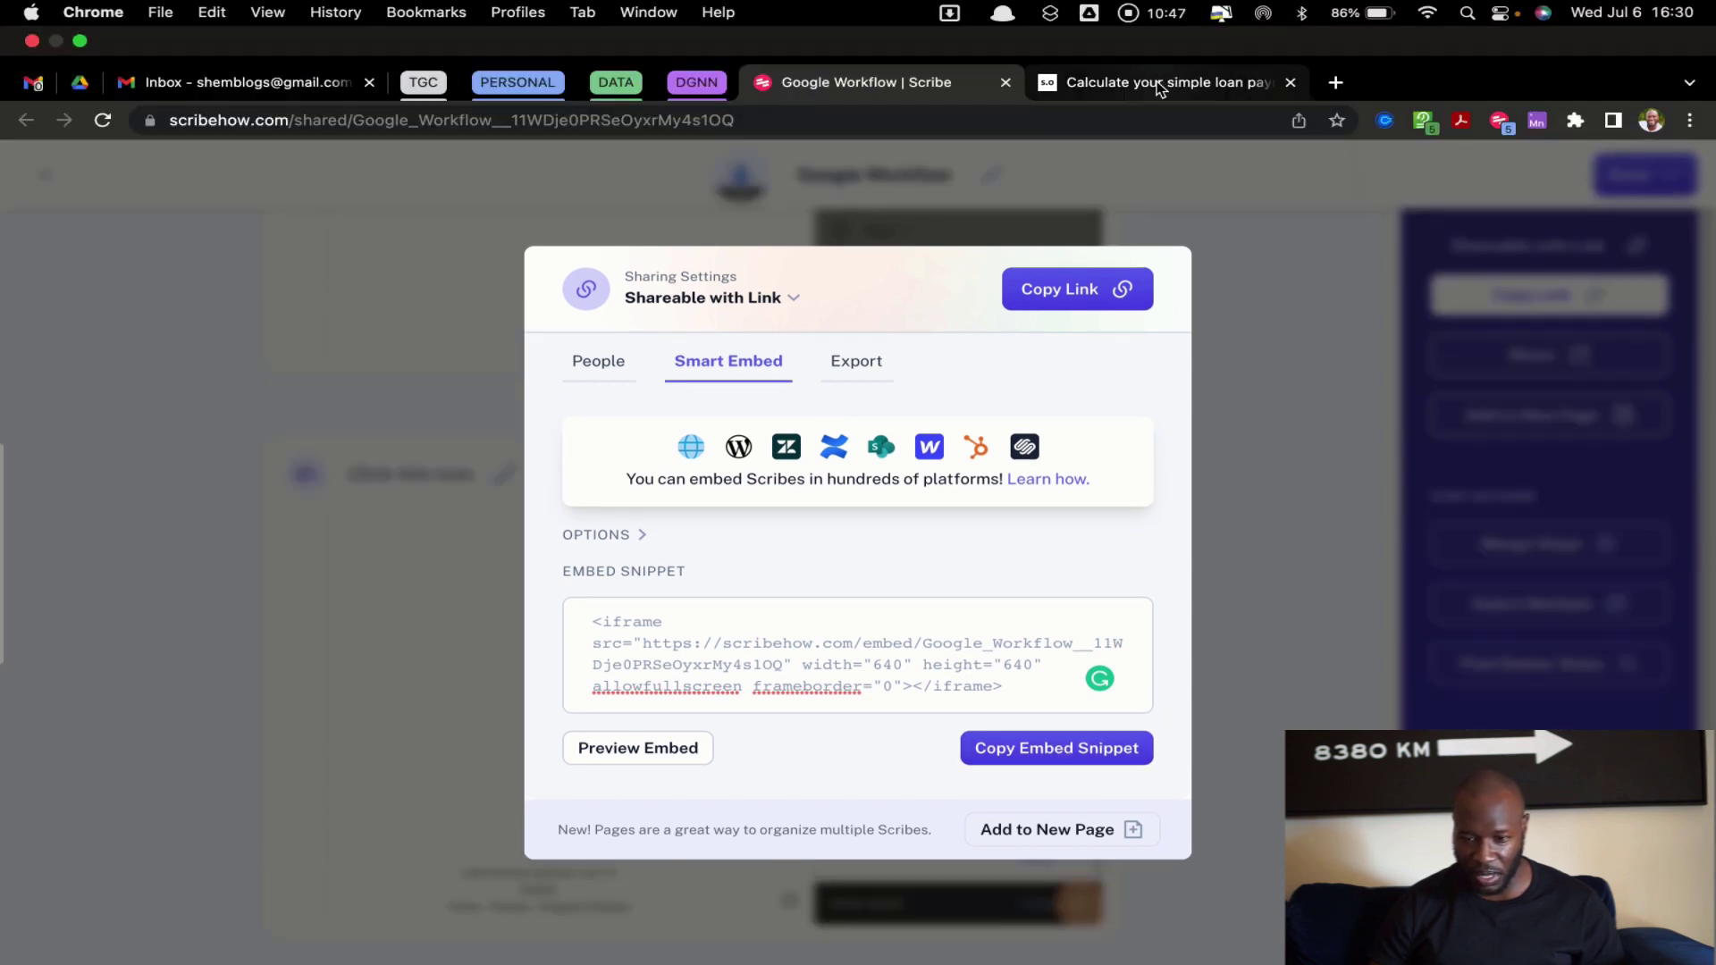
{"action": "left_click", "coordinate": [1157, 79]}
Start the embedded loan payment guide with Get Started
{"action": "scroll", "coordinate": [762, 807], "scroll_direction": "down", "scroll_amount": 3}
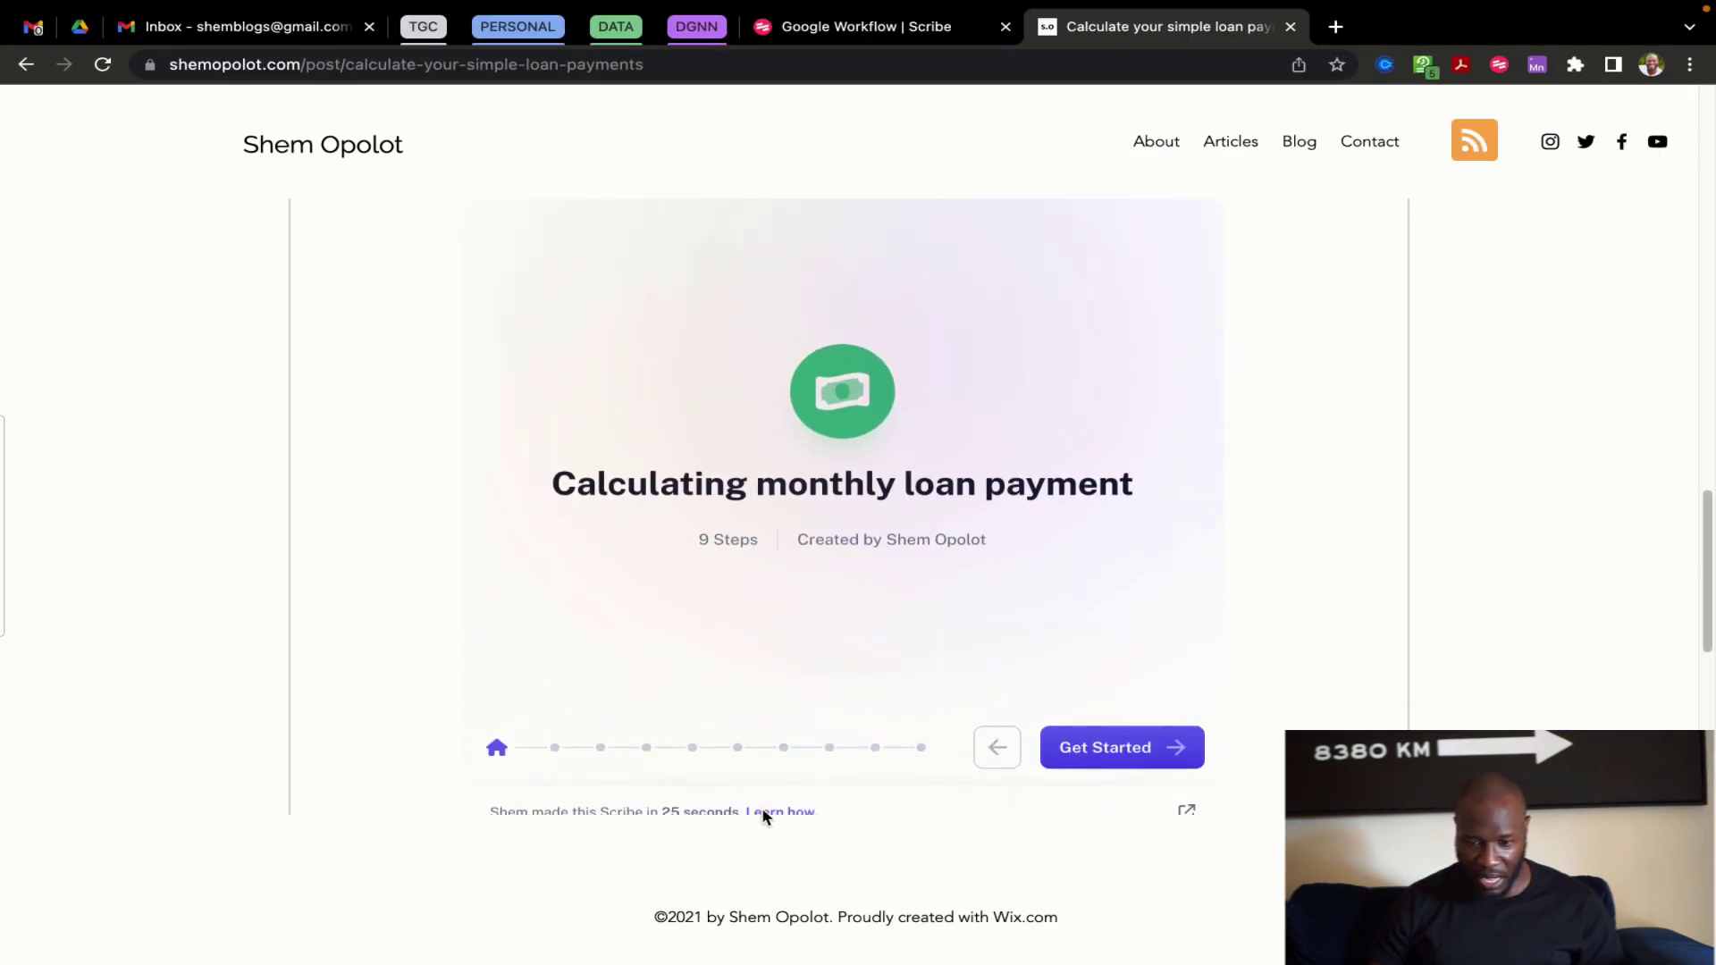
{"action": "scroll", "coordinate": [880, 610], "scroll_direction": "up", "scroll_amount": 2}
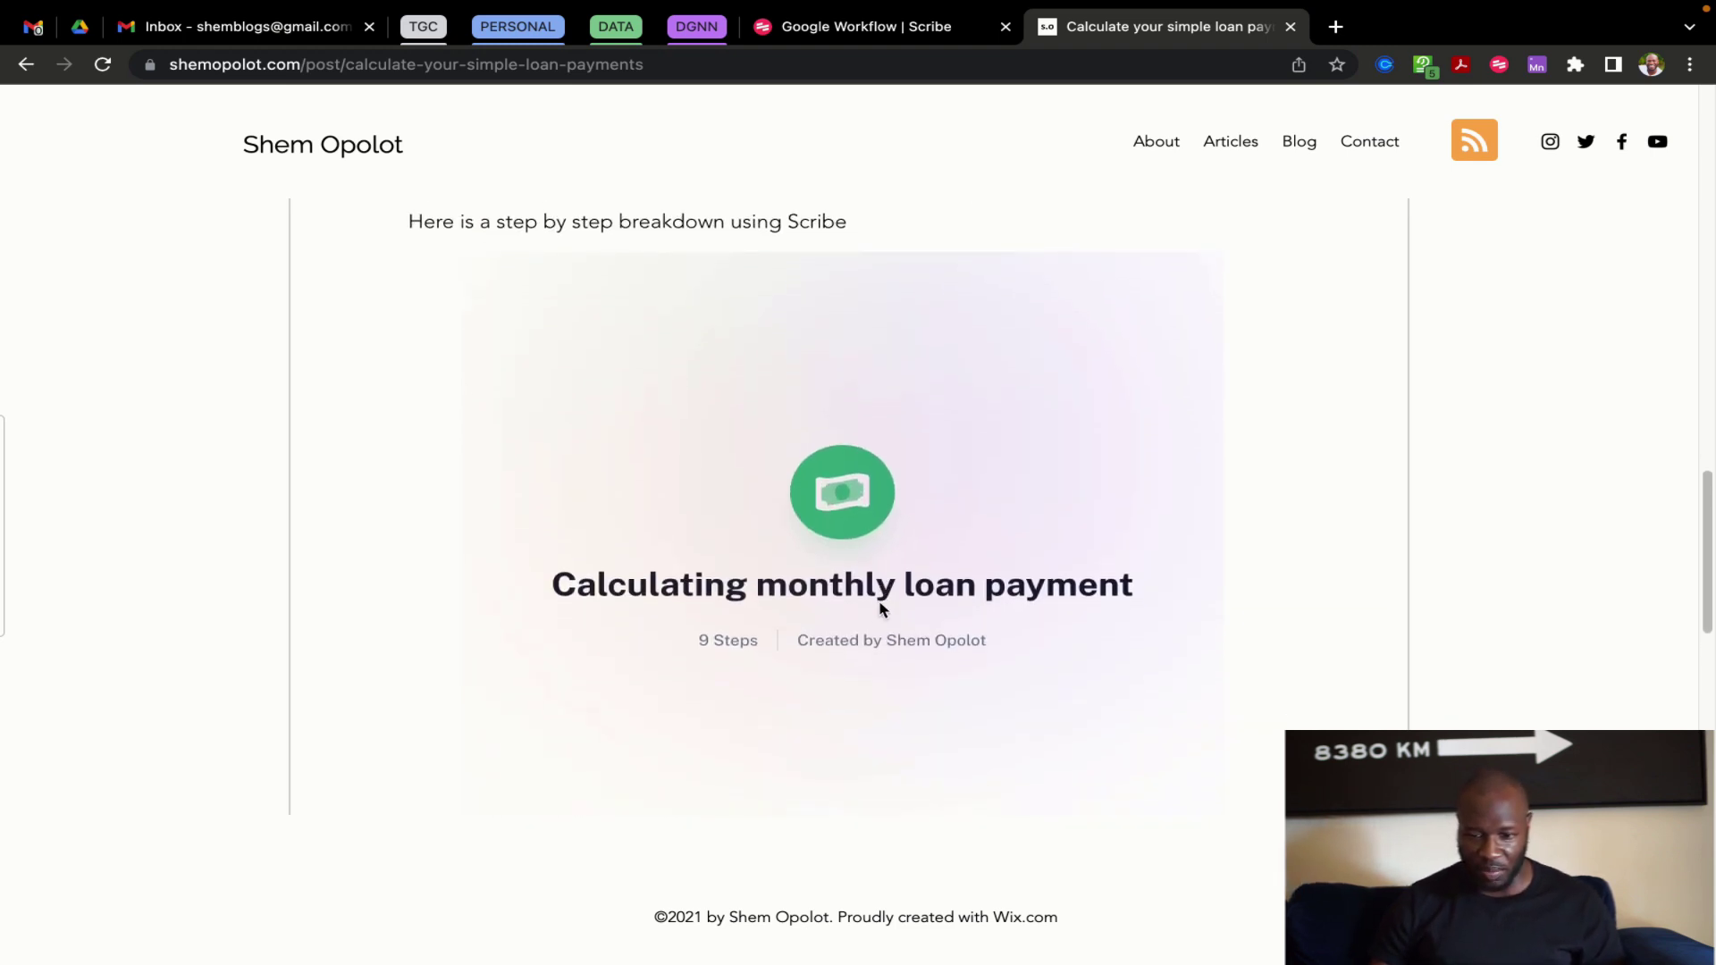
{"action": "scroll", "coordinate": [880, 608], "scroll_direction": "down", "scroll_amount": 2}
{"action": "scroll", "coordinate": [880, 610], "scroll_direction": "up", "scroll_amount": 2}
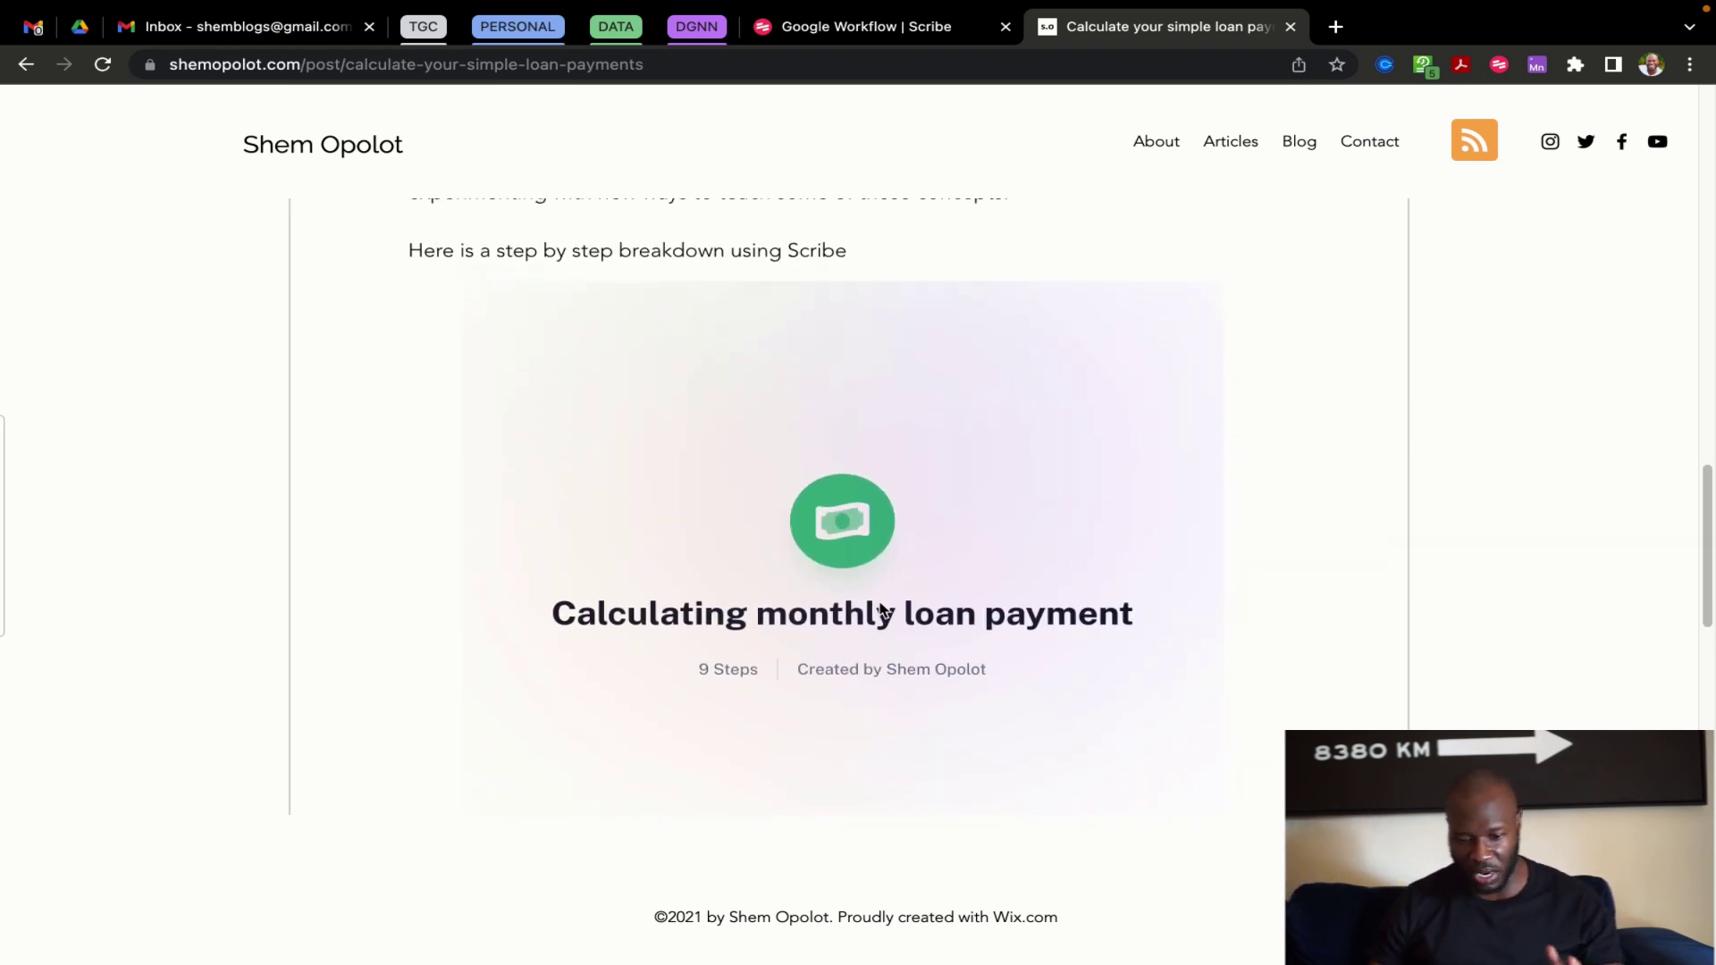
{"action": "scroll", "coordinate": [880, 611], "scroll_direction": "down", "scroll_amount": 2}
{"action": "scroll", "coordinate": [881, 610], "scroll_direction": "down", "scroll_amount": 1}
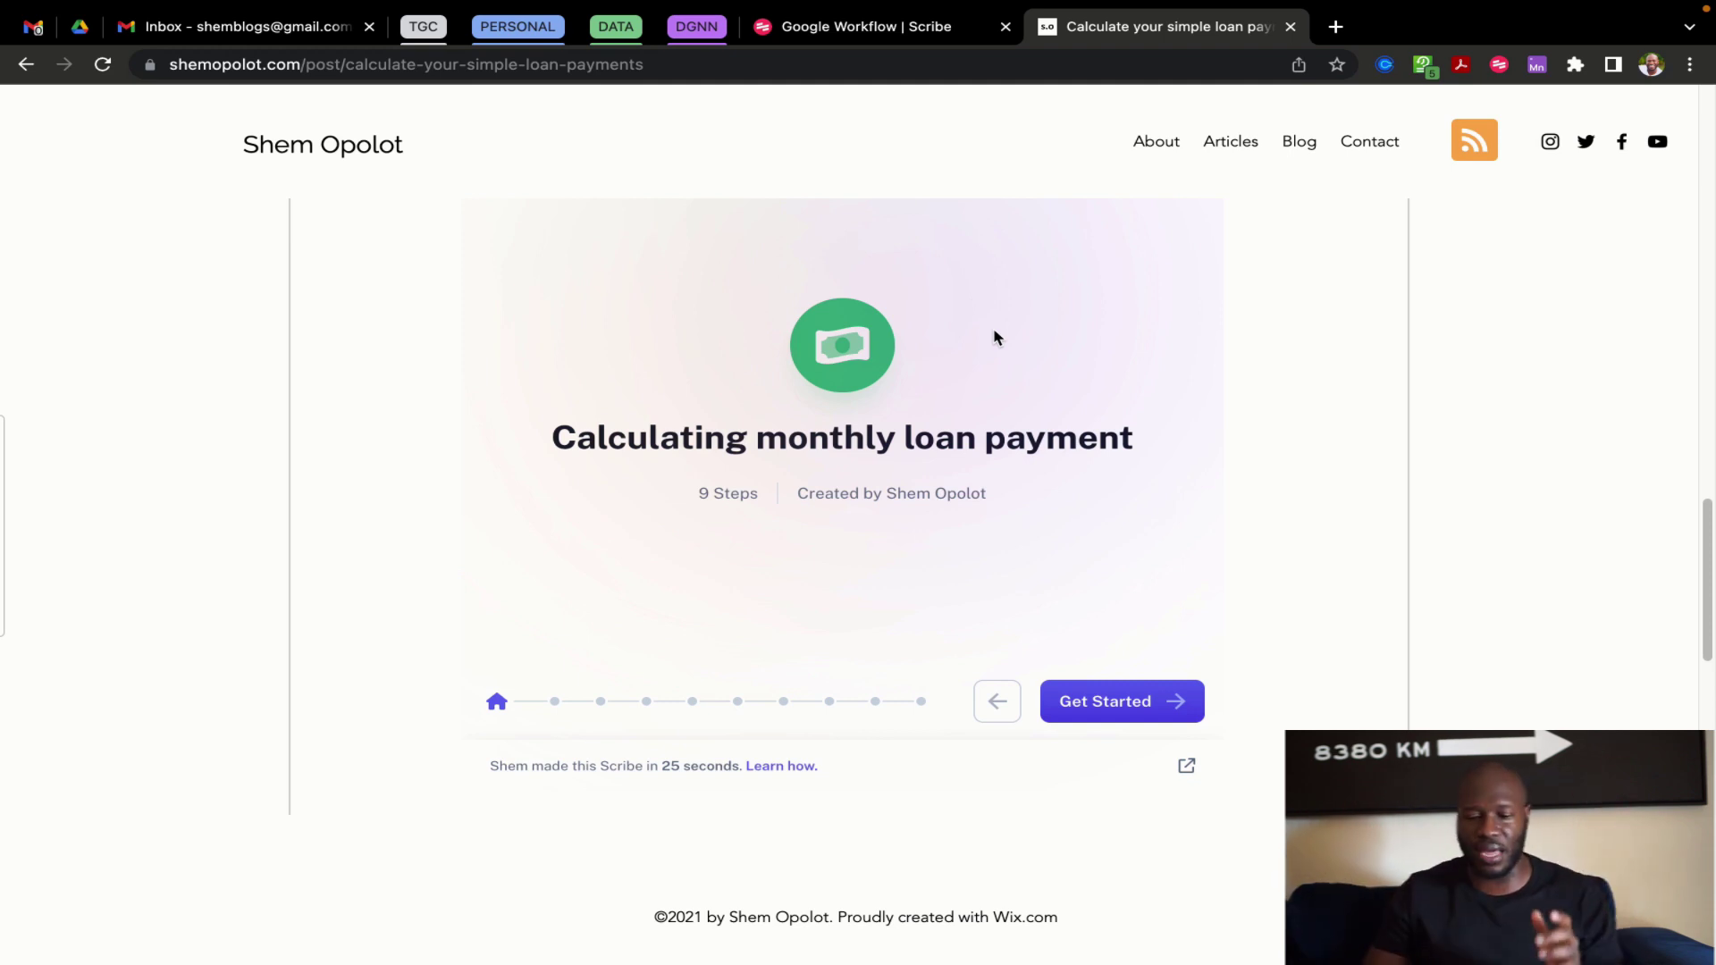
{"action": "scroll", "coordinate": [968, 445], "scroll_direction": "up", "scroll_amount": 1}
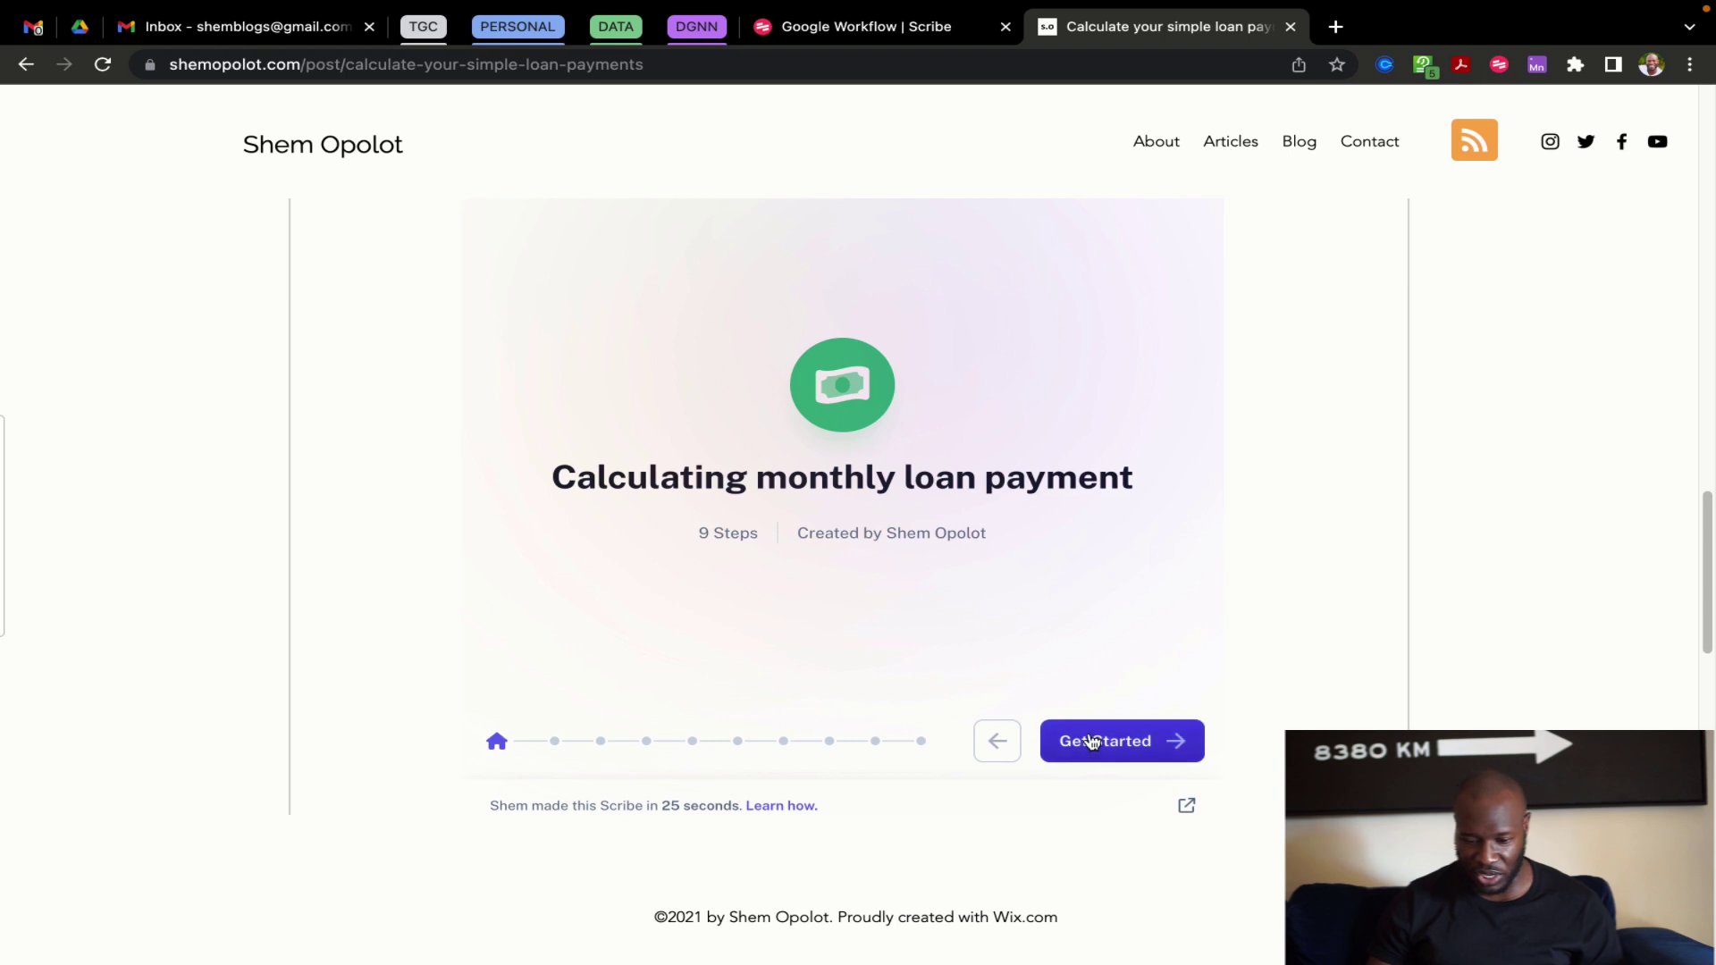
{"action": "left_click", "coordinate": [1125, 750]}
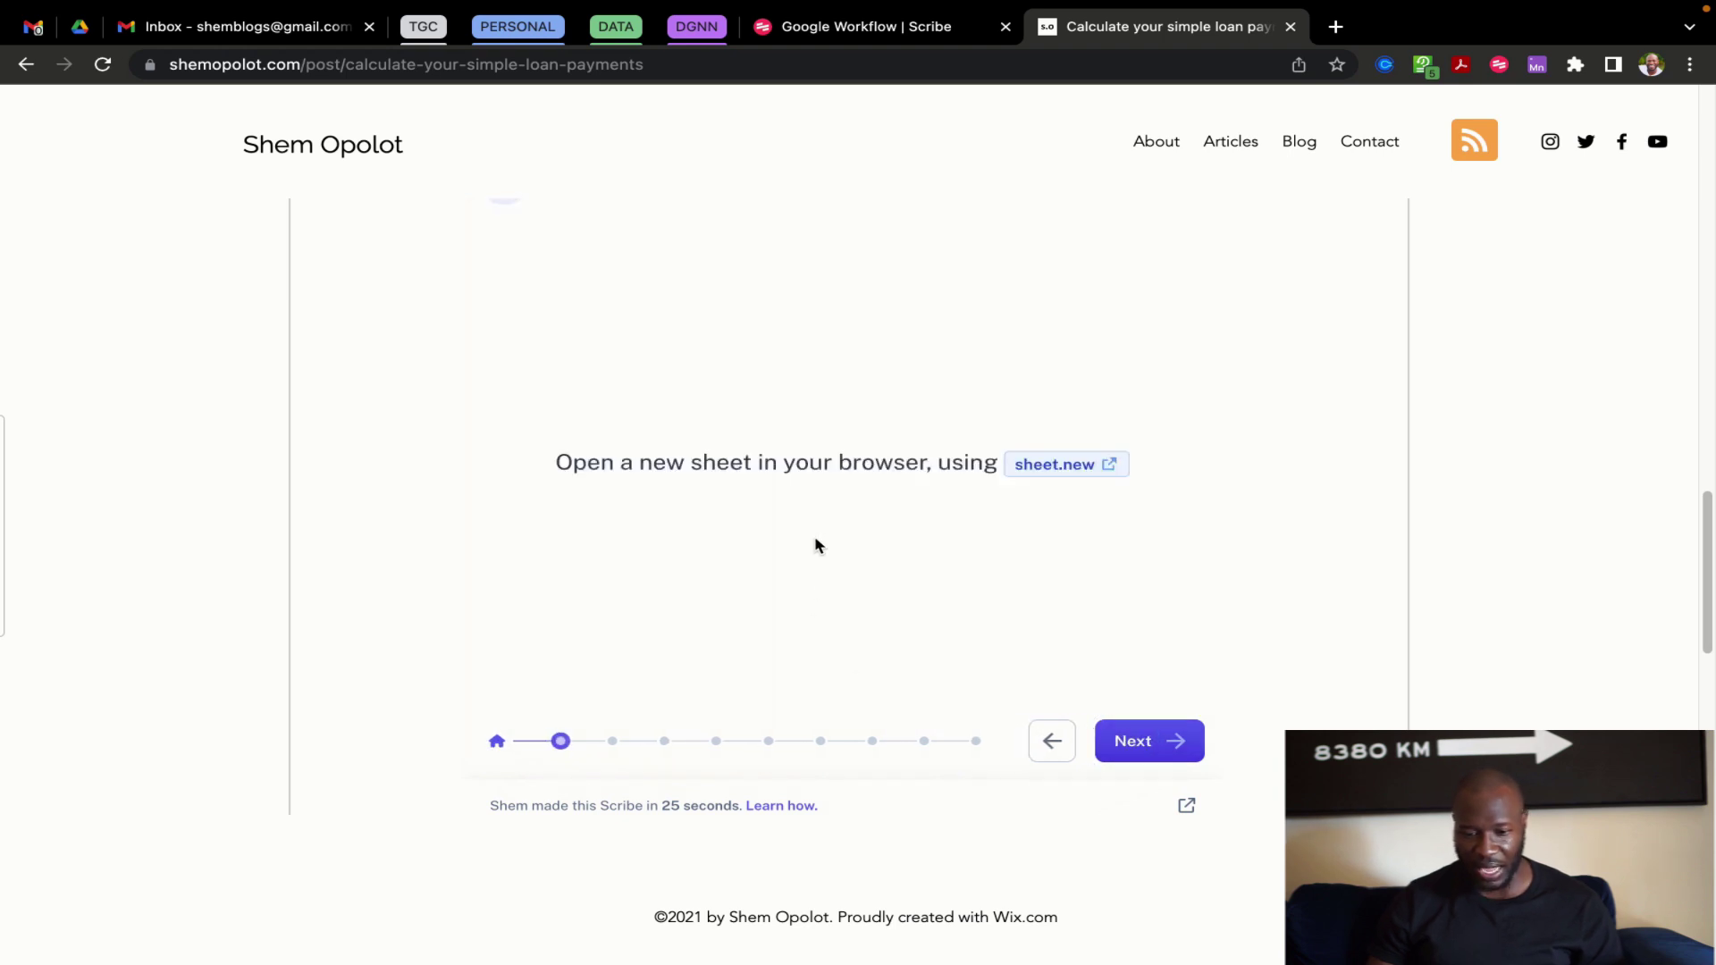
Close Scribe's sharing dialog, then advance the embedded guide to step 3
{"action": "left_click", "coordinate": [858, 37]}
{"action": "key", "text": "Escape"}
{"action": "scroll", "coordinate": [758, 337], "scroll_direction": "up", "scroll_amount": 15}
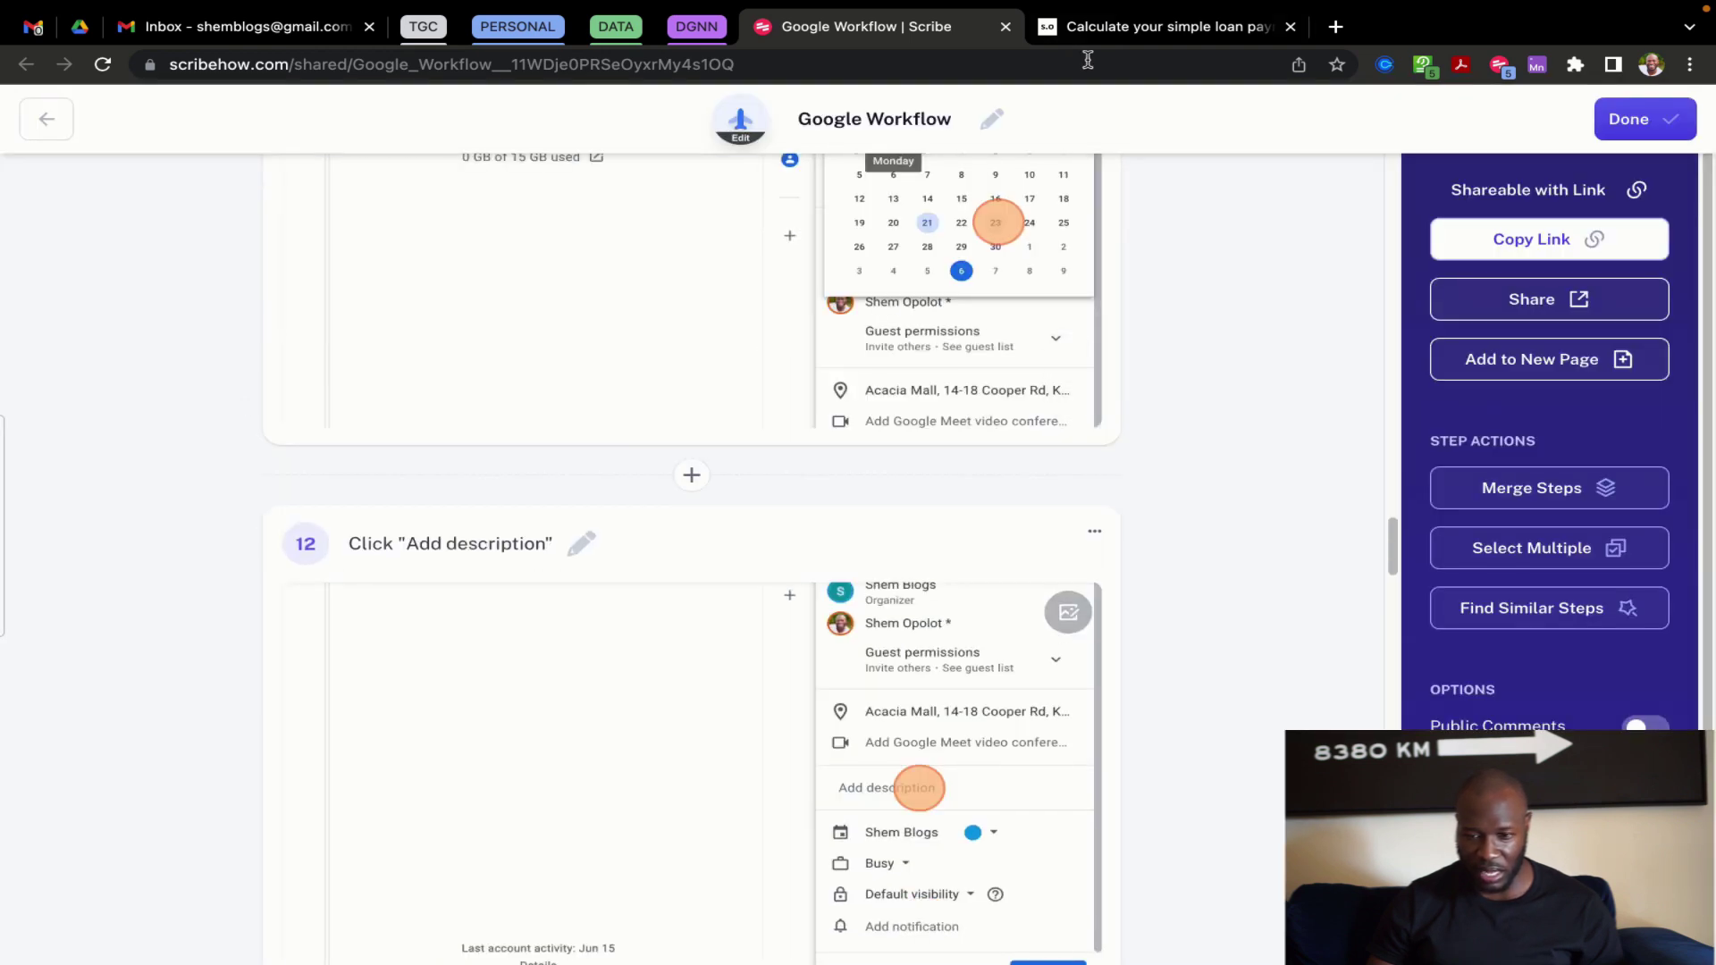
{"action": "left_click", "coordinate": [1147, 34]}
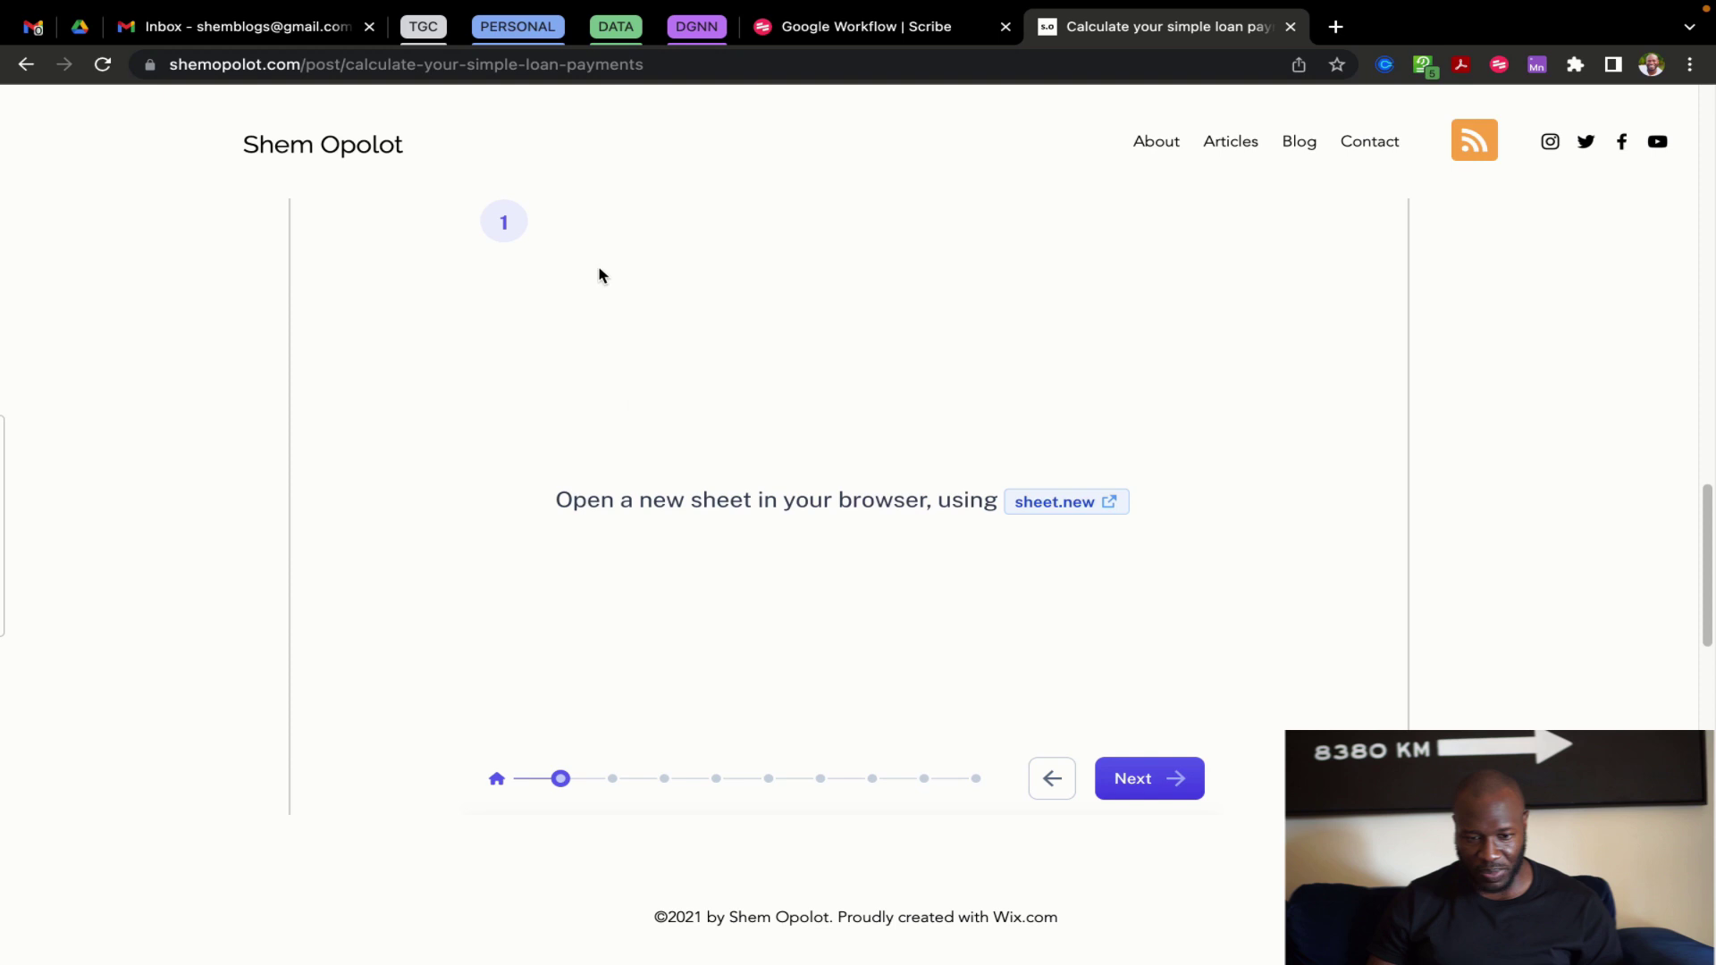
{"action": "left_click", "coordinate": [1173, 786]}
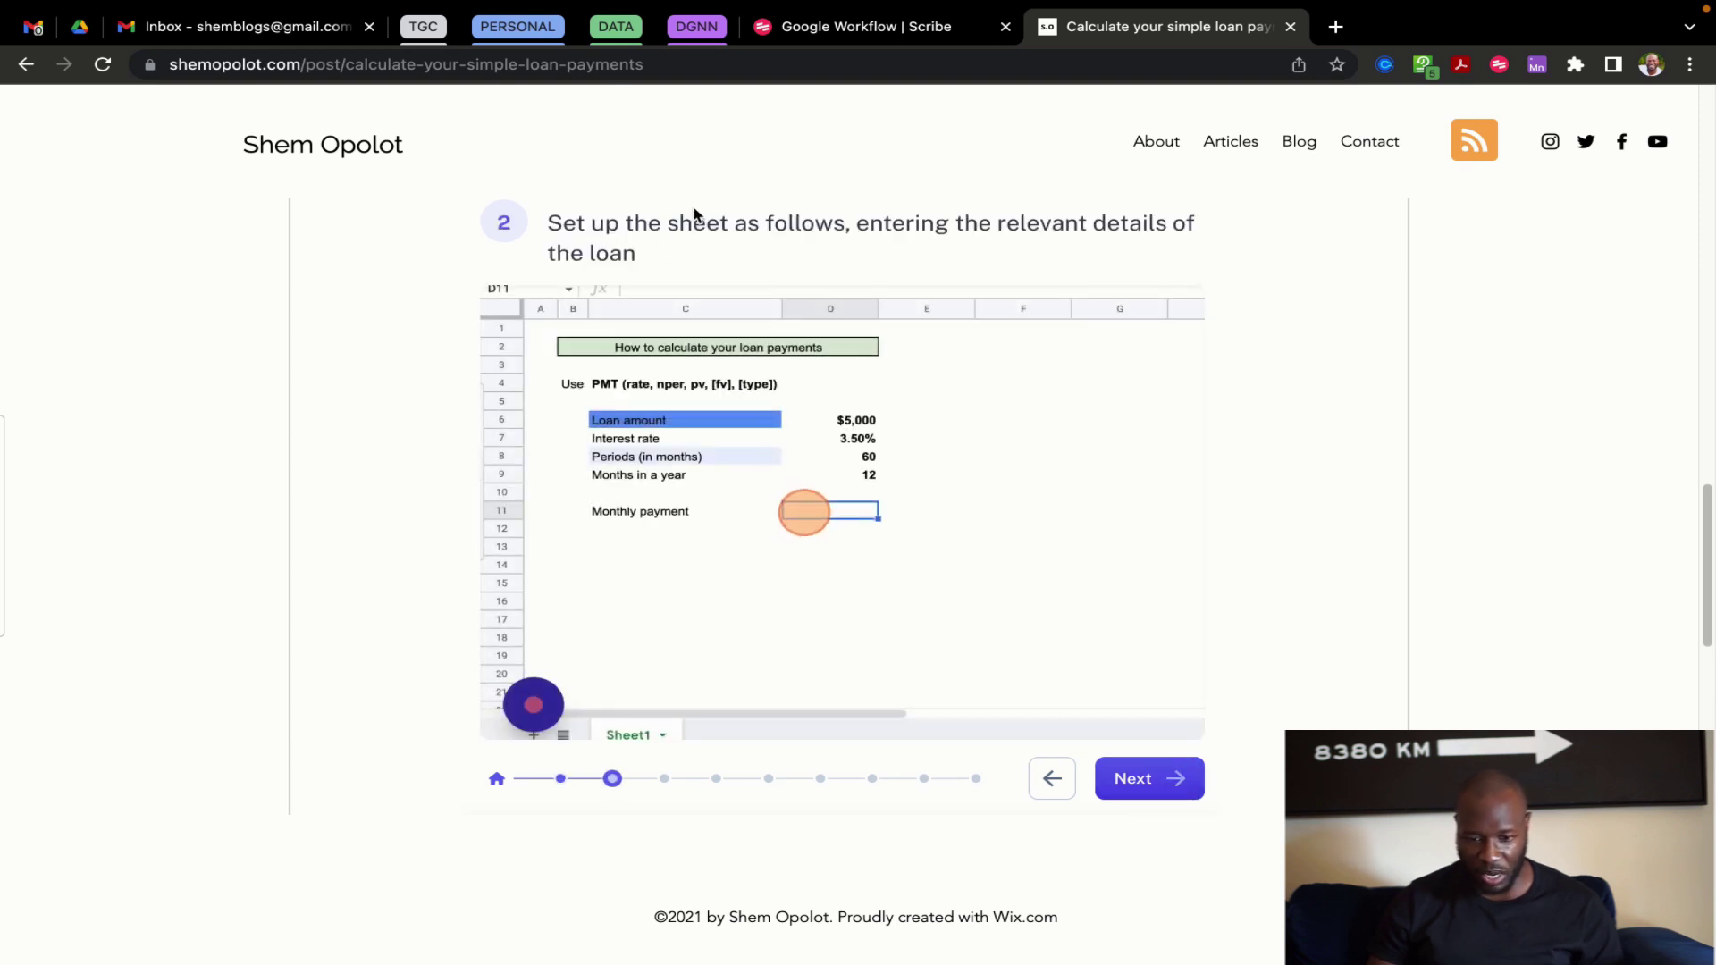
{"action": "left_click", "coordinate": [1141, 781]}
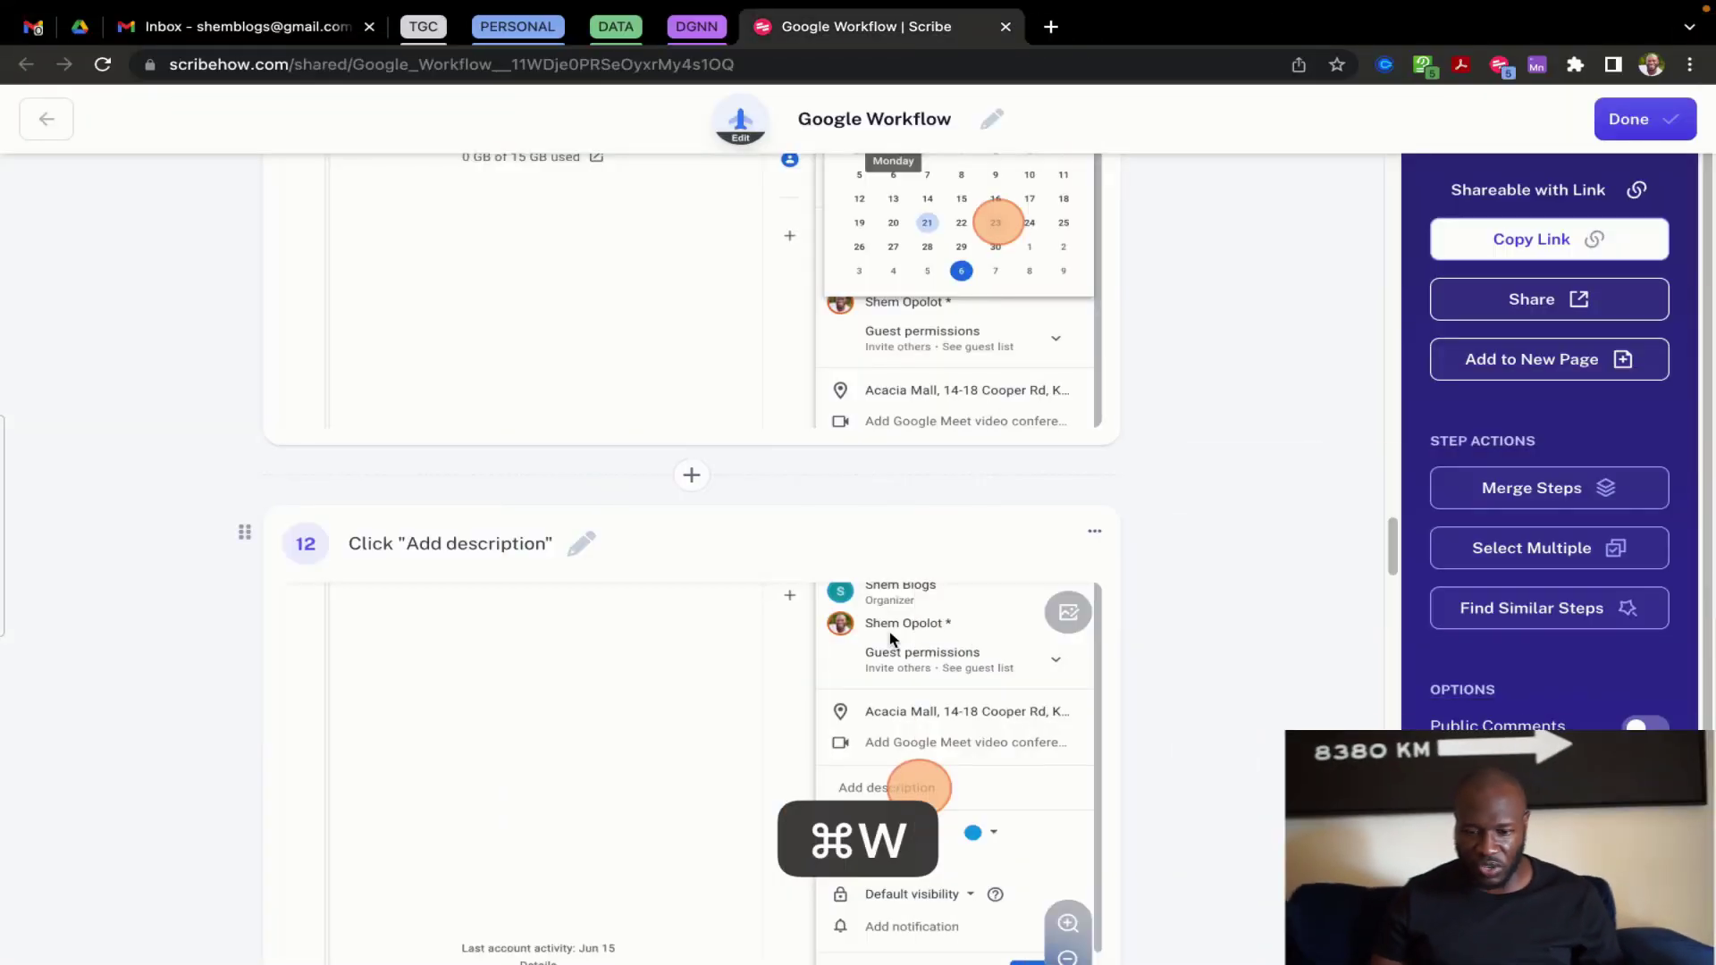
{"action": "scroll", "coordinate": [795, 493], "scroll_direction": "up", "scroll_amount": 15}
{"action": "scroll", "coordinate": [795, 502], "scroll_direction": "up", "scroll_amount": 12}
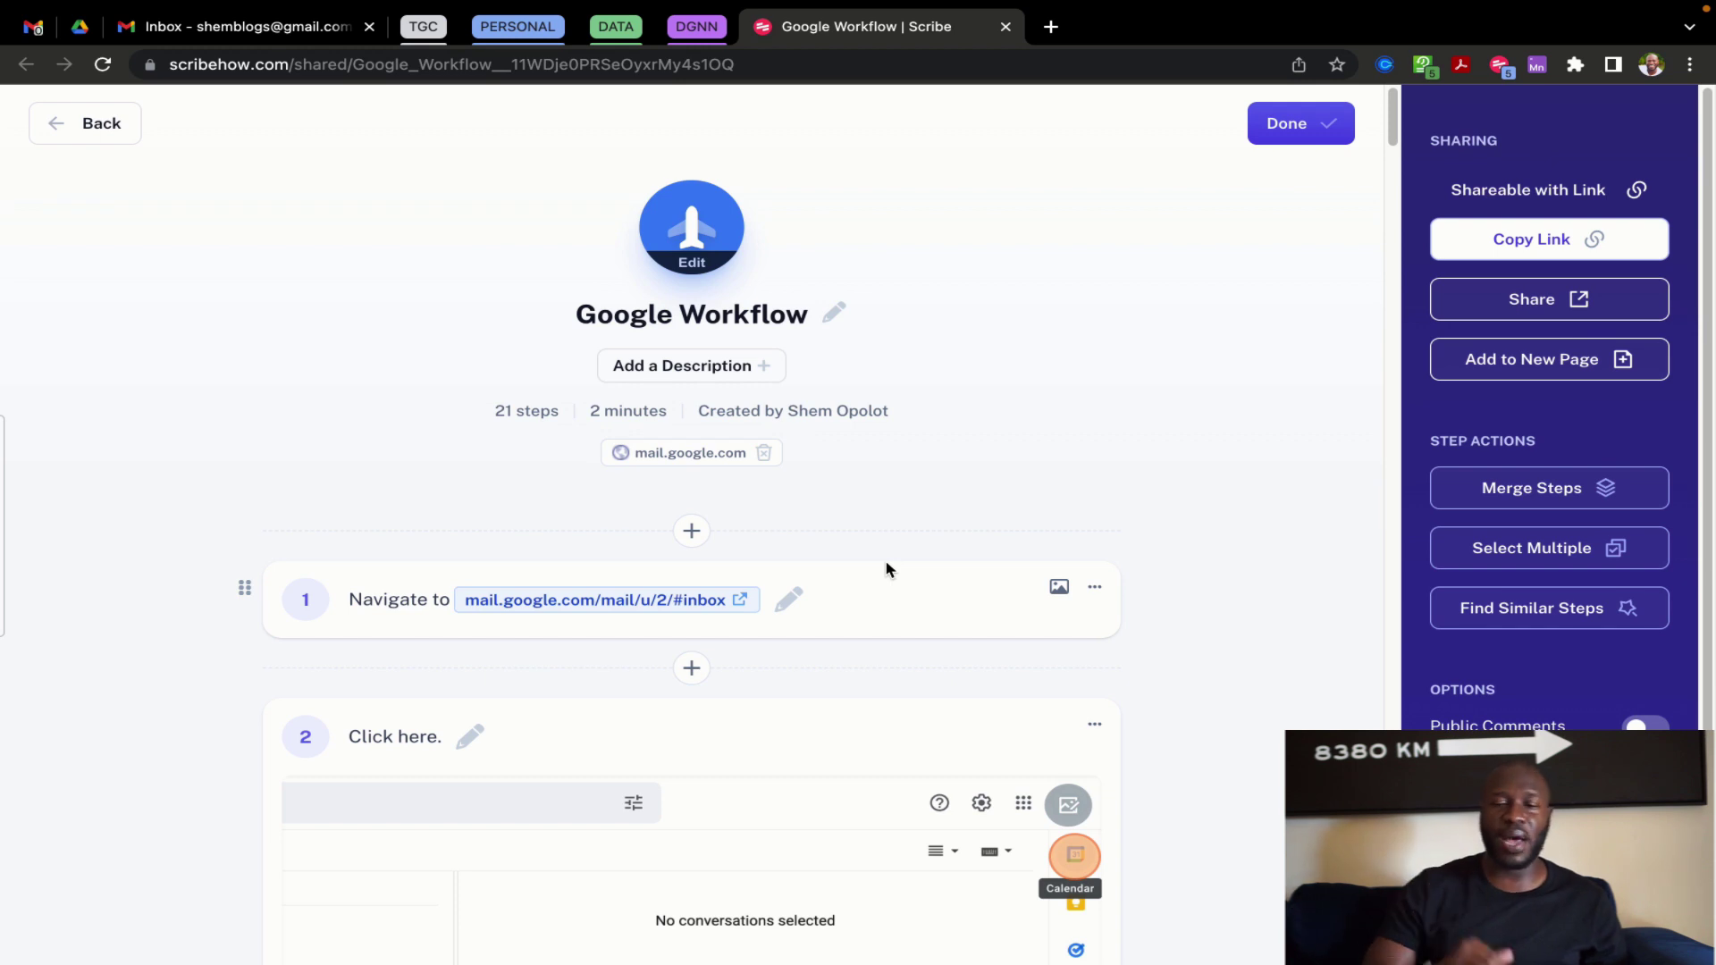
{"action": "scroll", "coordinate": [1101, 703], "scroll_direction": "down", "scroll_amount": 6}
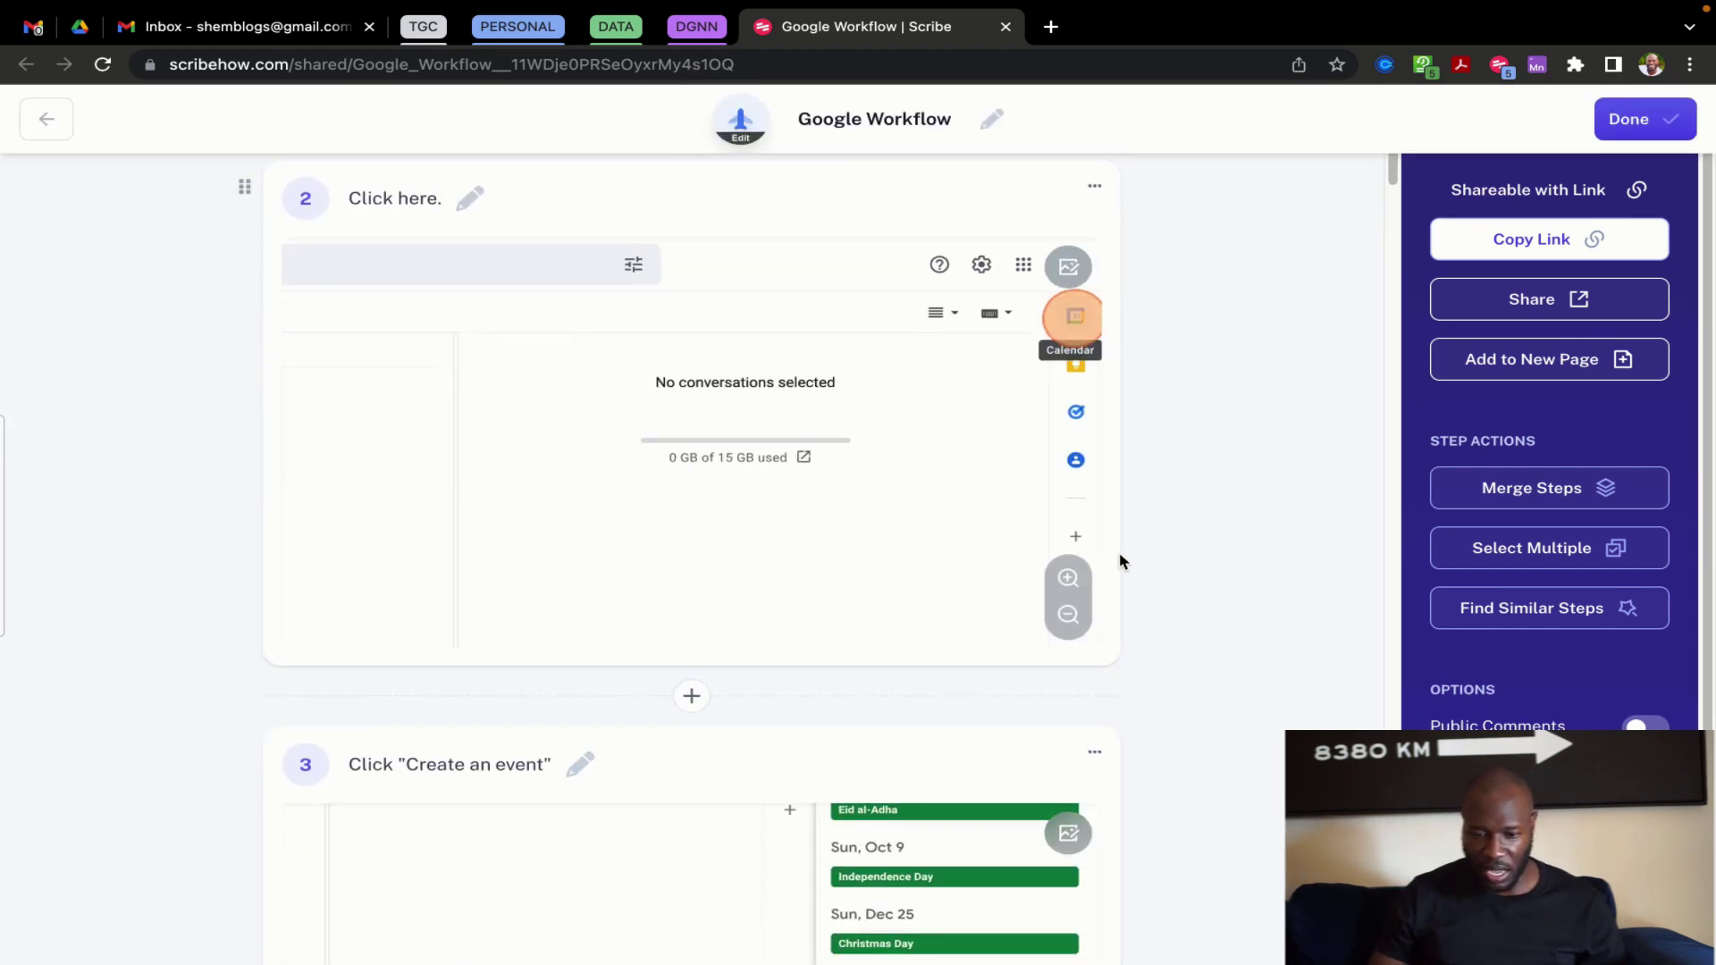
{"action": "scroll", "coordinate": [1122, 561], "scroll_direction": "up", "scroll_amount": 2}
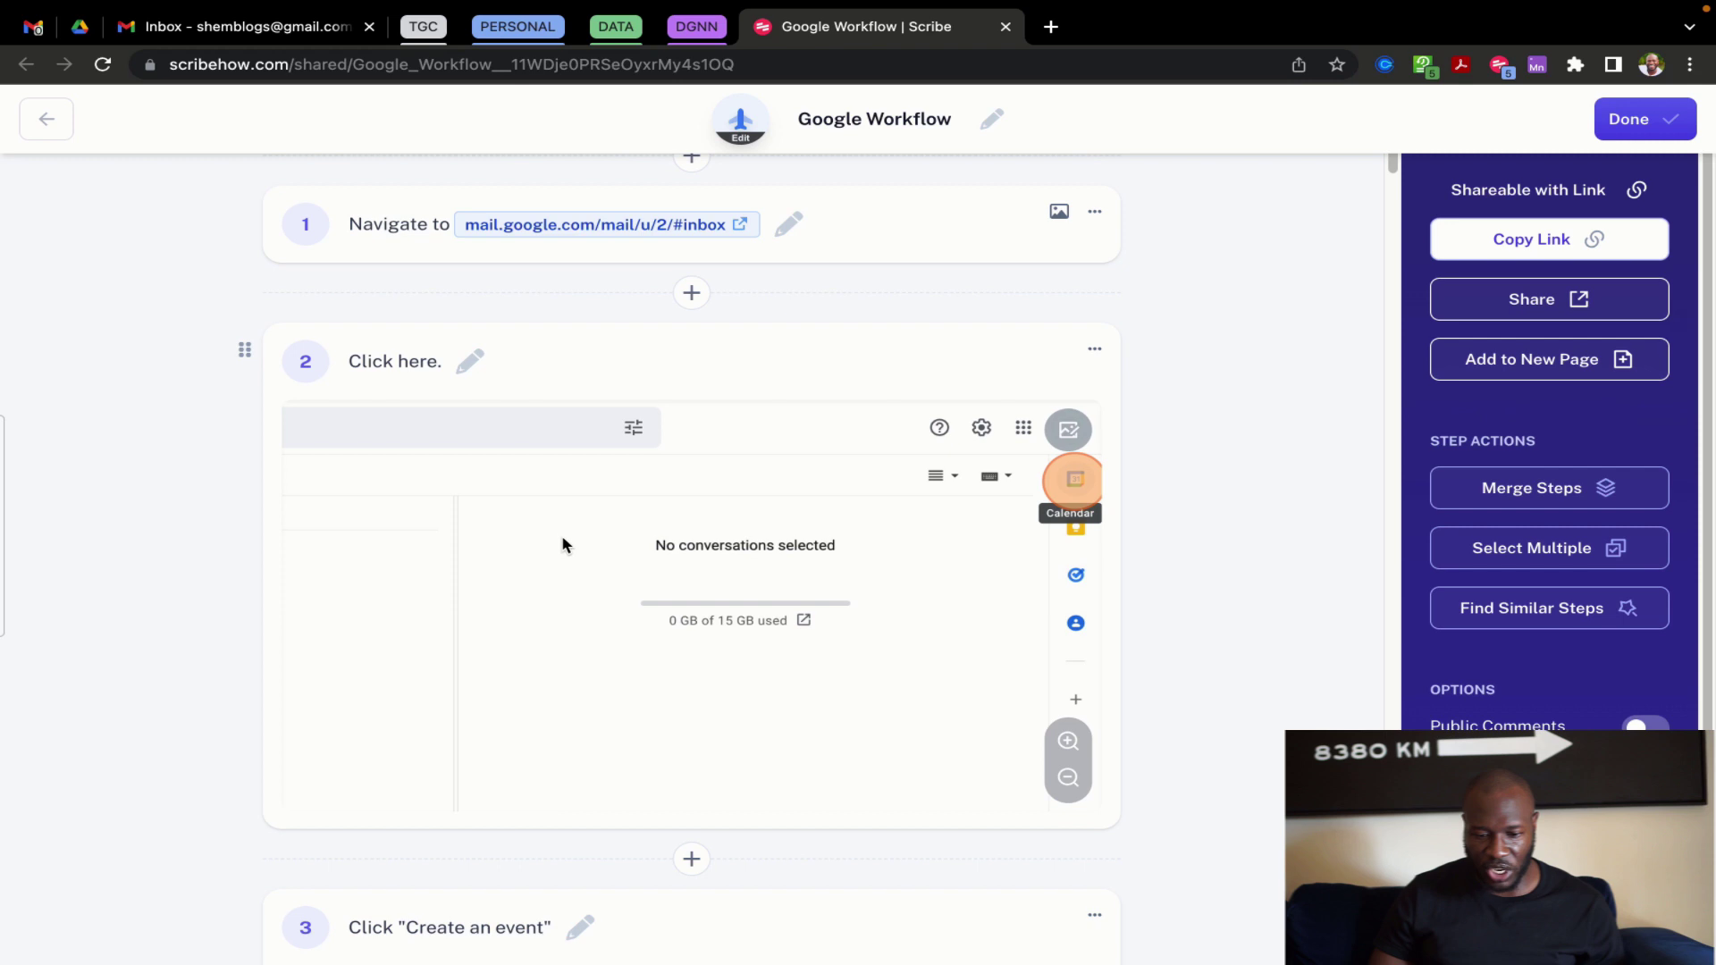
{"action": "scroll", "coordinate": [707, 623], "scroll_direction": "down", "scroll_amount": 1}
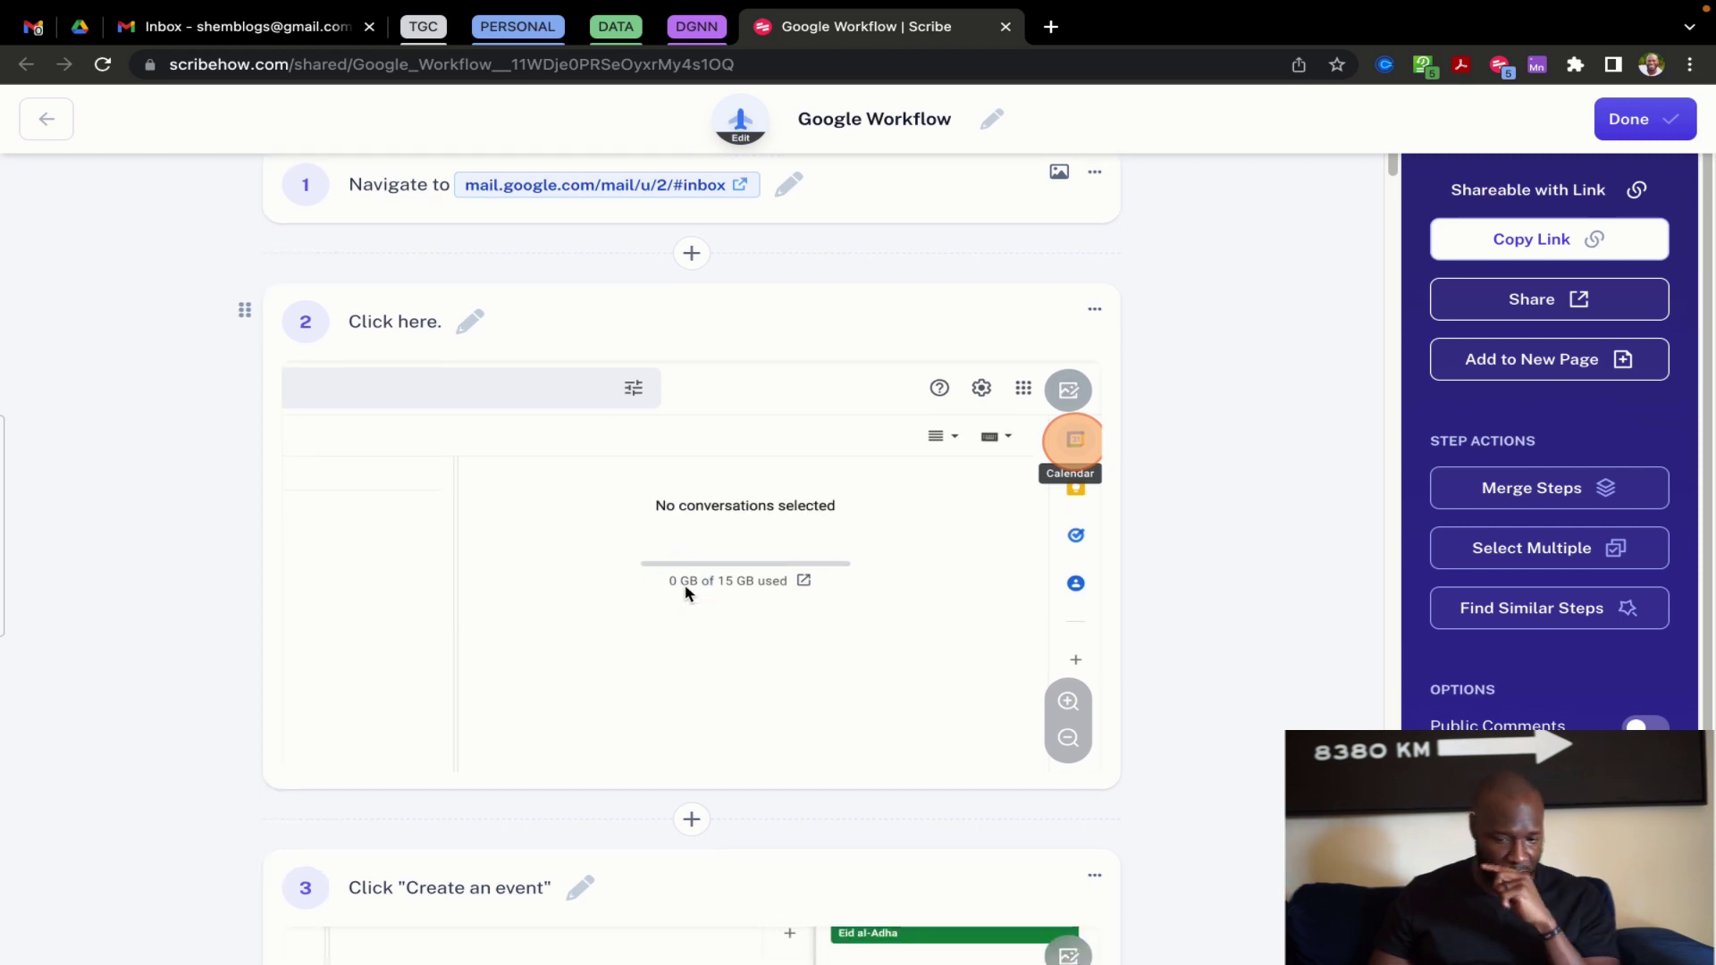
{"action": "scroll", "coordinate": [1059, 426], "scroll_direction": "down", "scroll_amount": 6}
{"action": "left_click", "coordinate": [1069, 434]}
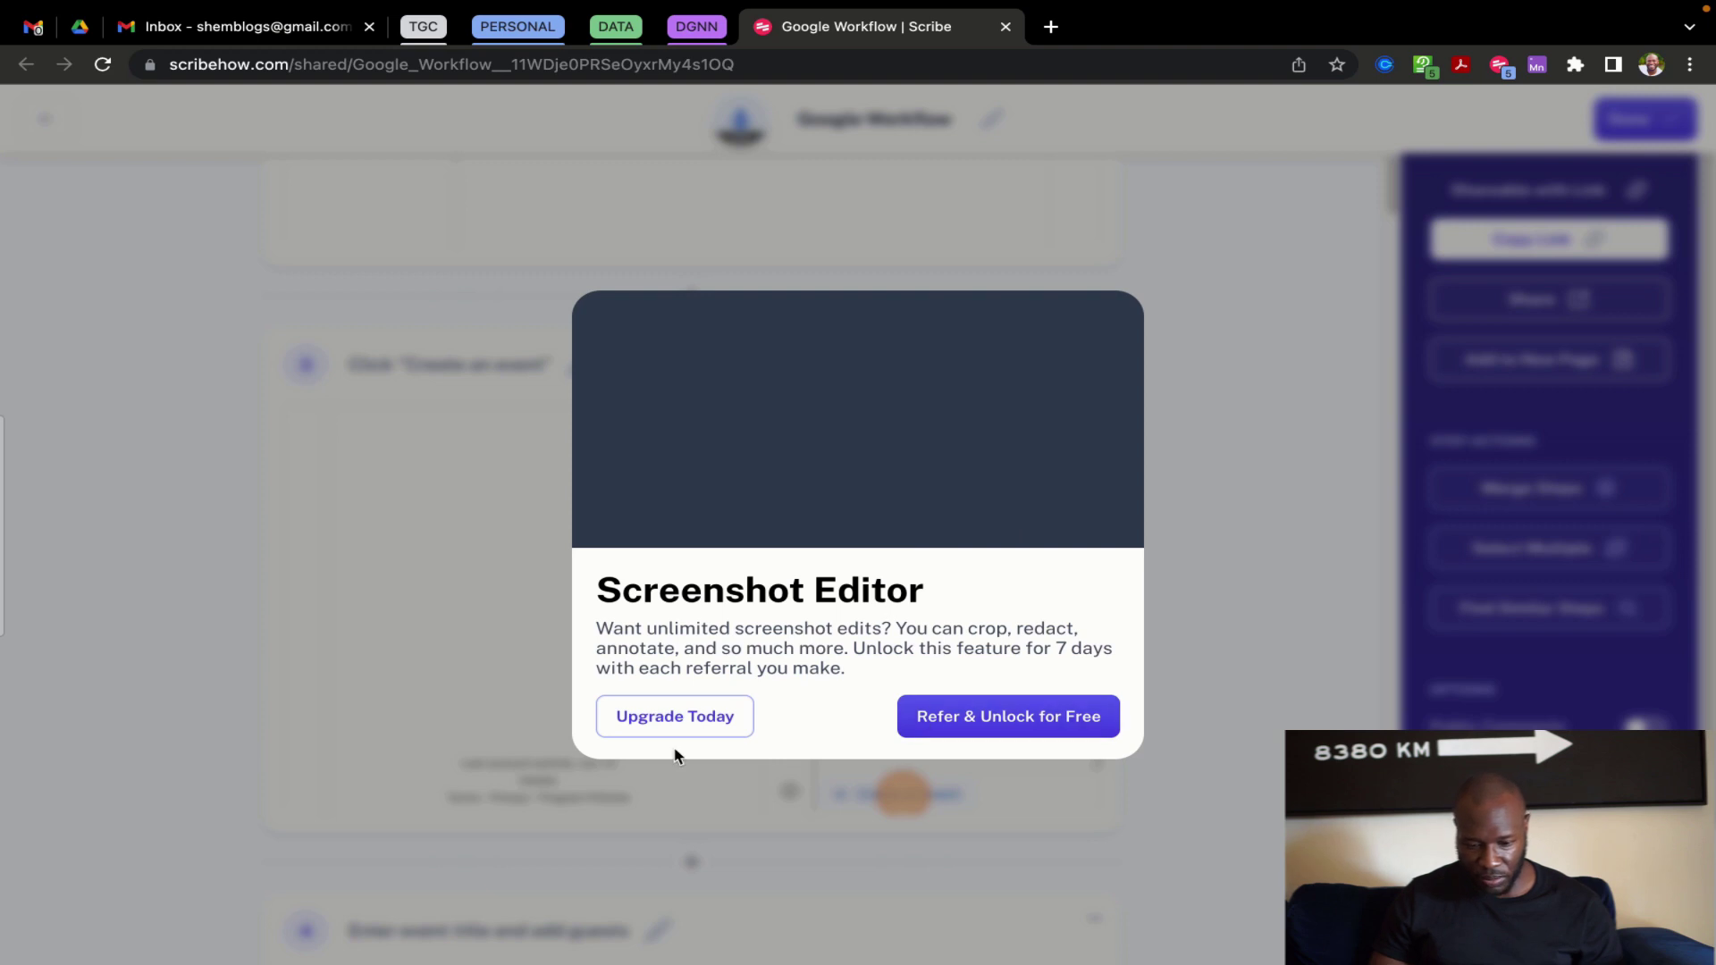
{"action": "left_click", "coordinate": [1188, 547]}
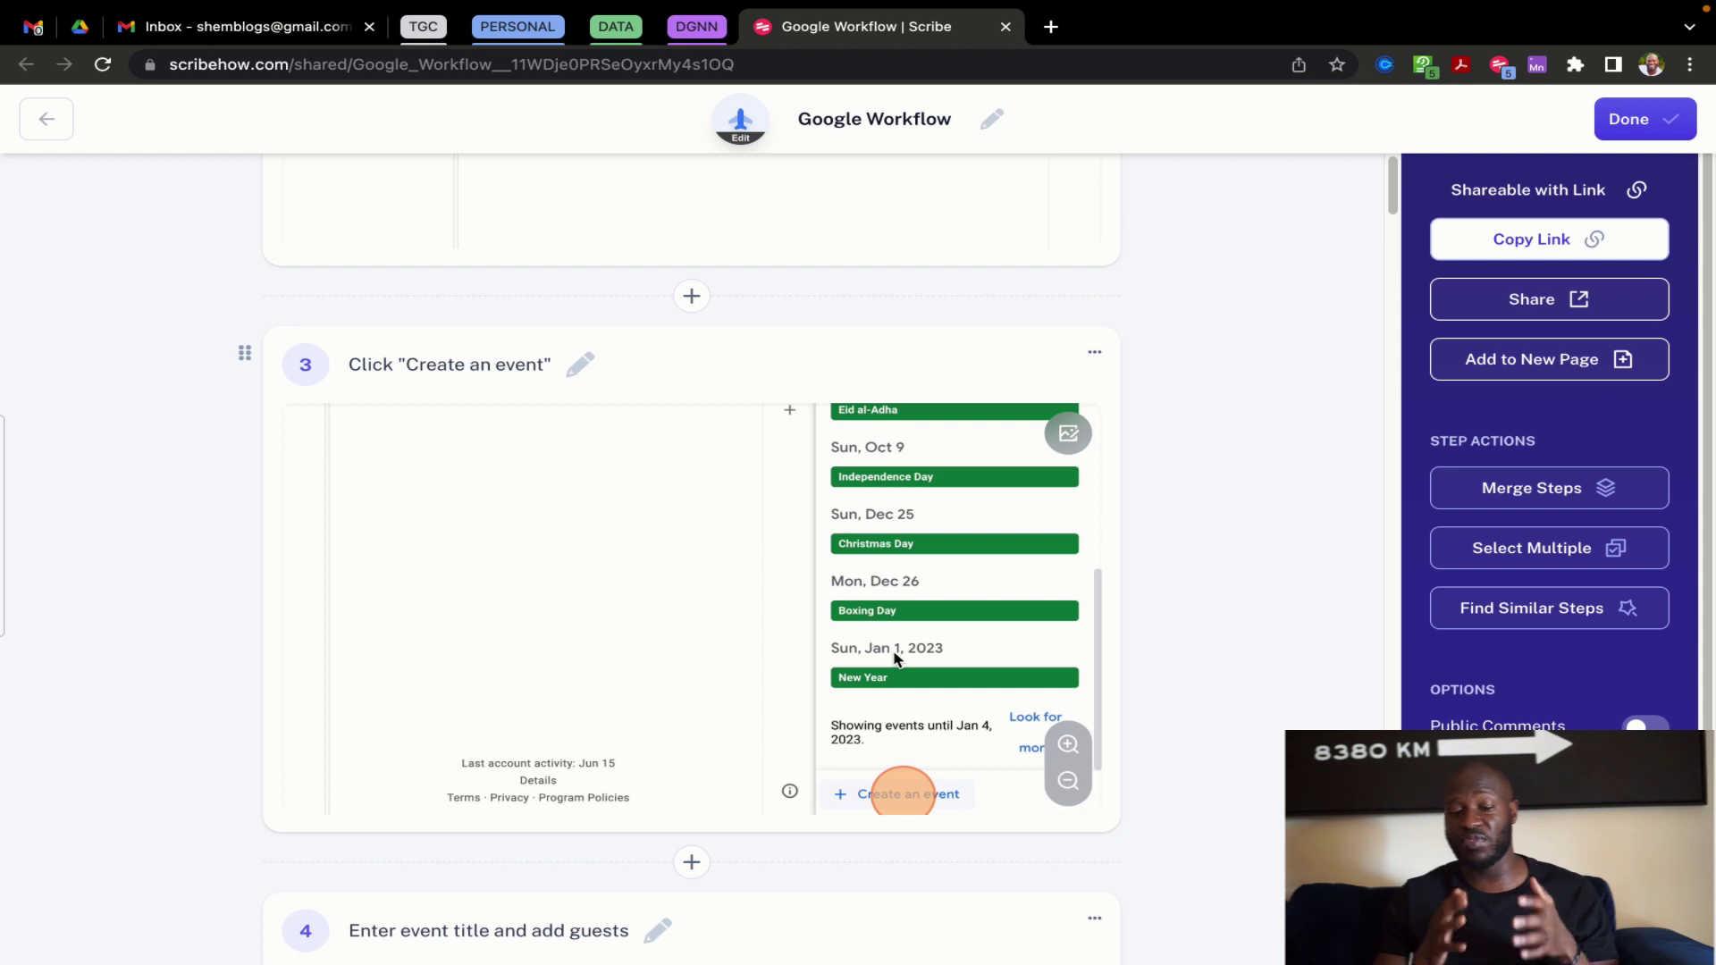
{"action": "scroll", "coordinate": [774, 831], "scroll_direction": "down", "scroll_amount": 3}
{"action": "scroll", "coordinate": [774, 829], "scroll_direction": "up", "scroll_amount": 5}
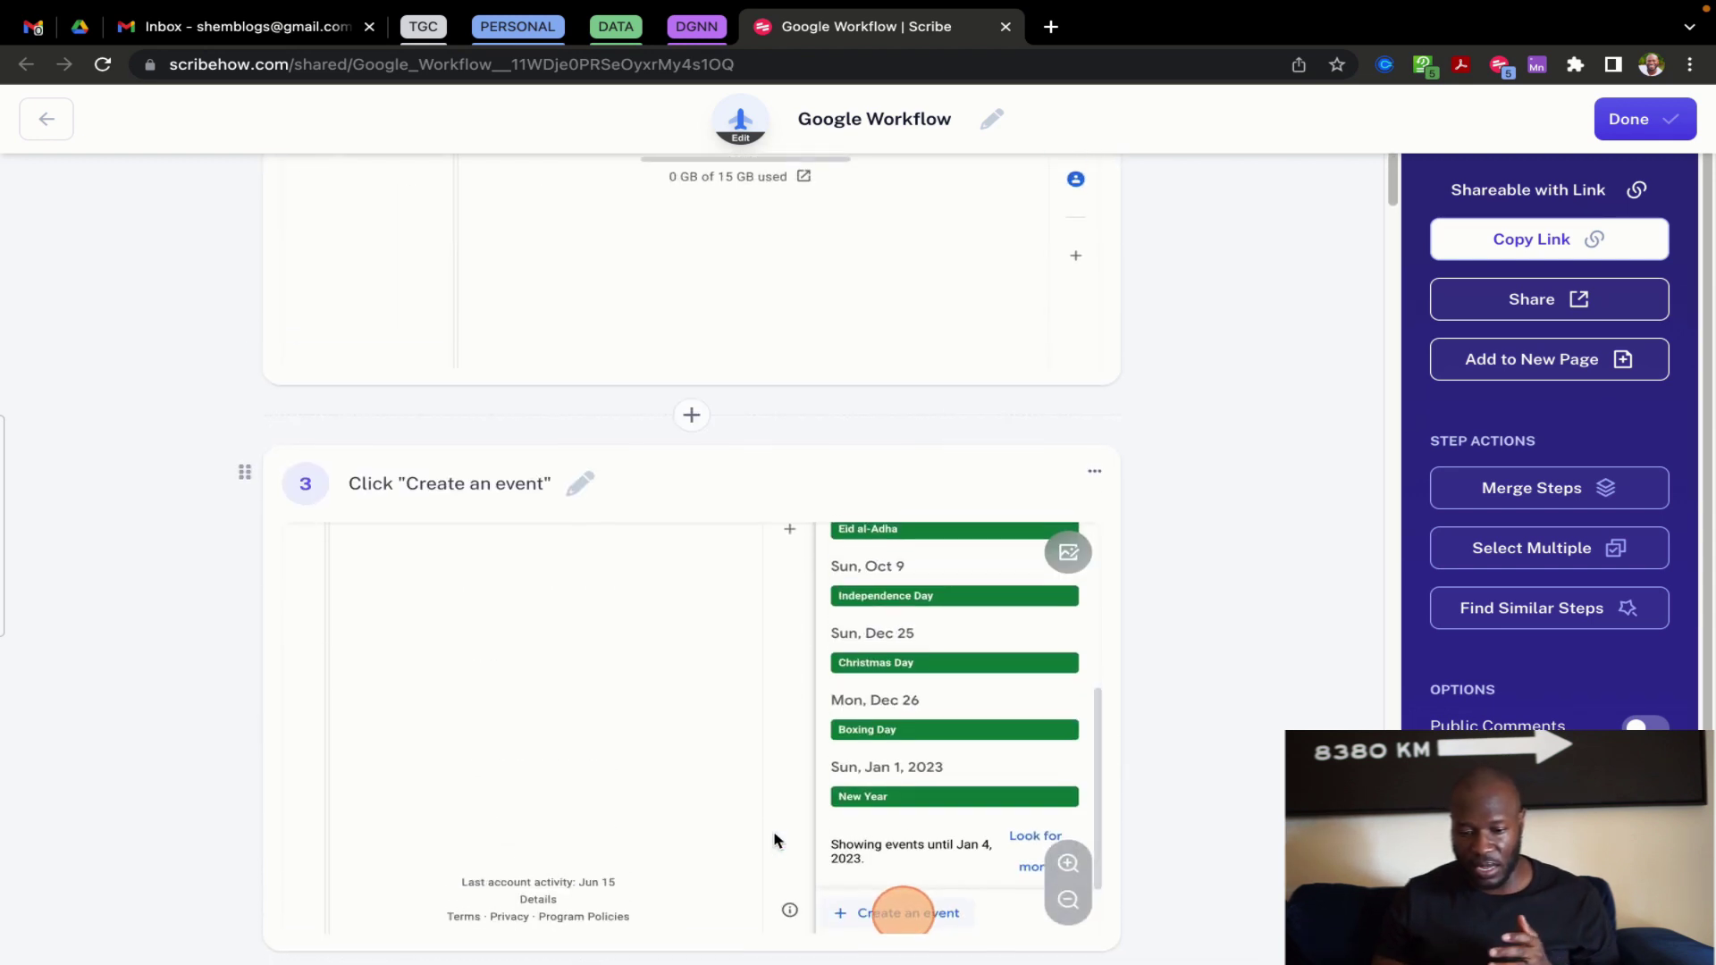